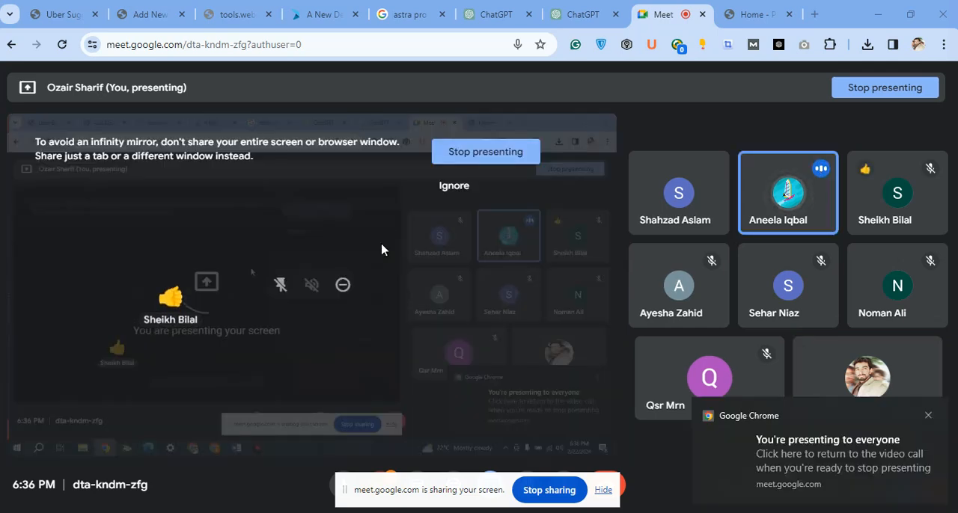
Dismiss the screen-mirror warning, switch to the Word document Document1, and clear the presenting notification and the screen-sharing bar.
left_click(451, 187)
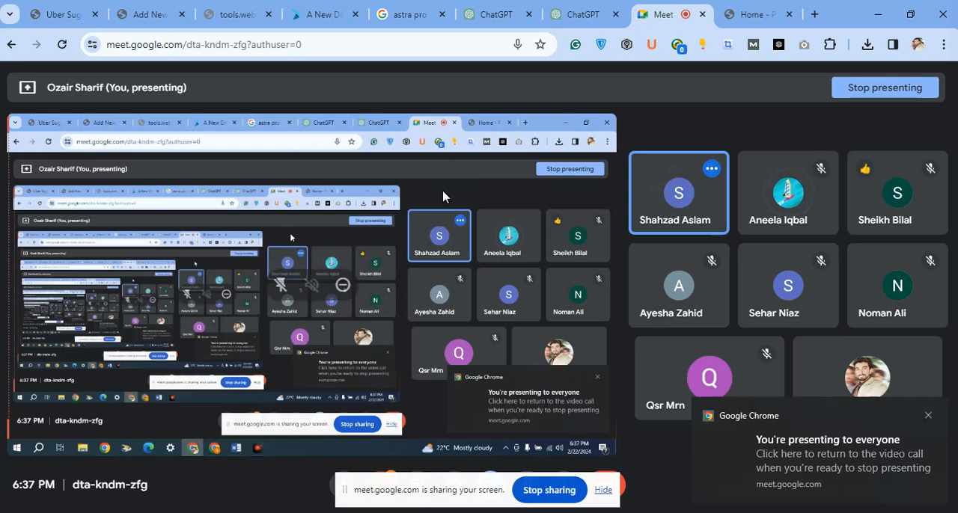
left_click(359, 512)
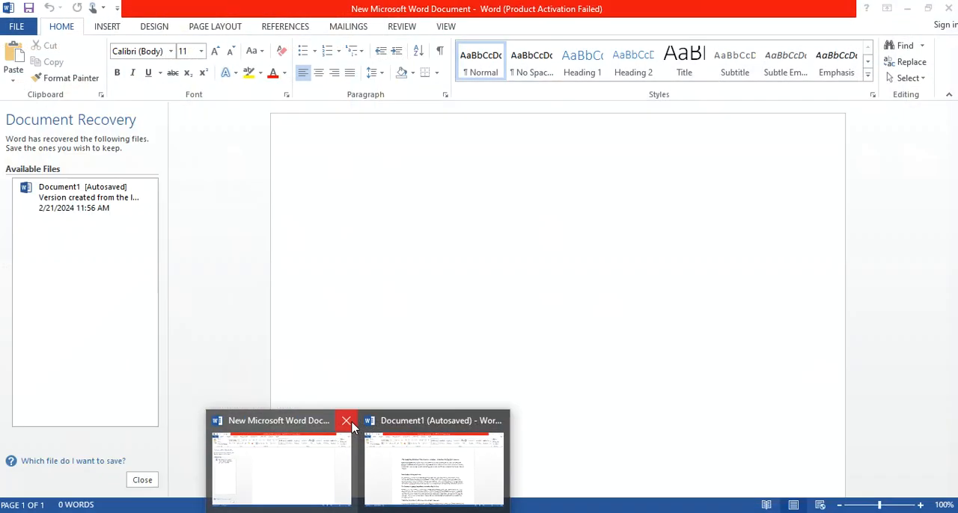
left_click(348, 421)
left_click(374, 475)
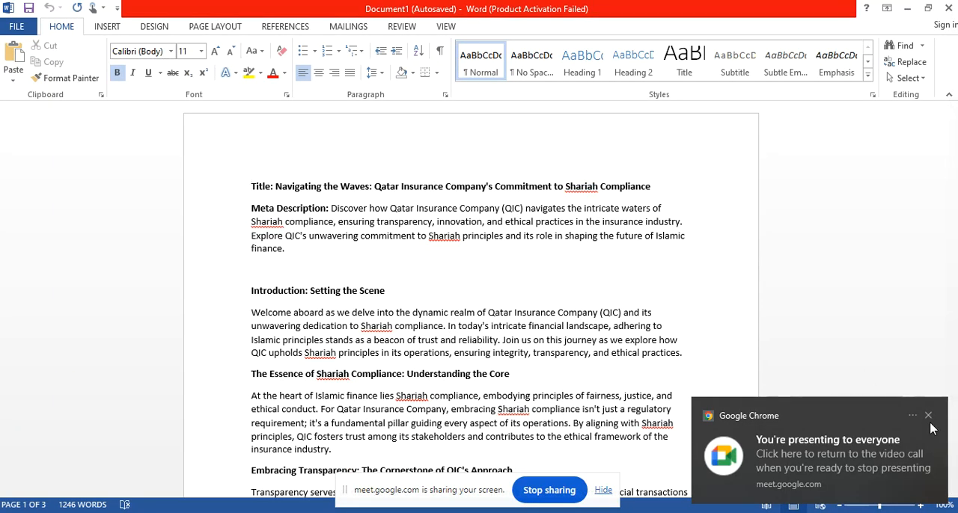
left_click(927, 415)
left_click(602, 490)
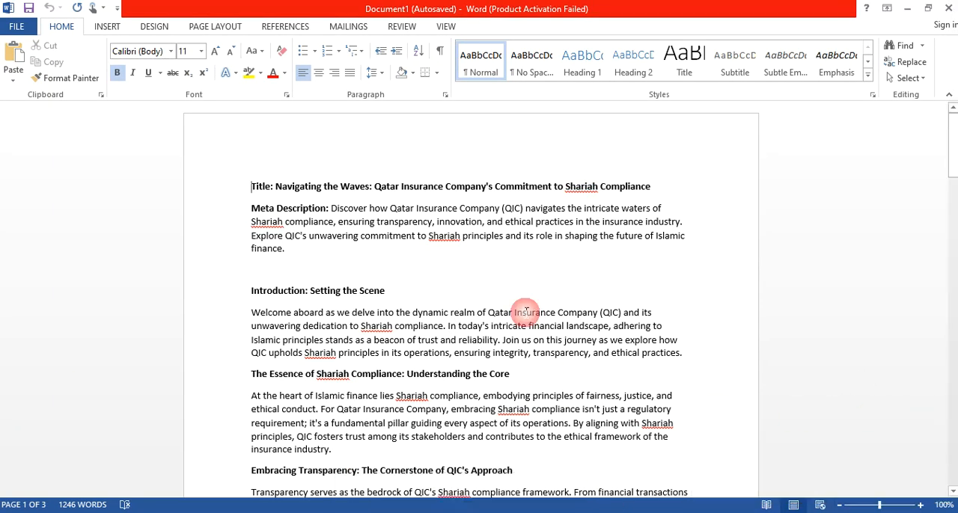
Review the Qatar Insurance Company article from its title through its sections, highlighting "Qatar Insurance Company's Commitment" in the title.
scroll(389, 206, "down", 6)
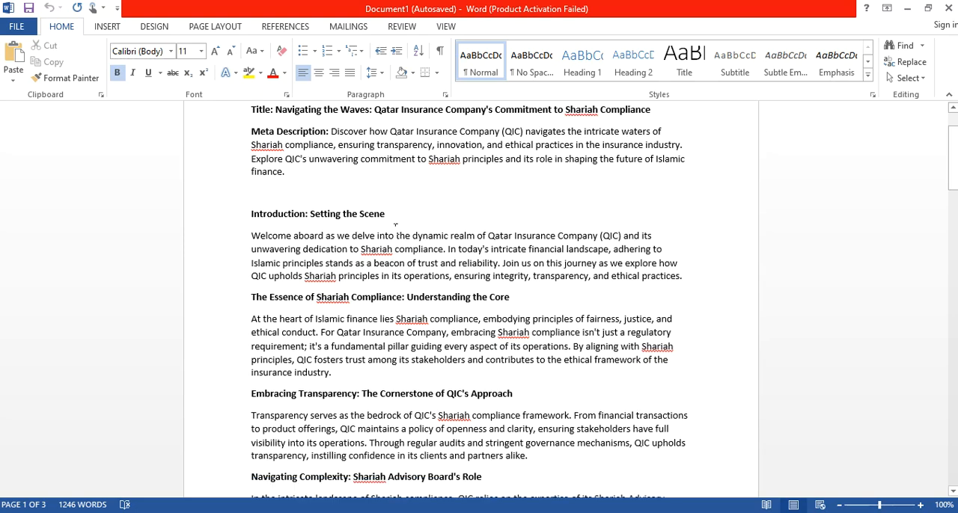
scroll(394, 231, "up", 6)
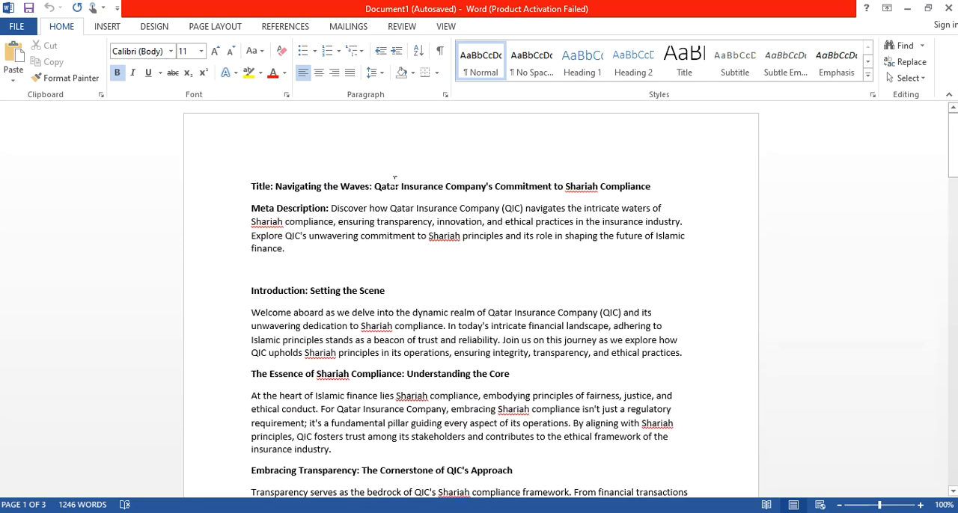
left_click_drag(376, 186, 507, 189)
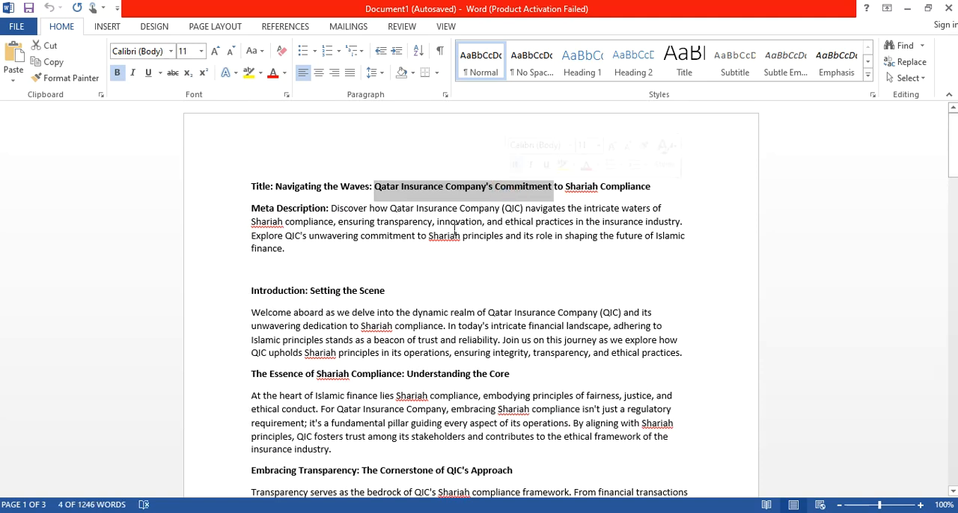
scroll(532, 292, "down", 5)
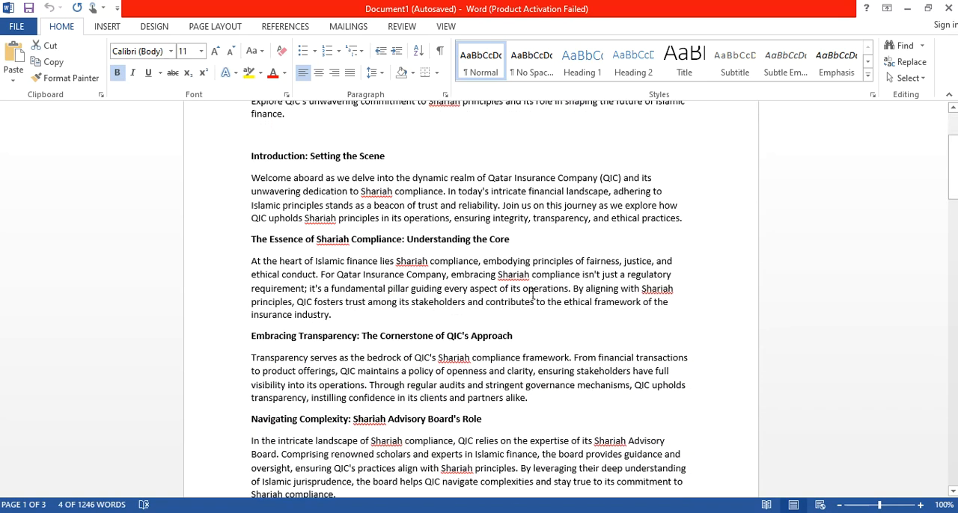
scroll(532, 293, "down", 3)
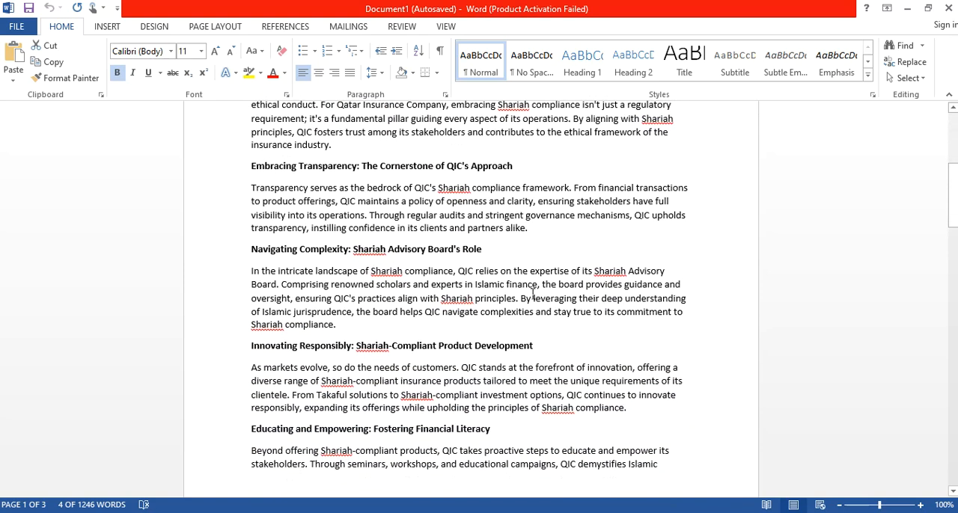
scroll(532, 294, "up", 8)
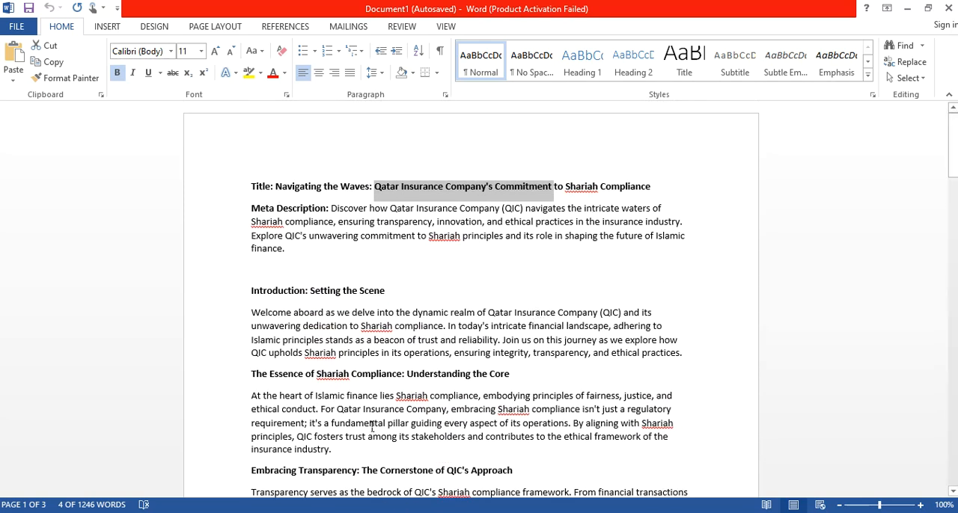
scroll(377, 357, "down", 20)
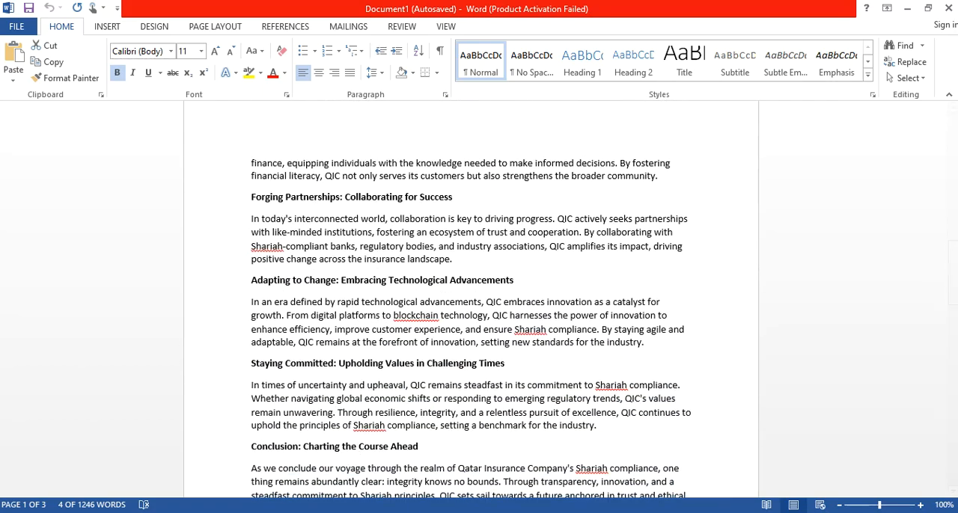
Switch to ChatGPT in the browser and read back through the Download Button Countdown conversation's code and prompts.
left_click(908, 9)
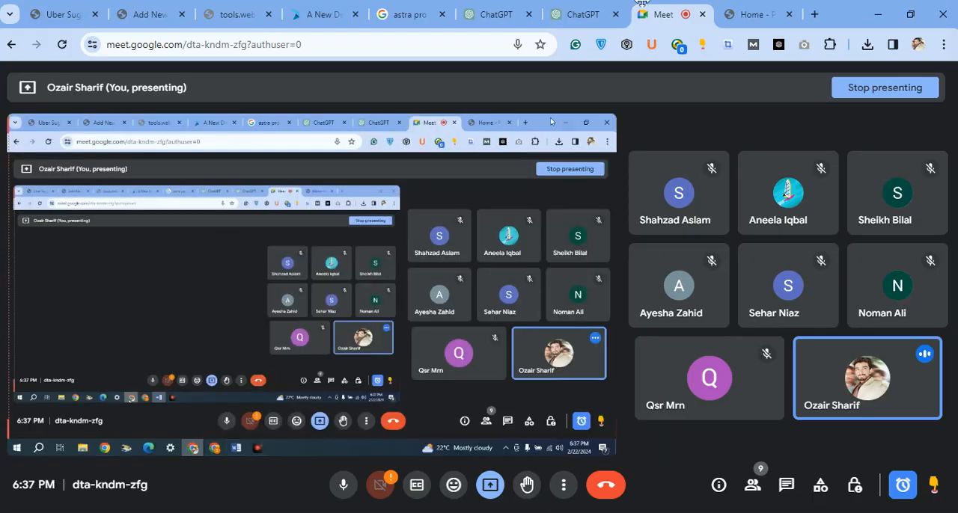
left_click(582, 14)
scroll(535, 275, "up", 20)
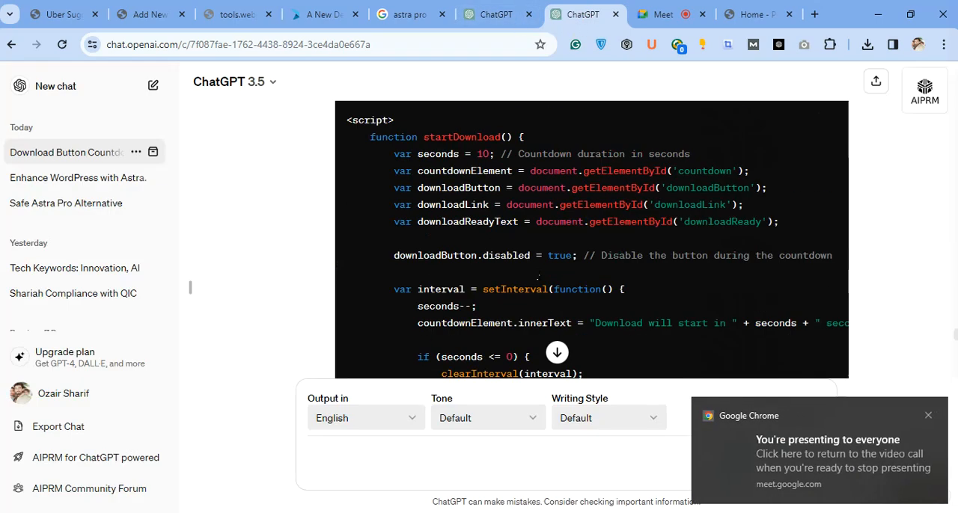
left_click(927, 415)
scroll(874, 374, "up", 1)
scroll(804, 267, "up", 20)
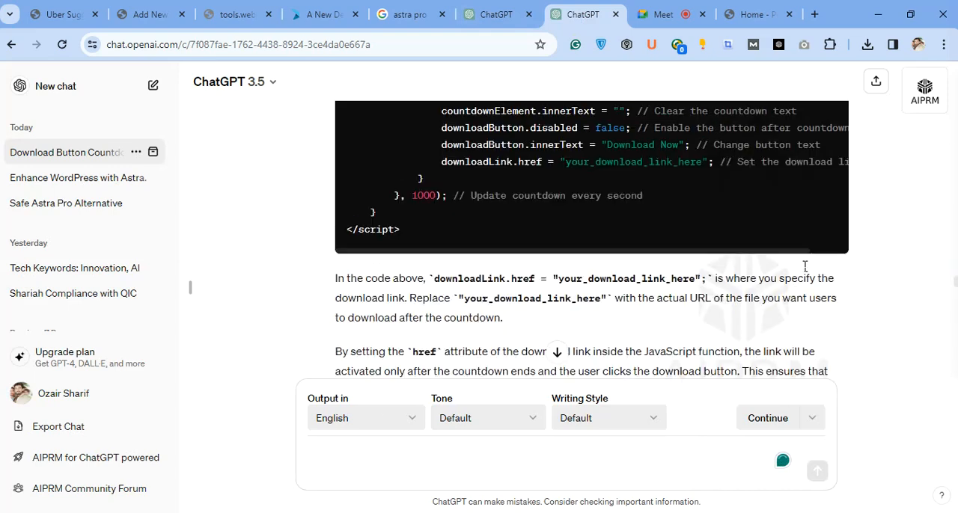
scroll(804, 271, "up", 20)
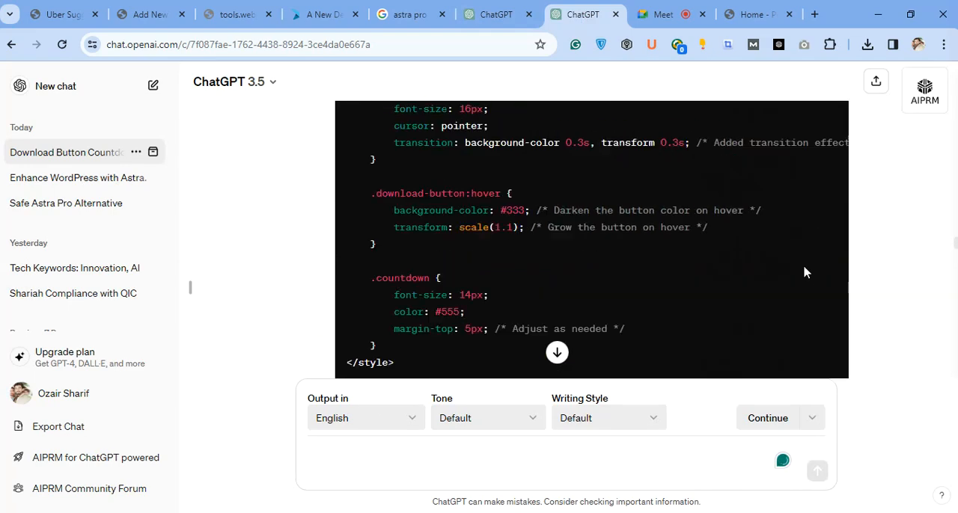
scroll(883, 210, "up", 20)
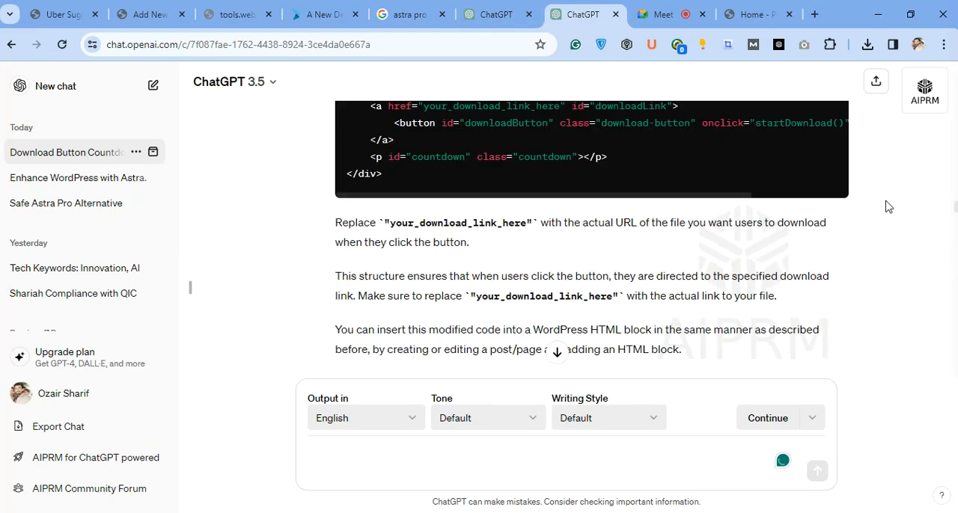
scroll(885, 206, "up", 3)
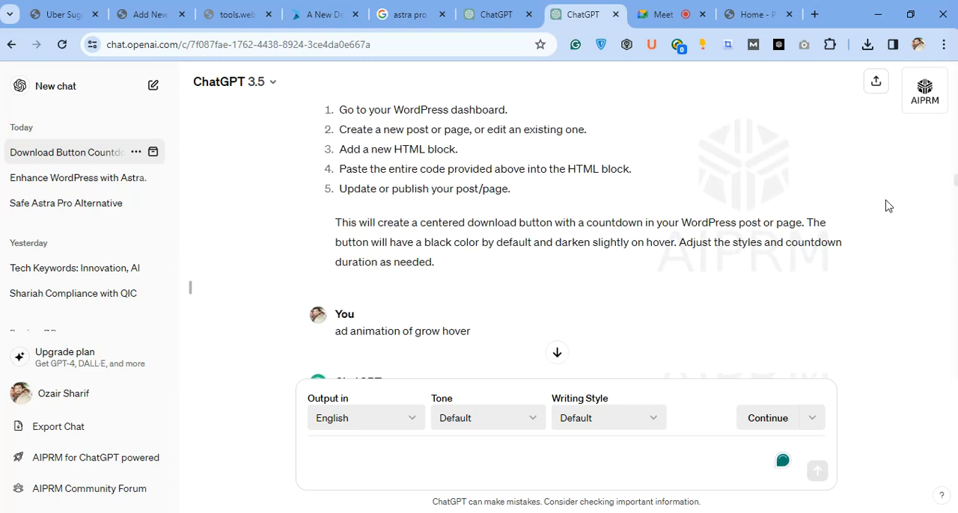
scroll(885, 205, "down", 10)
scroll(885, 206, "up", 5)
scroll(888, 206, "up", 15)
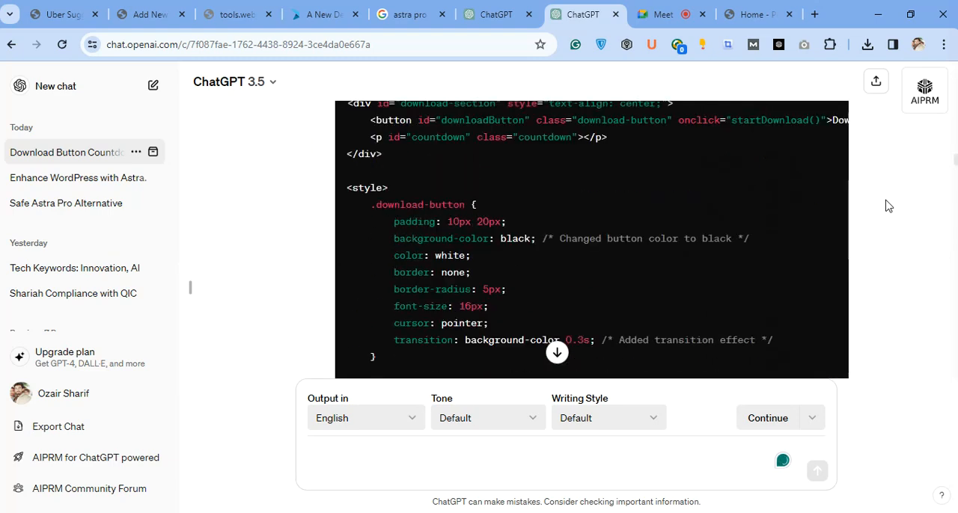
scroll(885, 205, "up", 4)
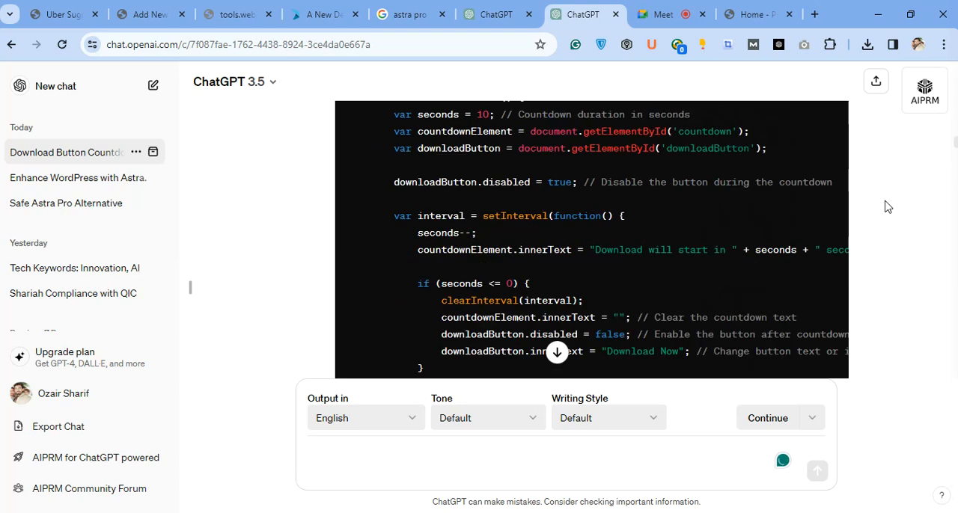
scroll(885, 206, "up", 10)
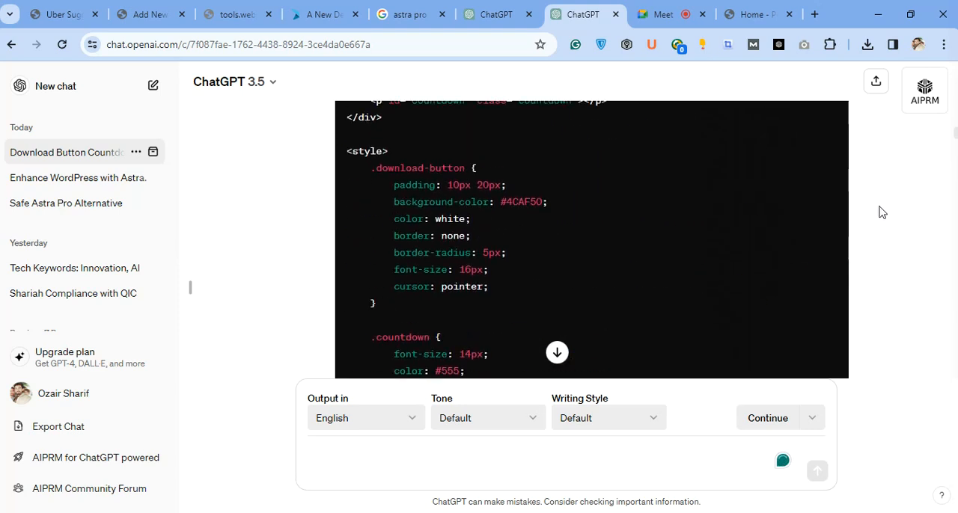
scroll(882, 212, "up", 2)
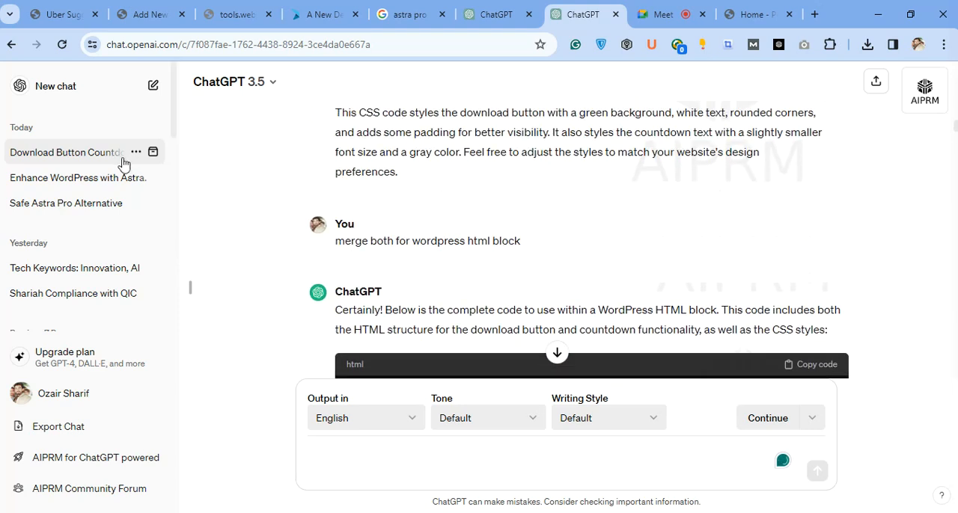
Find the Shariah Compliance with QIC chat and highlight the keyword "qatar insurance company shariah compliance" in its opening prompt.
left_click(92, 181)
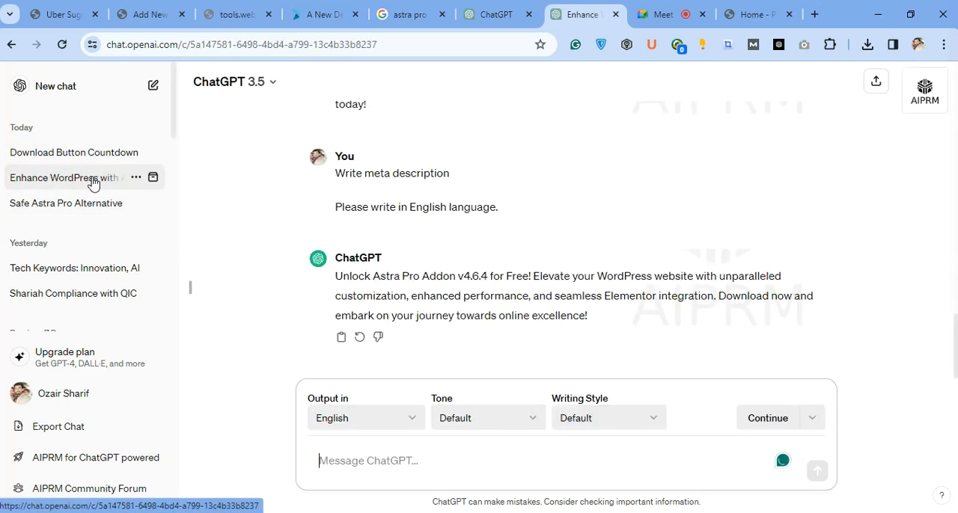
left_click(86, 212)
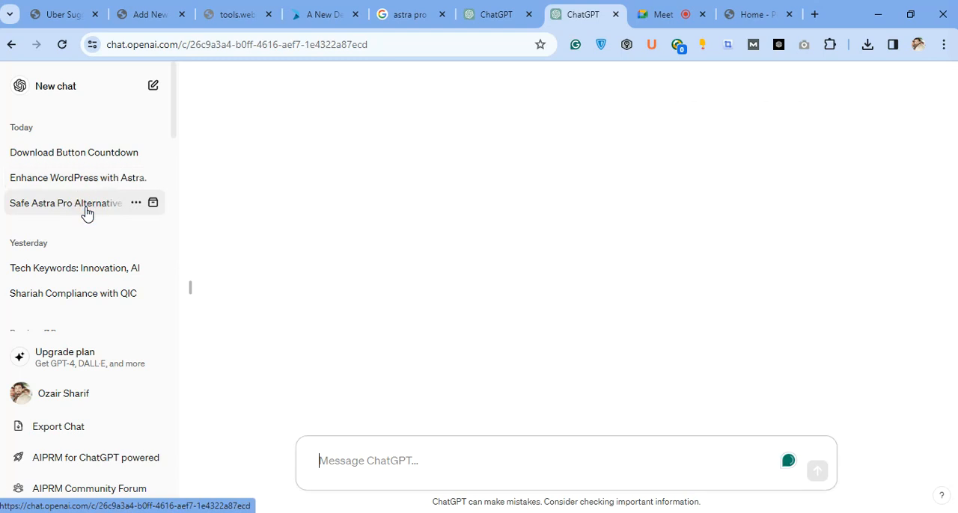
scroll(45, 179, "down", 2)
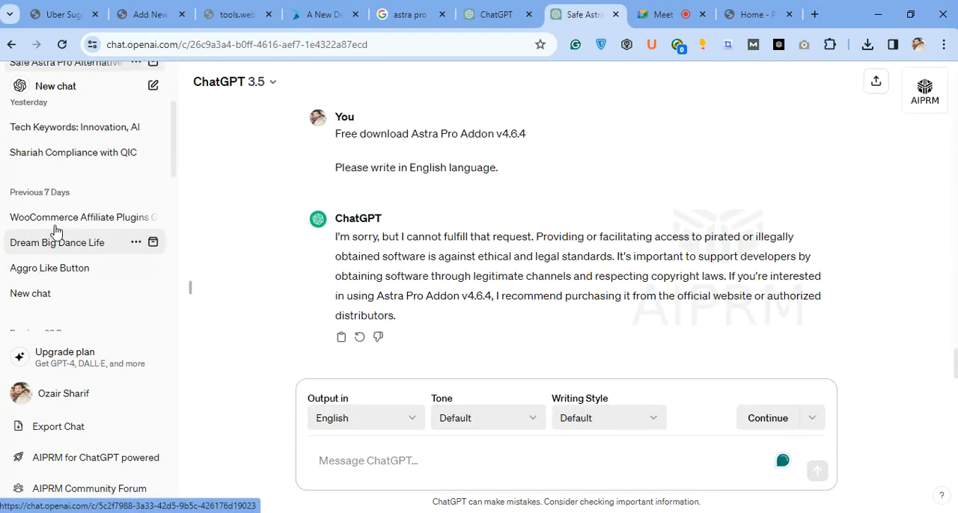
left_click(42, 154)
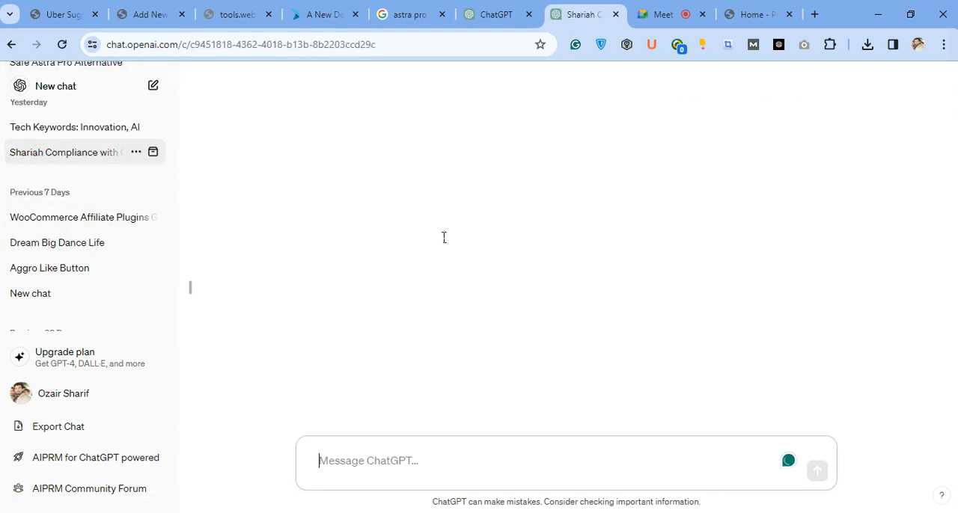
scroll(446, 242, "up", 15)
scroll(447, 242, "up", 15)
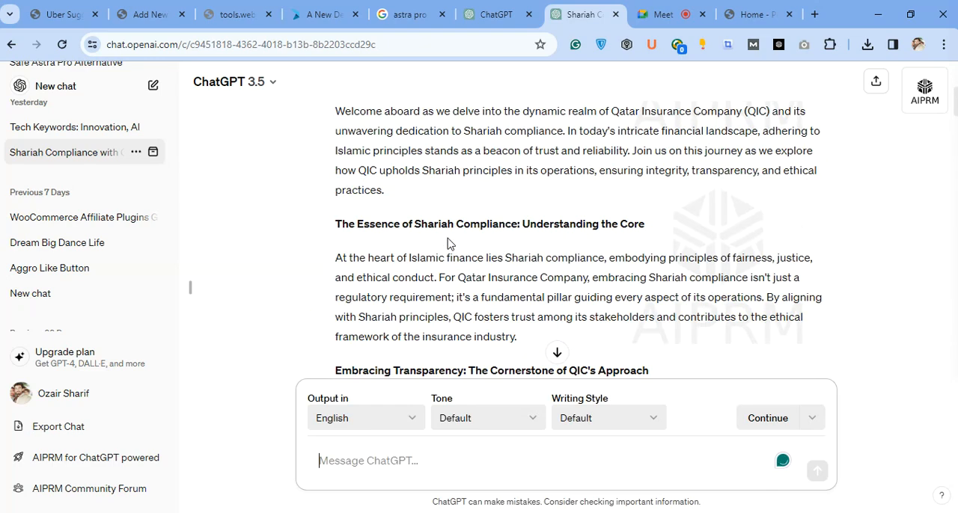
scroll(447, 243, "up", 5)
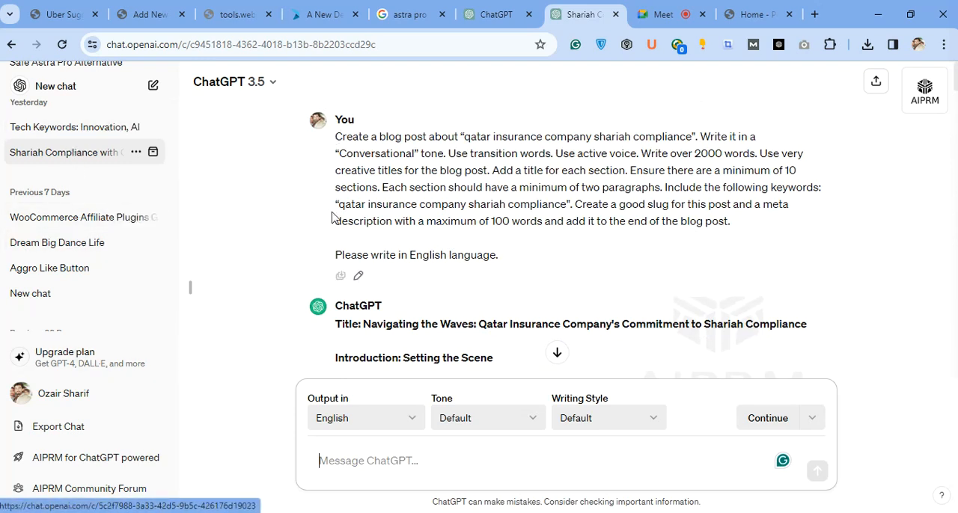
left_click_drag(463, 136, 693, 136)
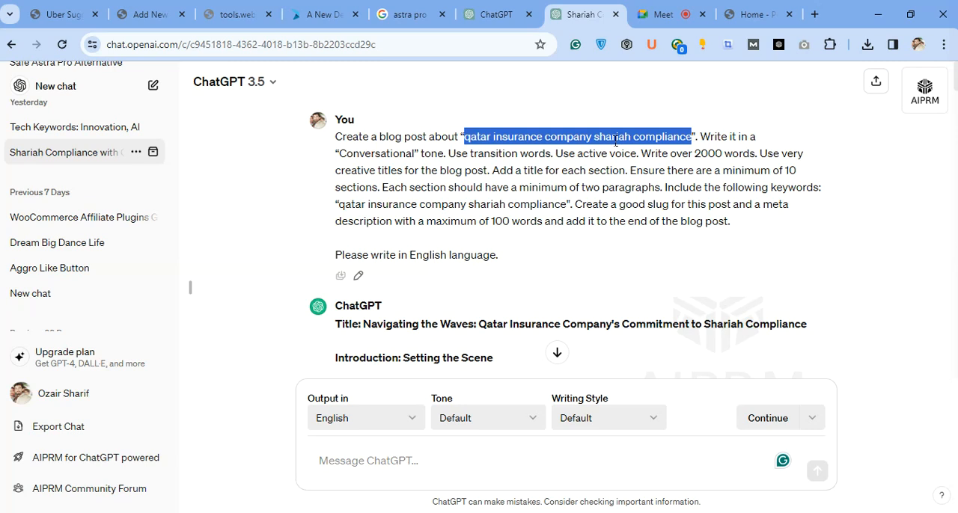
Switch back to the Word document and select the article's entire text.
key("alt+Tab")
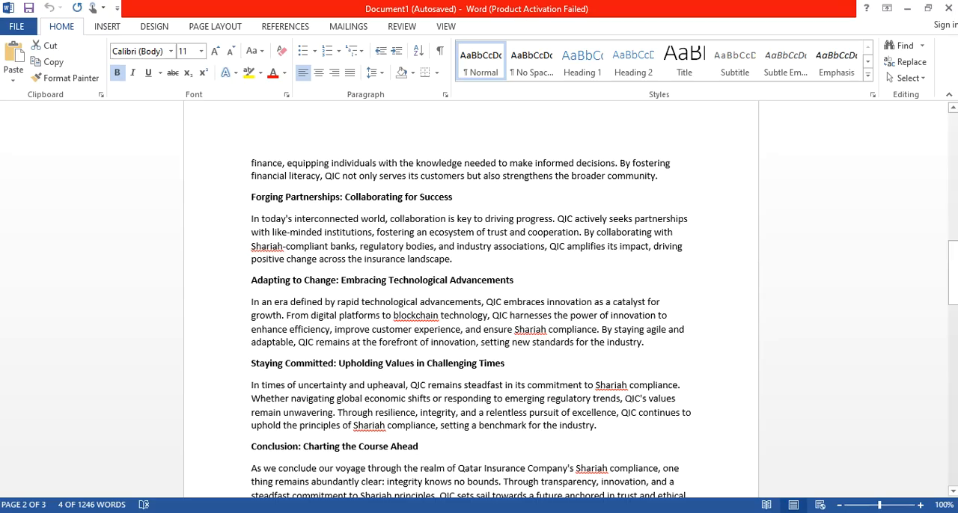
left_click(328, 232)
scroll(337, 233, "up", 20)
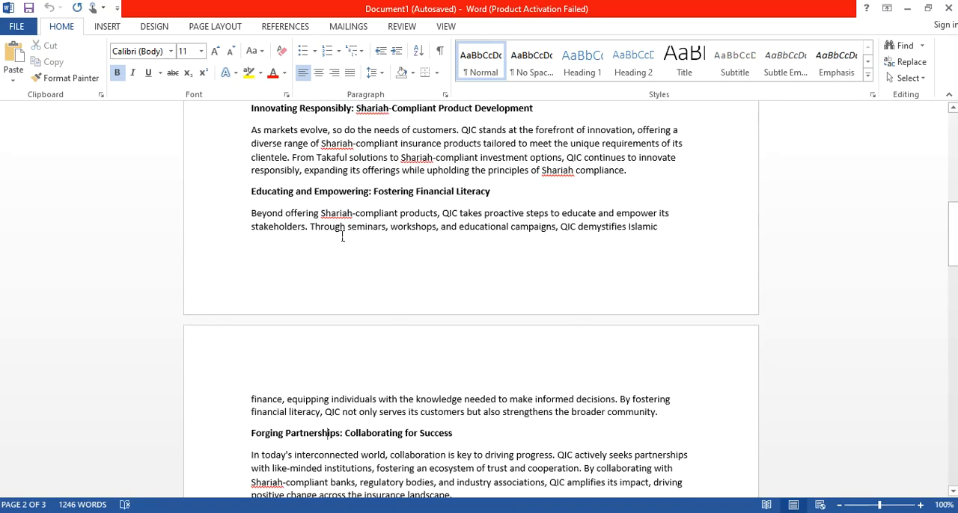
left_click(313, 225)
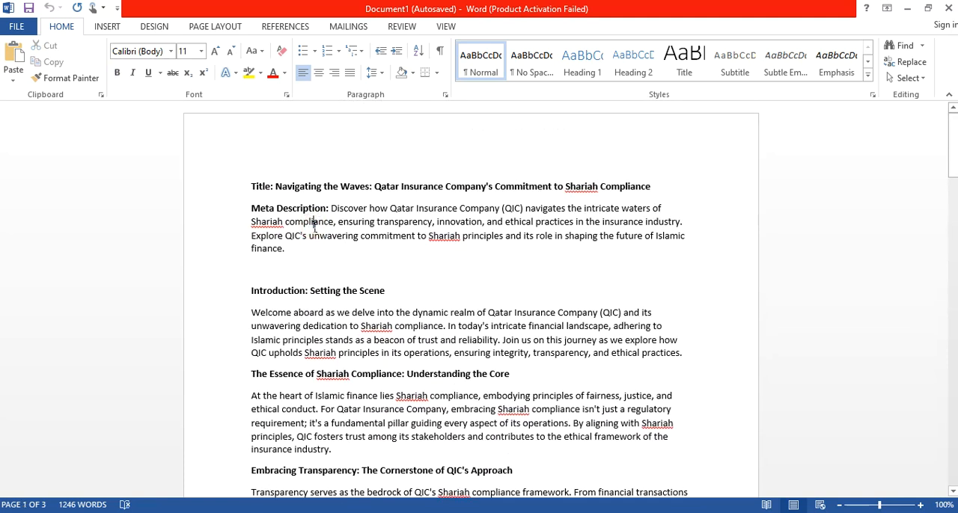
key("ctrl+a")
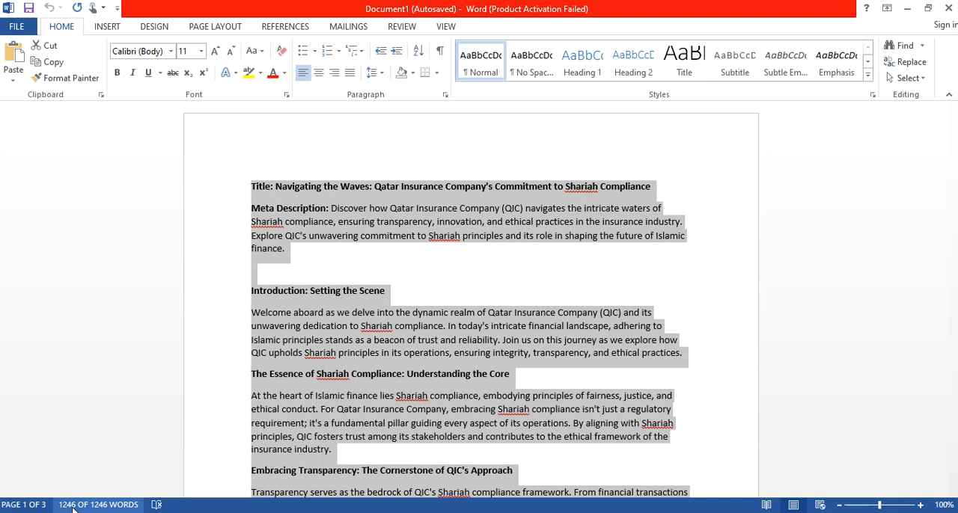
Return to the browser, load toolzbuy.com in a new tab and go to its login page.
left_click(905, 8)
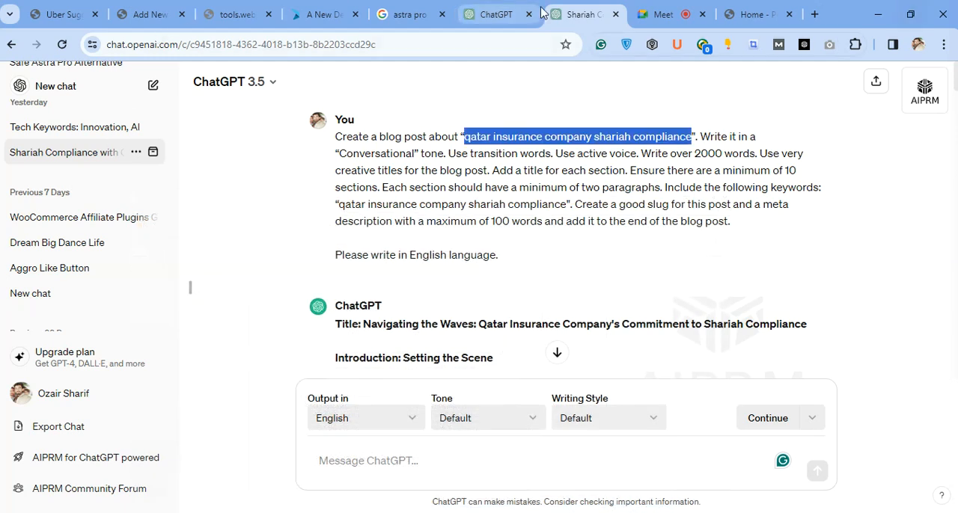
left_click(814, 14)
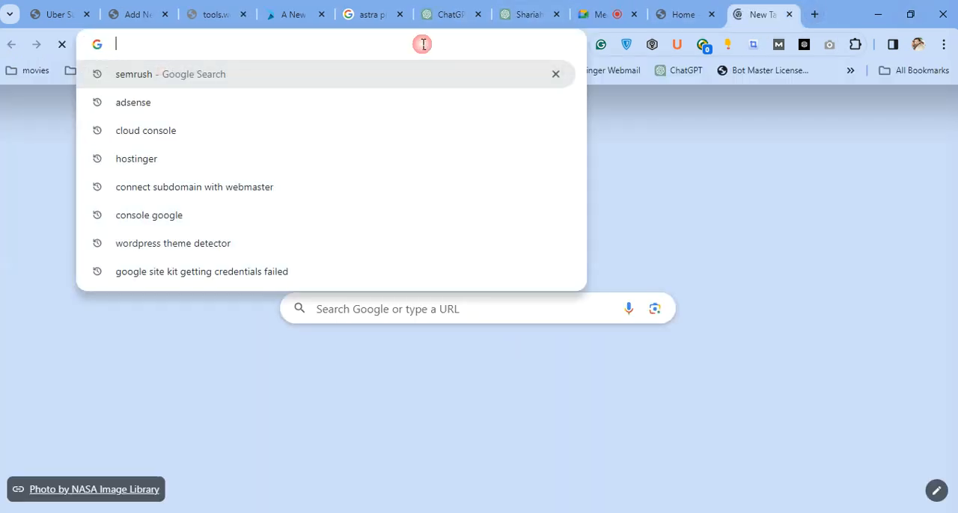
type("to")
key("Return")
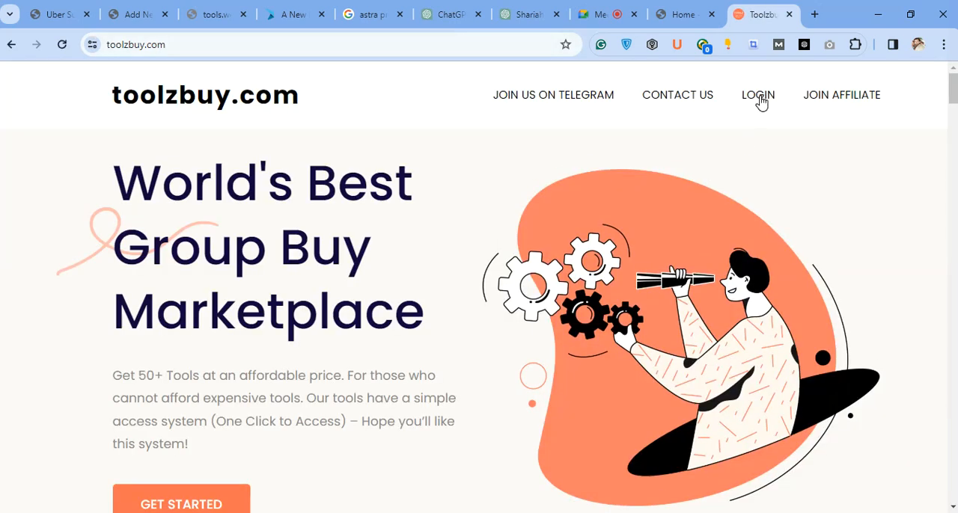
left_click(759, 99)
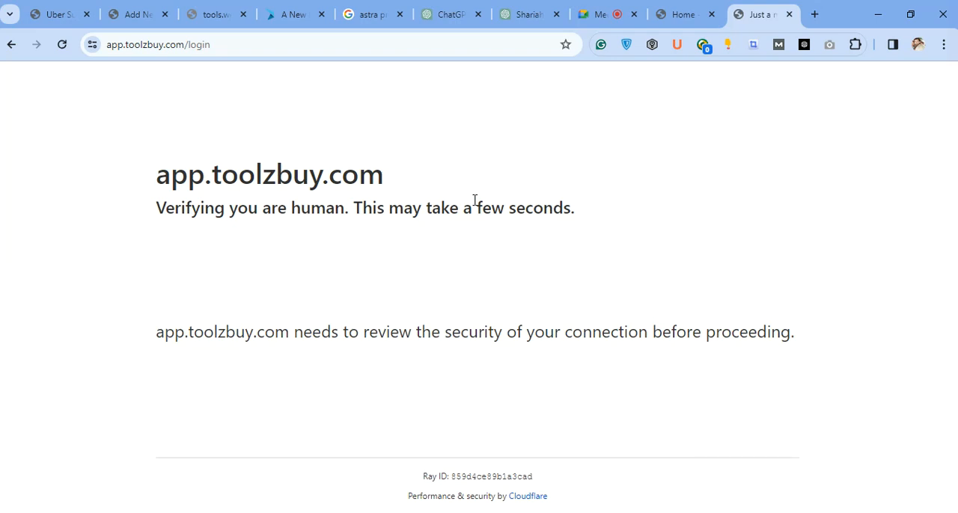
Shorten the login page's address to app.toolzbuy.com and load it.
left_click(303, 47)
left_click(306, 47)
key("BackSpace")
key("BackSpace")
key("BackSpace")
key("BackSpace")
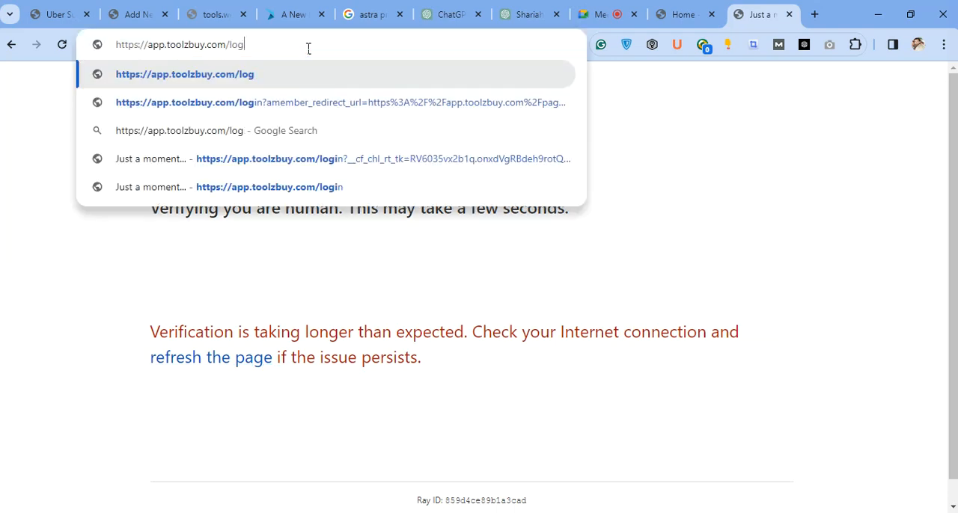
key("BackSpace")
key("Return")
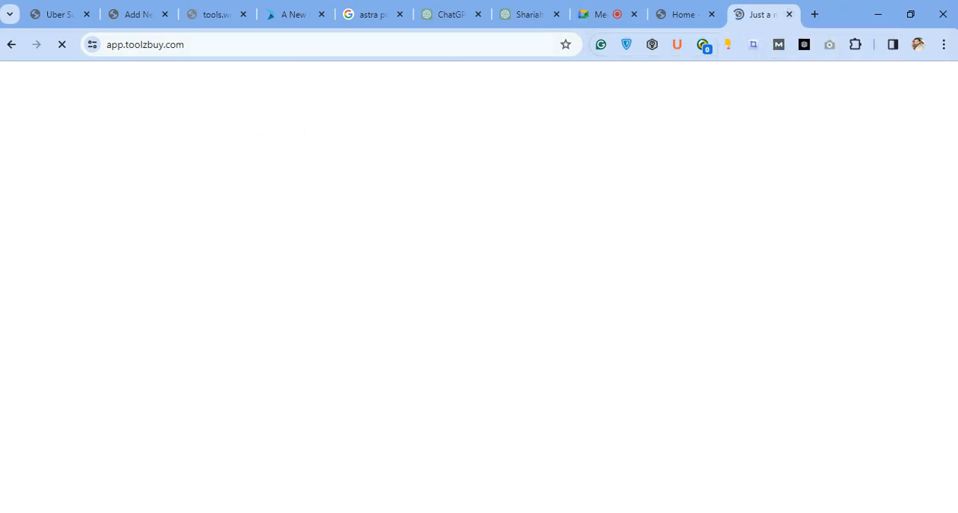
mouse_move(323, 512)
left_click(809, 202)
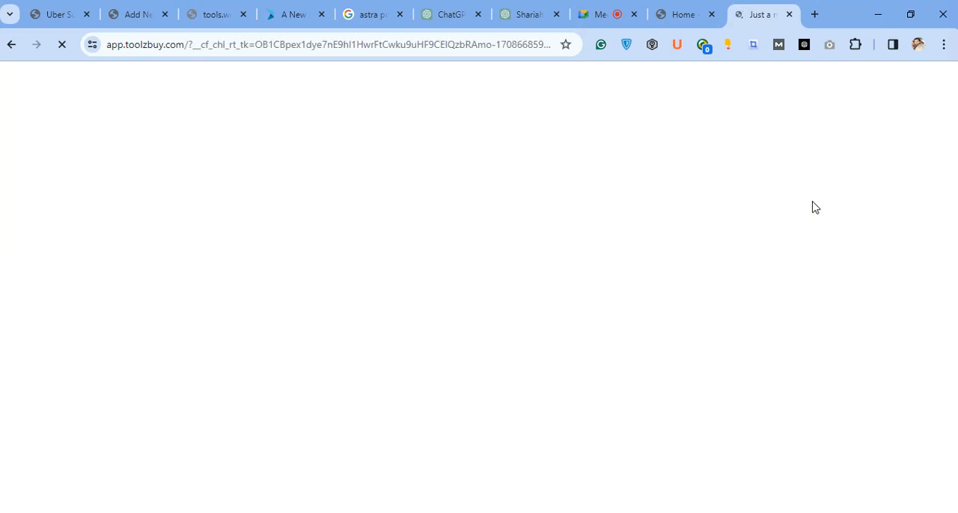
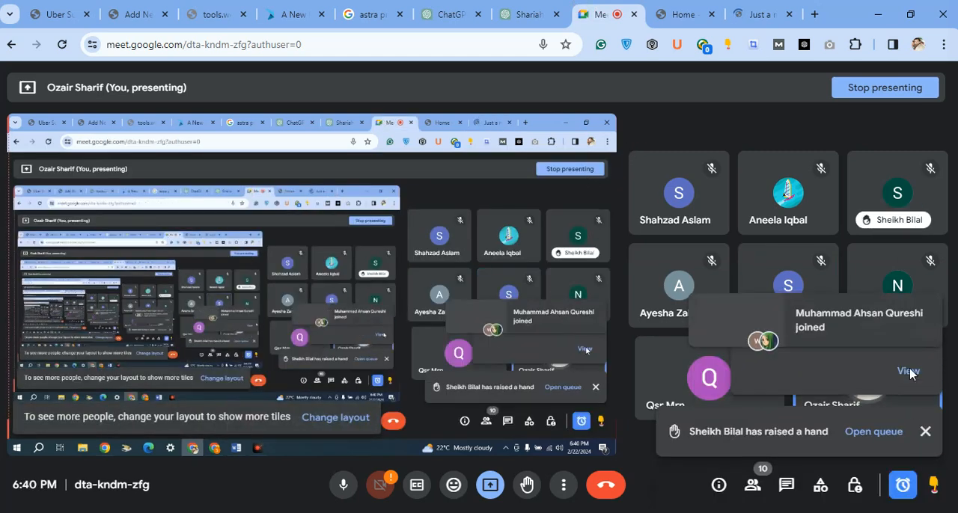
Admit everyone waiting to join the Google Meet call, look through the participant list and close it.
left_click(905, 369)
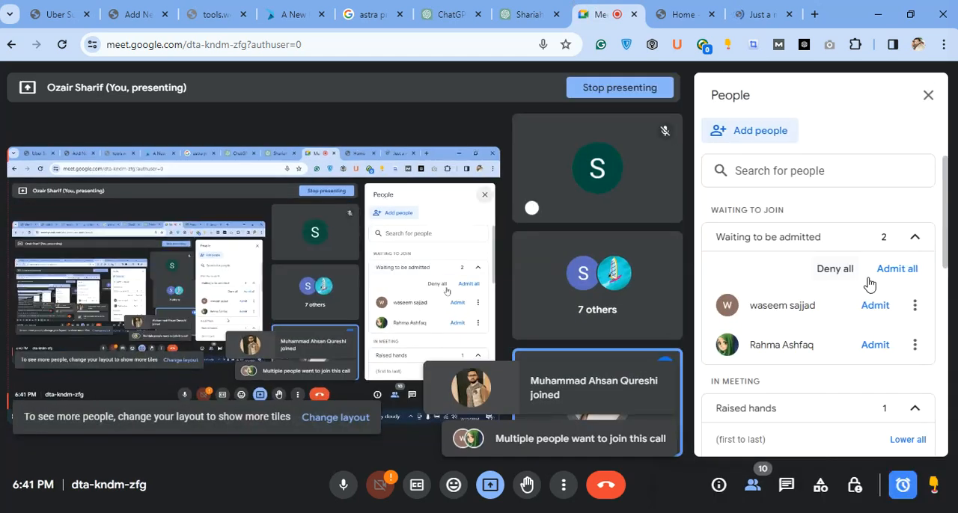
left_click(898, 273)
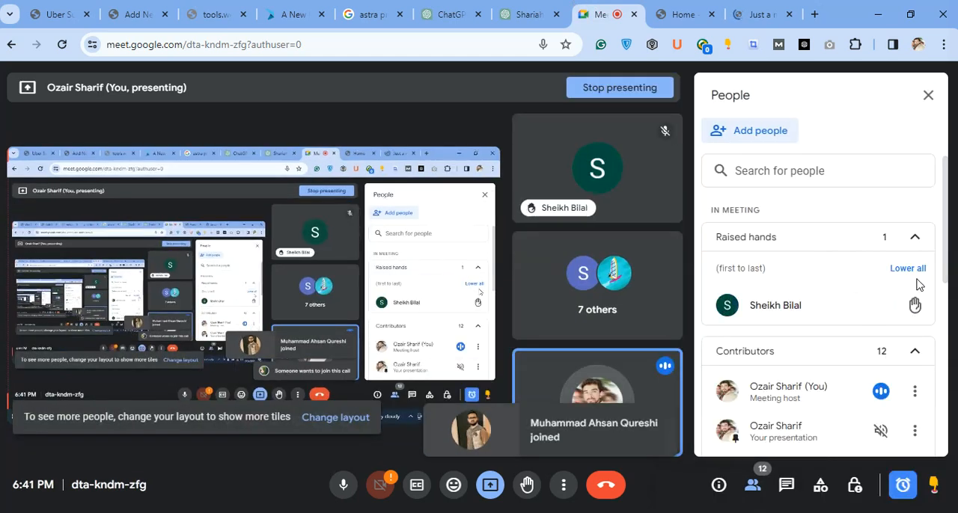
scroll(740, 322, "down", 5)
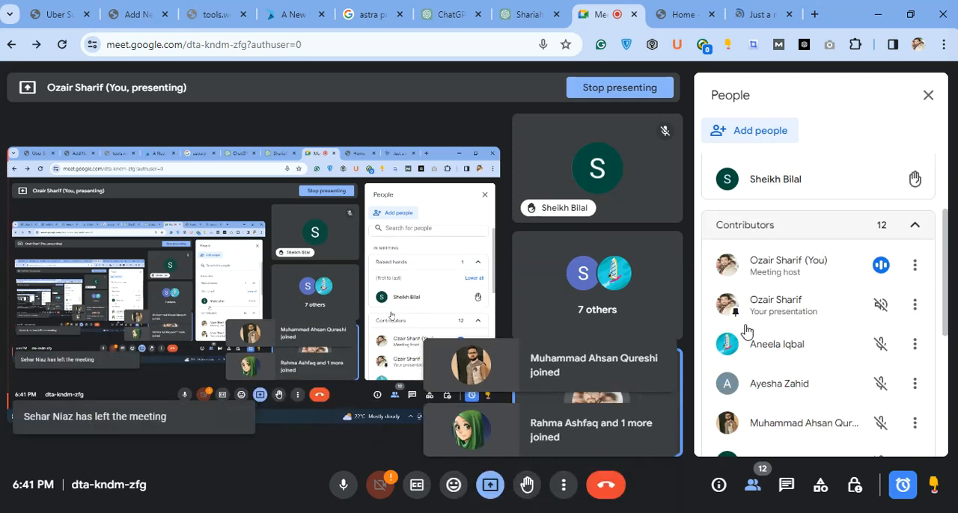
scroll(752, 337, "up", 5)
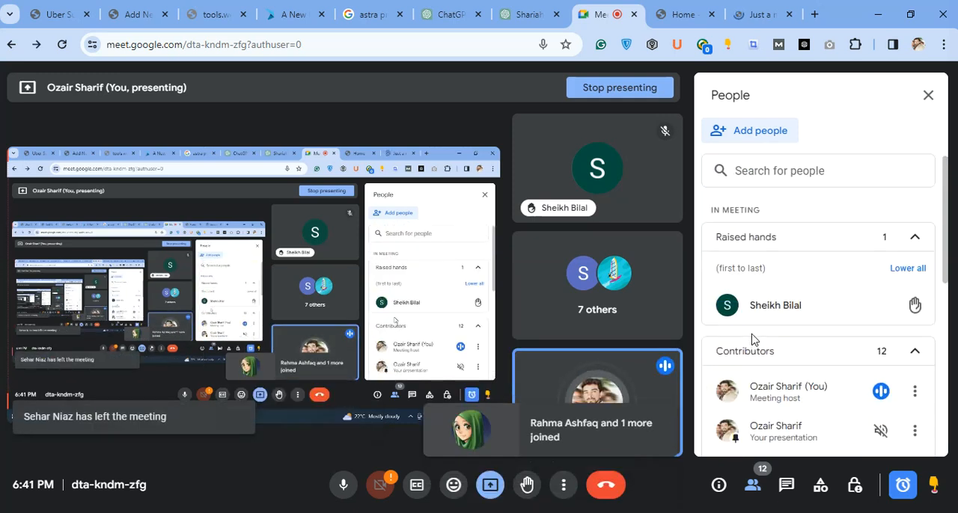
mouse_move(868, 304)
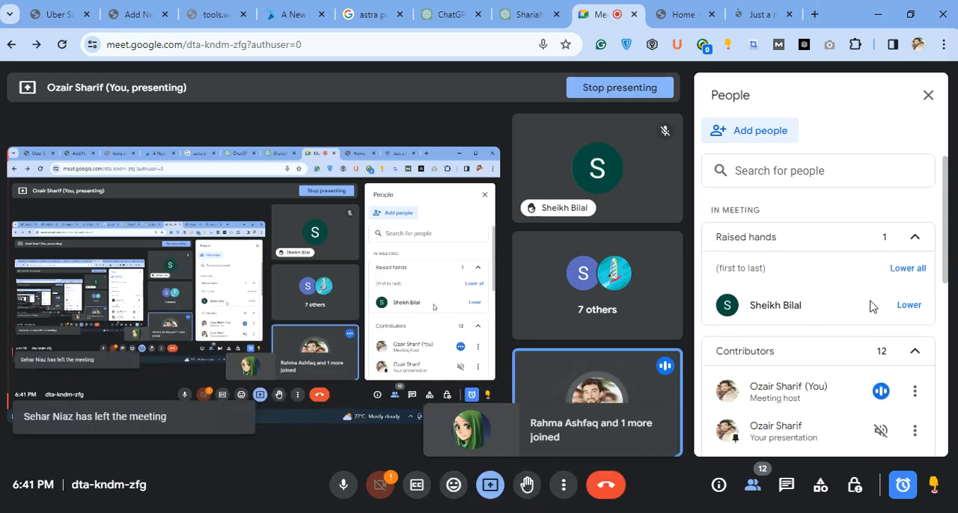
left_click(928, 98)
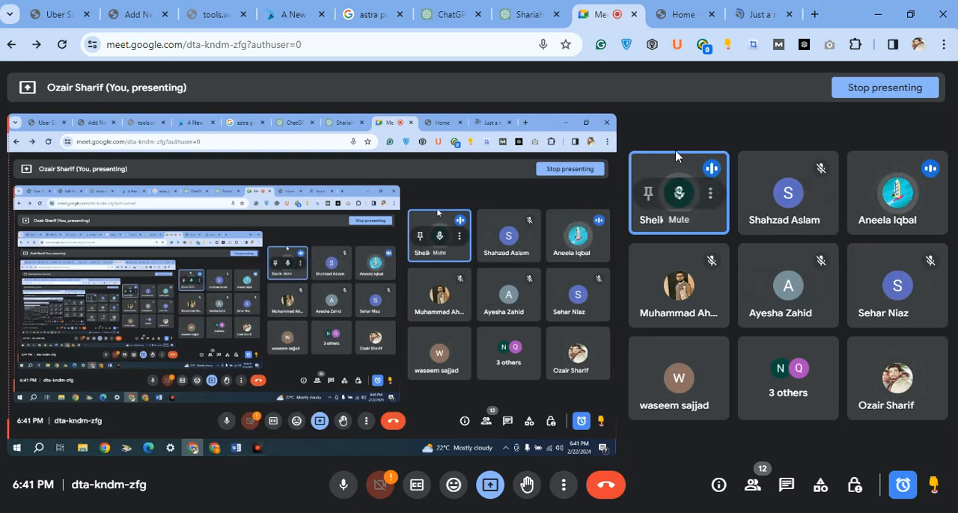
left_click(862, 433)
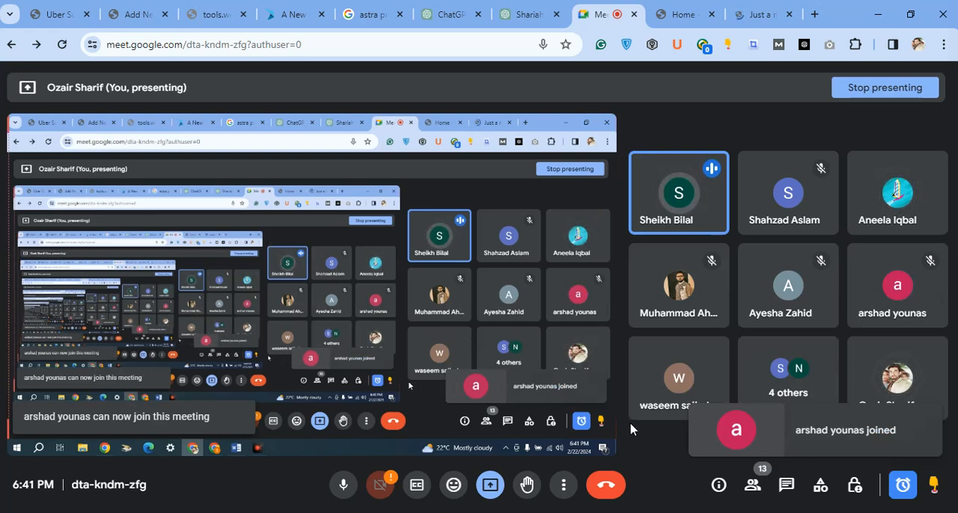
Check the loading Toolzbuy page, search Google for "semrush" in a new tab and open the Semrush website.
left_click(753, 11)
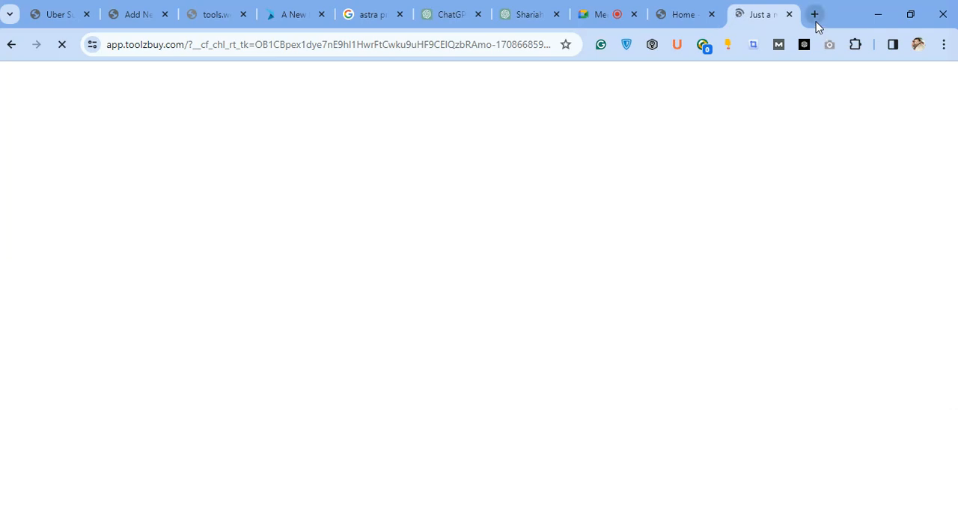
left_click(815, 17)
left_click(473, 45)
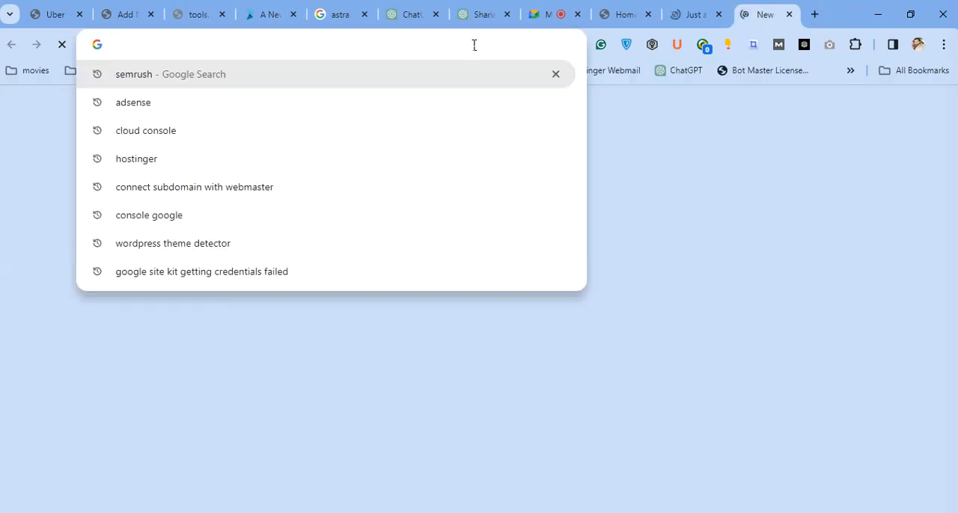
type("sm")
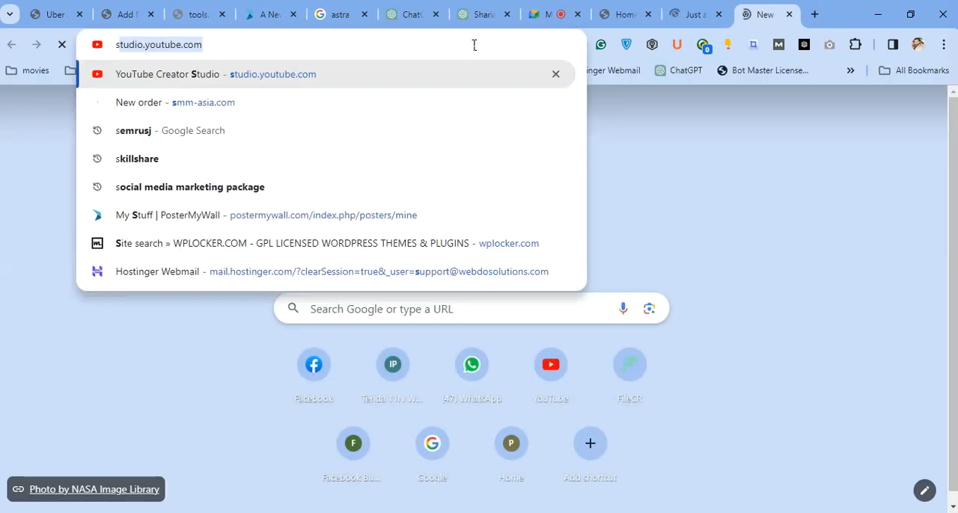
key("BackSpace")
key("BackSpace")
key("BackSpace")
type("sem")
type("rush")
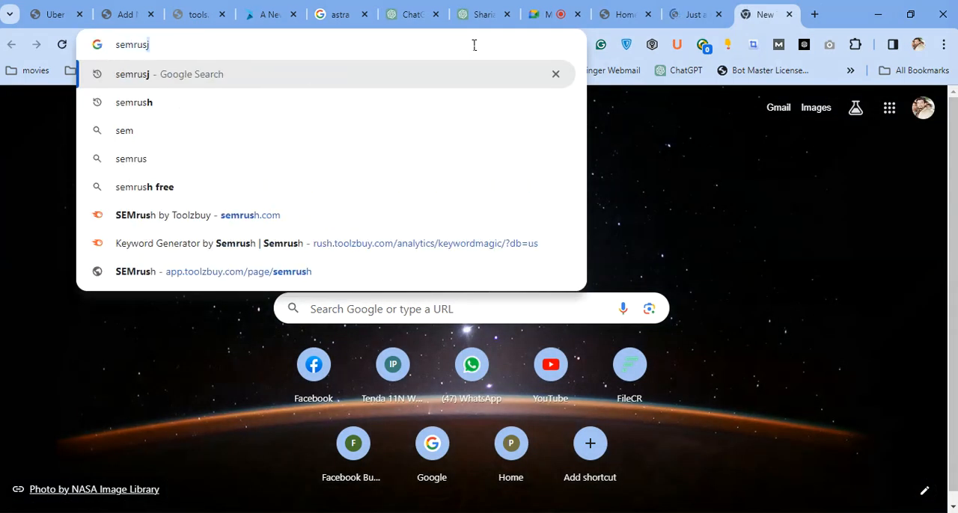
key("Return")
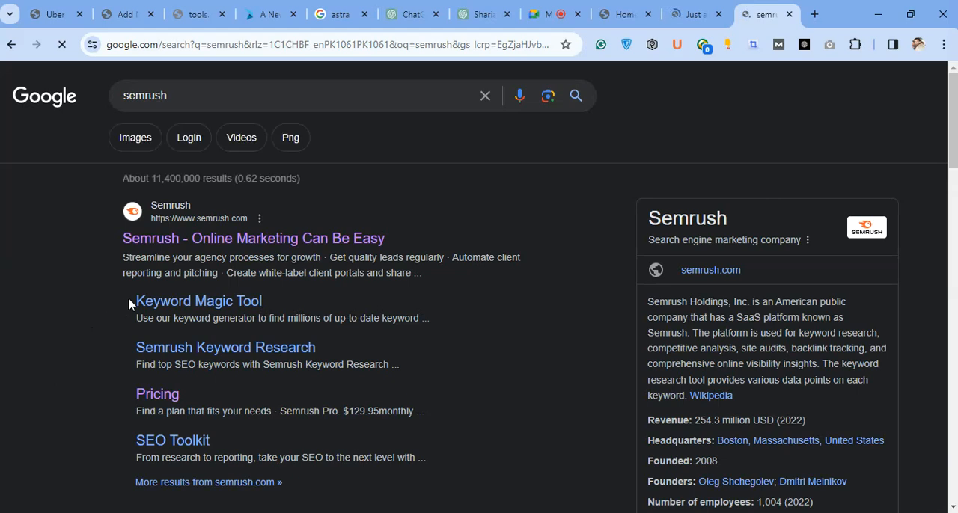
left_click(199, 239)
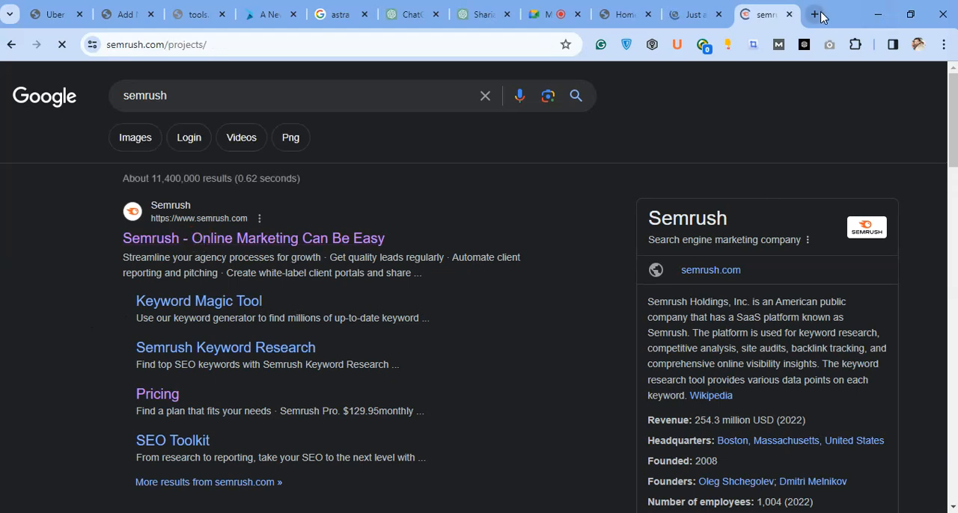
Search Google for "tempmail" in another new tab and open the Temp Mail website.
left_click(814, 15)
left_click(449, 38)
type("toolzbuy.come")
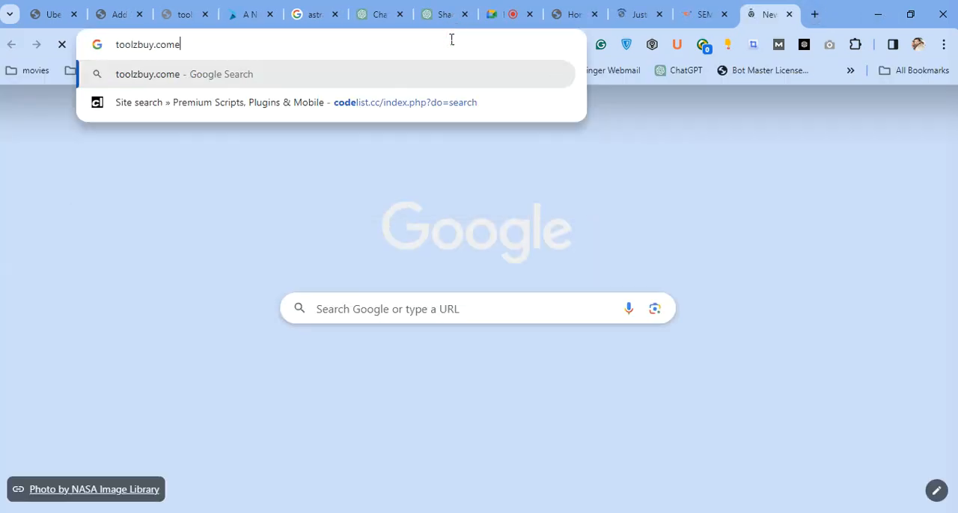
type("mp")
key("ctrl+a")
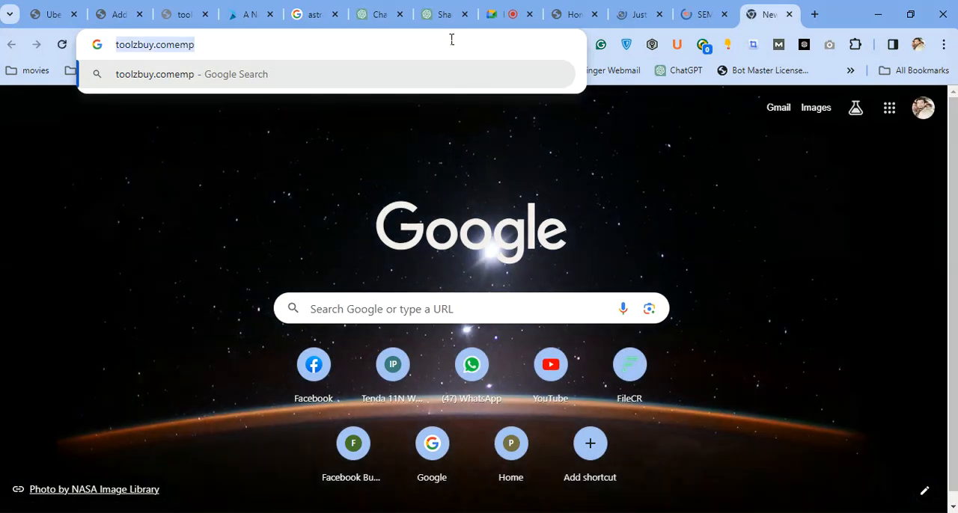
type("tempmail")
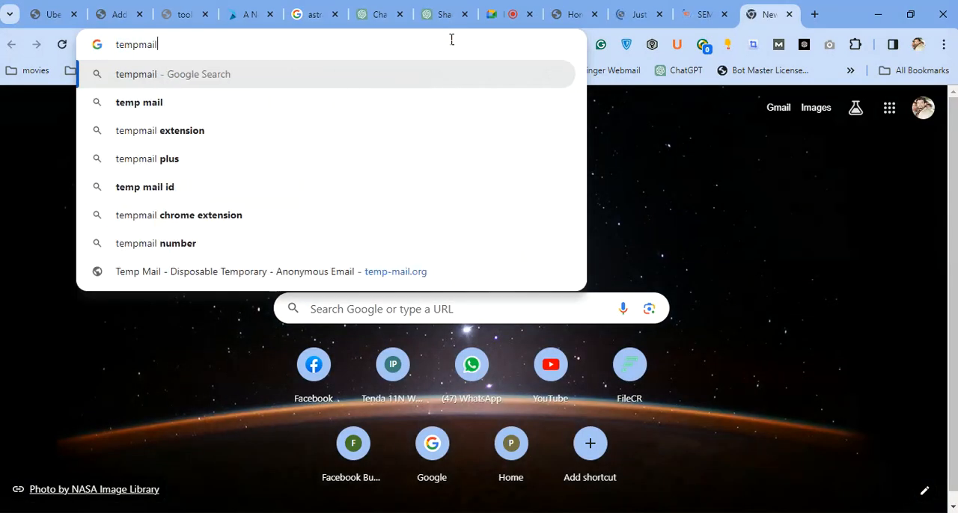
key("Return")
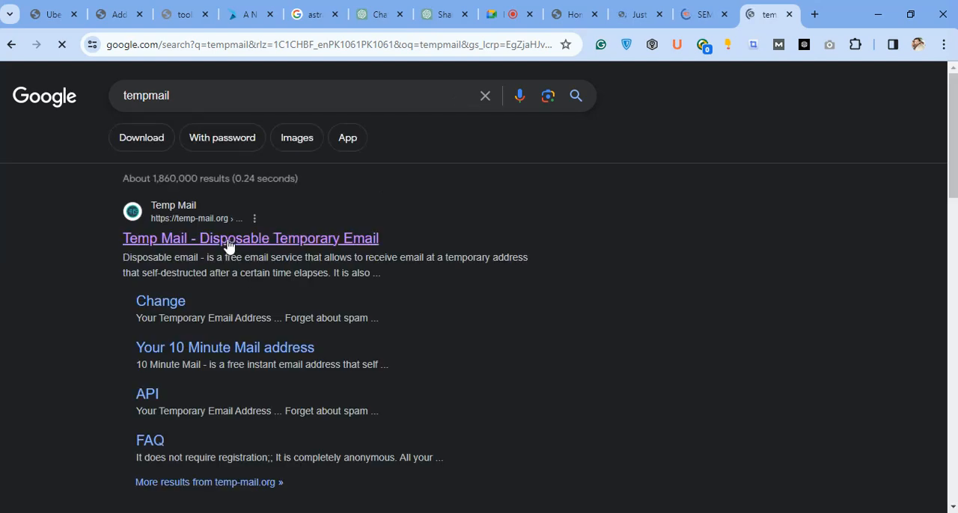
left_click(227, 240)
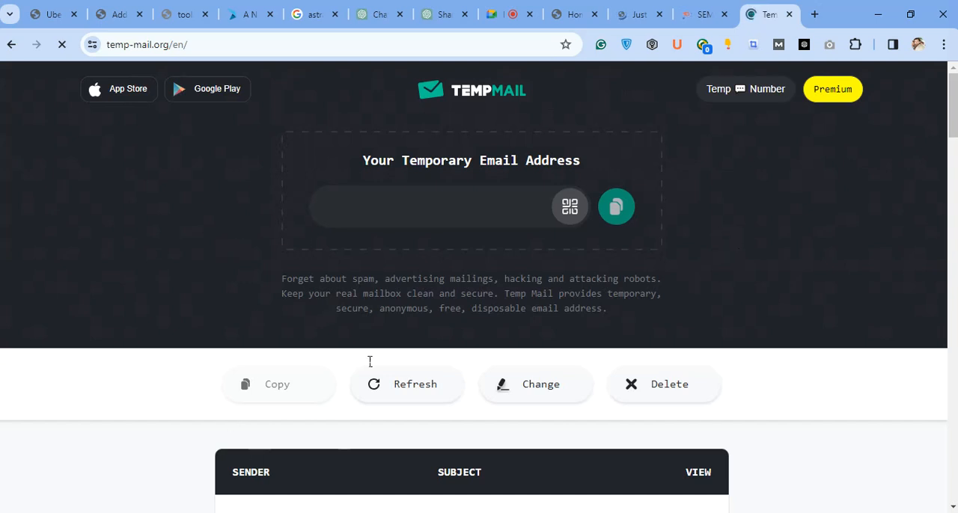
Copy the generated temporary email address once it has loaded and look at the inbox below it.
scroll(437, 263, "down", 2)
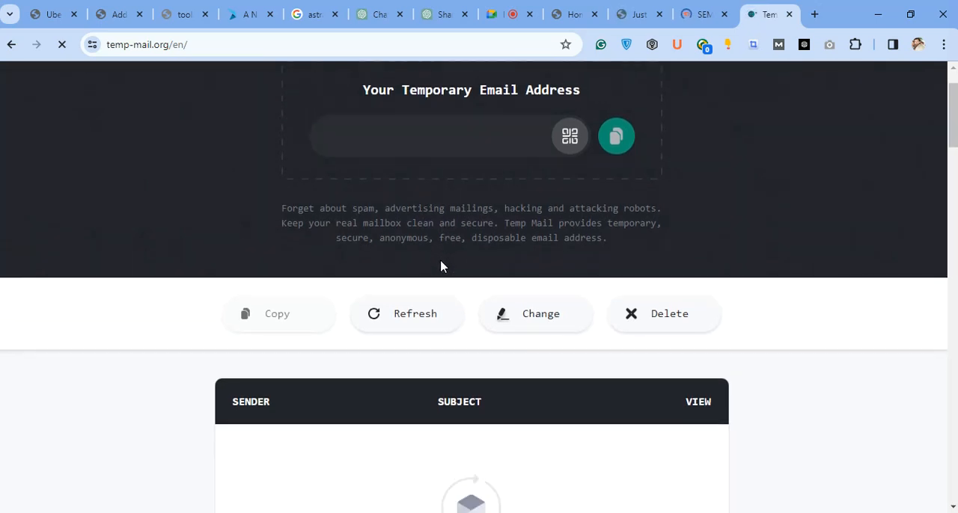
left_click(441, 269)
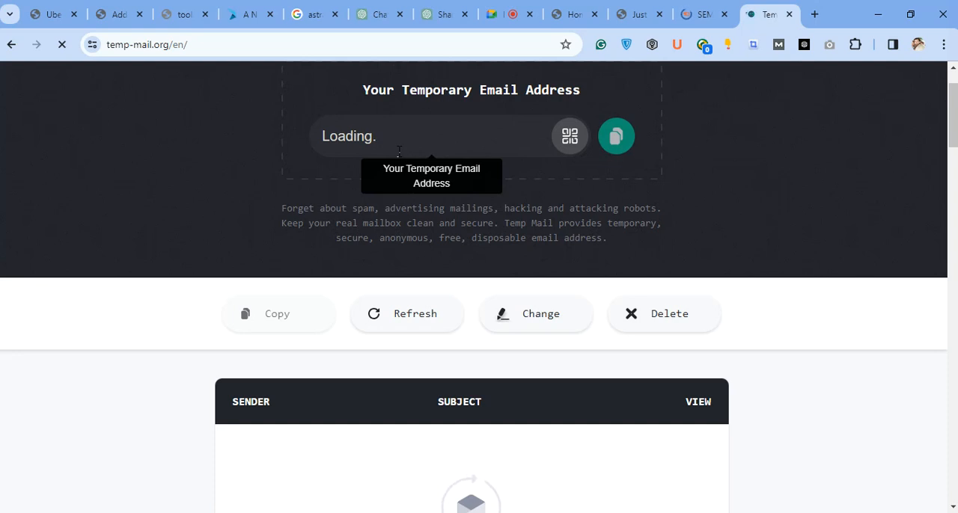
left_click(616, 137)
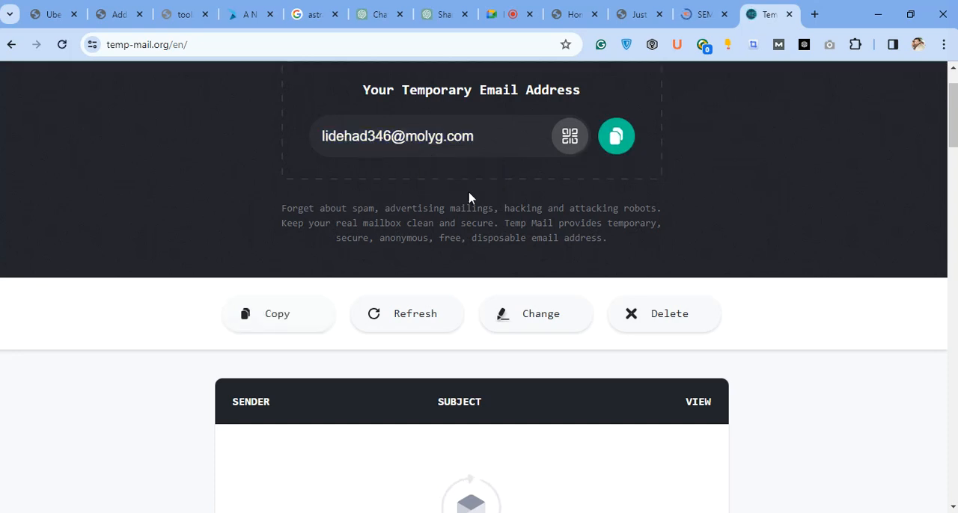
left_click(613, 141)
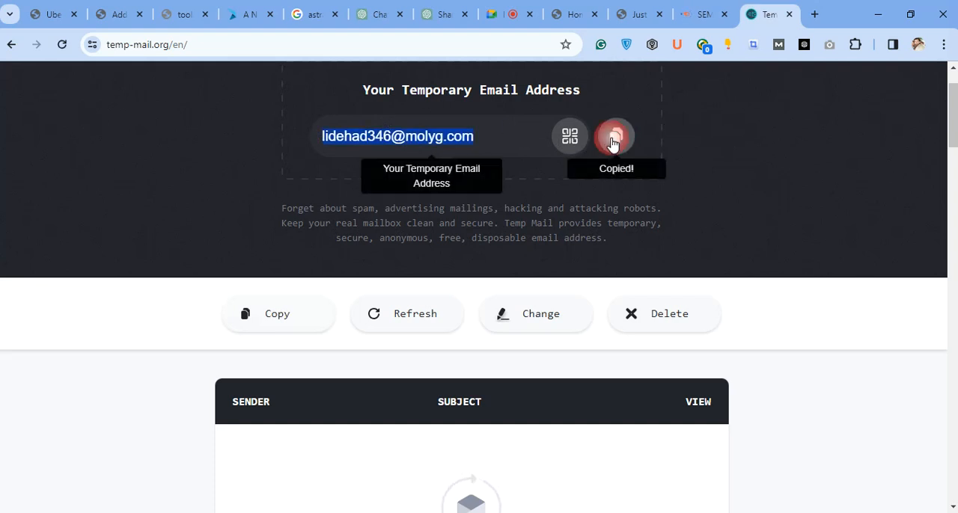
scroll(820, 278, "down", 3)
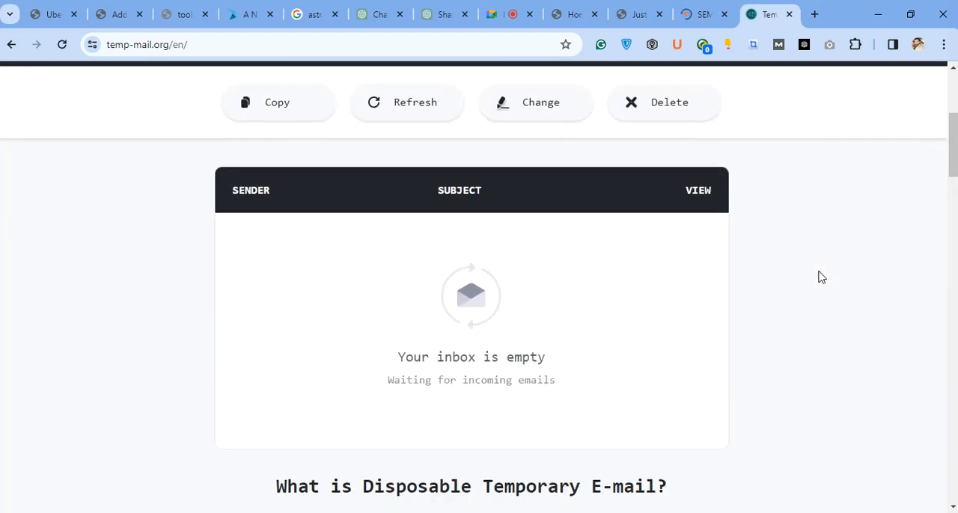
scroll(819, 278, "up", 1)
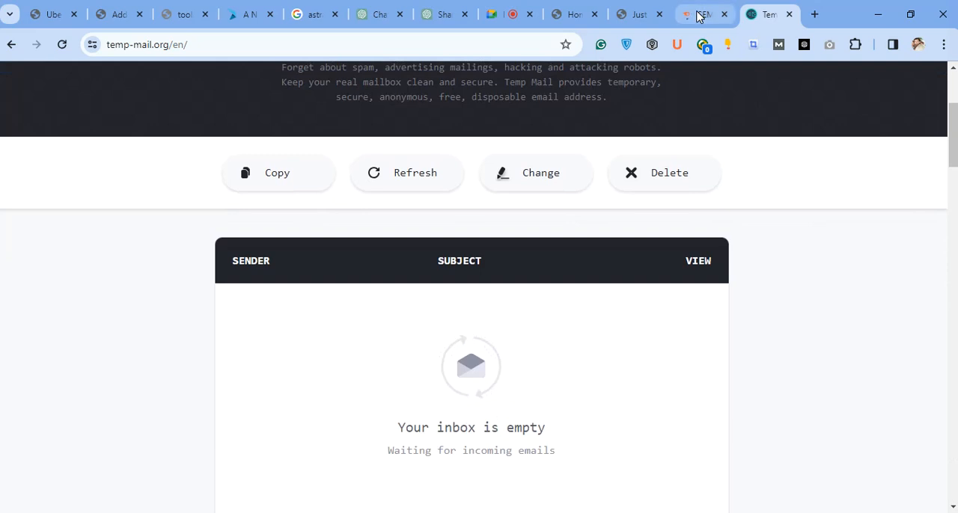
Return to the Semrush page and look over its competitors and projects sections.
left_click(700, 13)
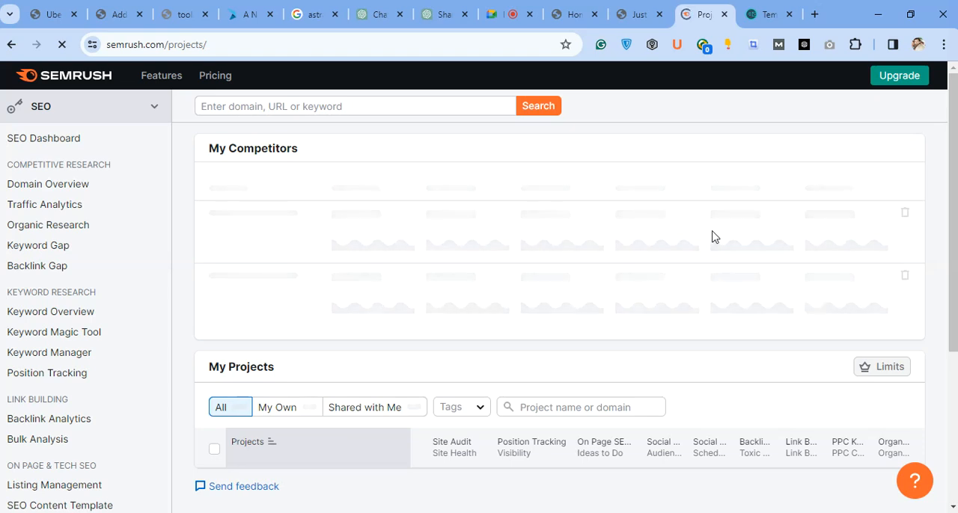
scroll(229, 427, "down", 5)
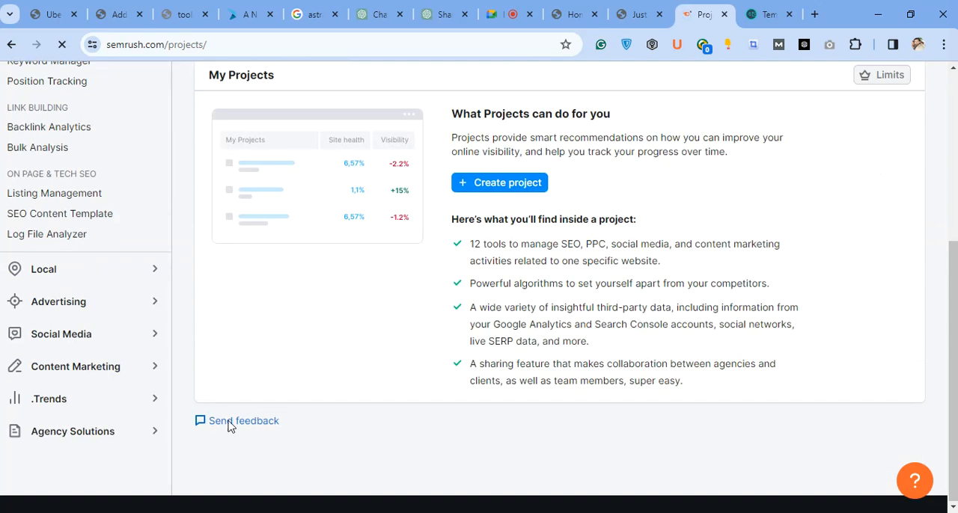
scroll(252, 245, "up", 4)
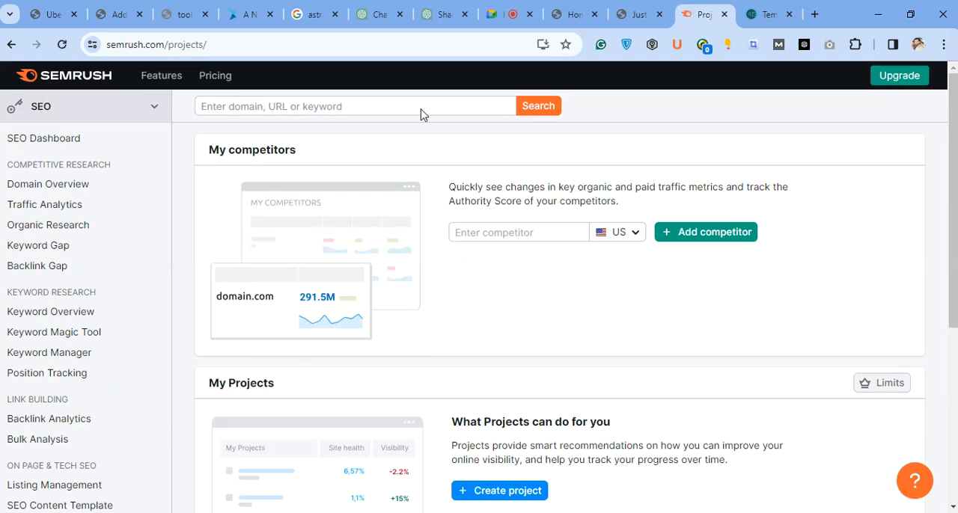
Open a new incognito window and load semrush.com in it.
key("ctrl+shift+n")
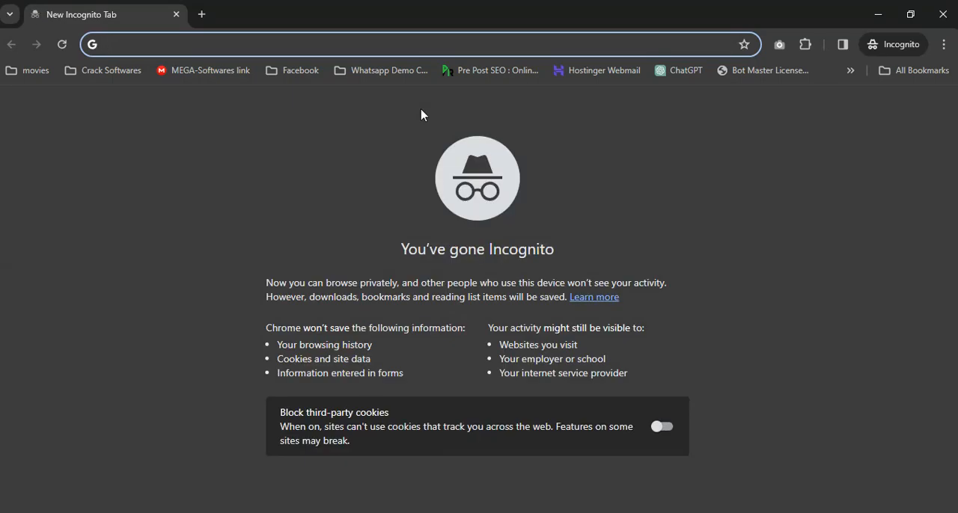
type("semrush.com/projects/")
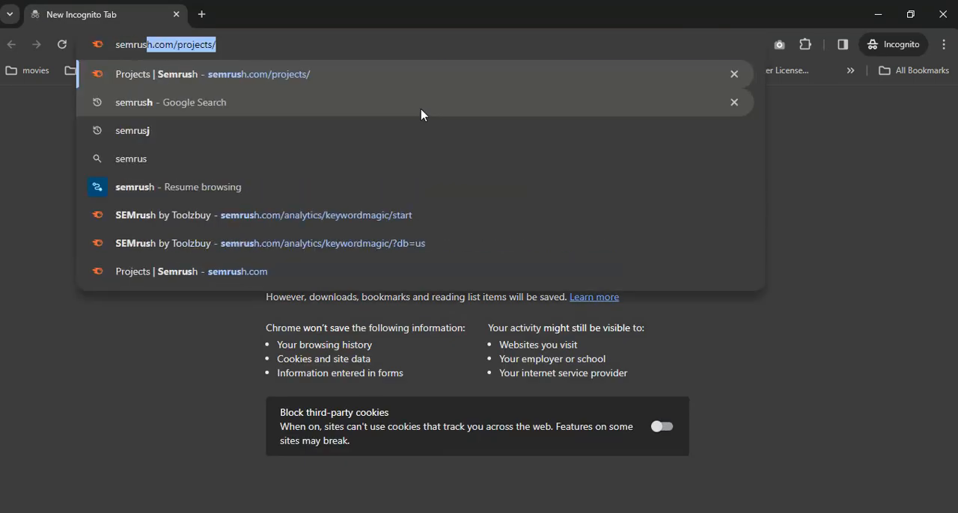
key("Return")
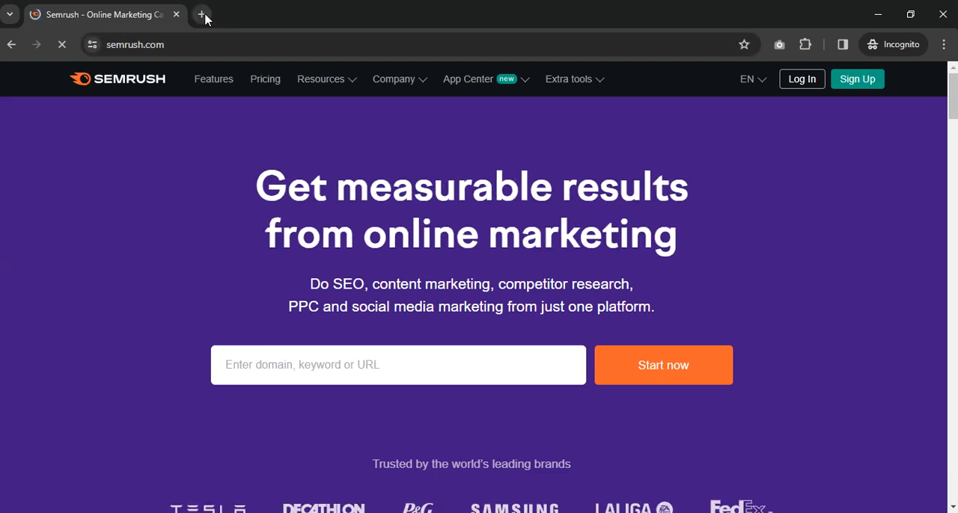
Search for "tempmail" in a second incognito tab, open the Temp Mail website and bring its inbox into view.
left_click(201, 14)
left_click(205, 45)
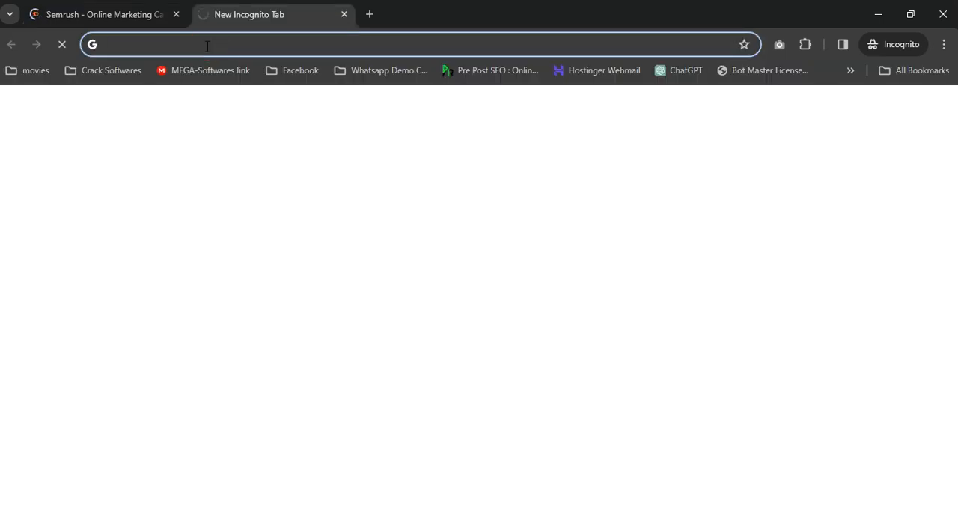
type("tem")
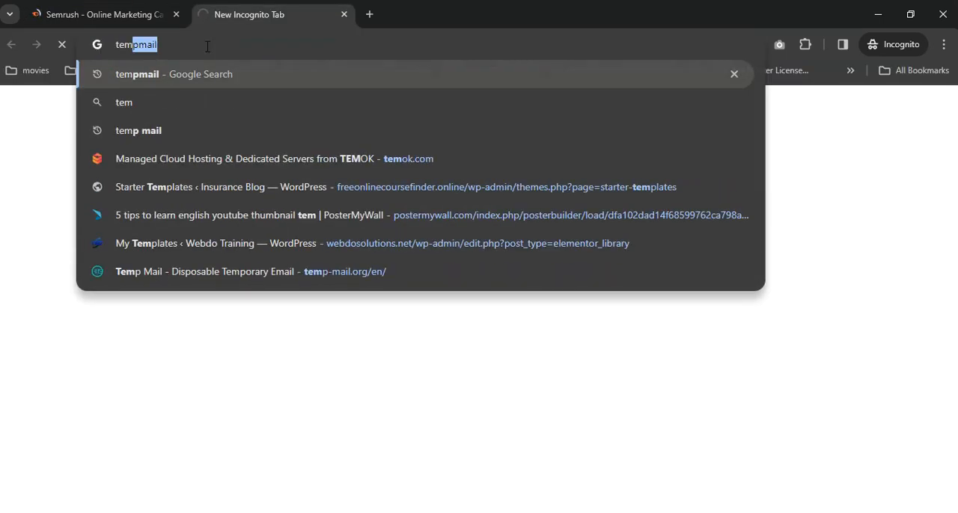
type("pmail")
key("Return")
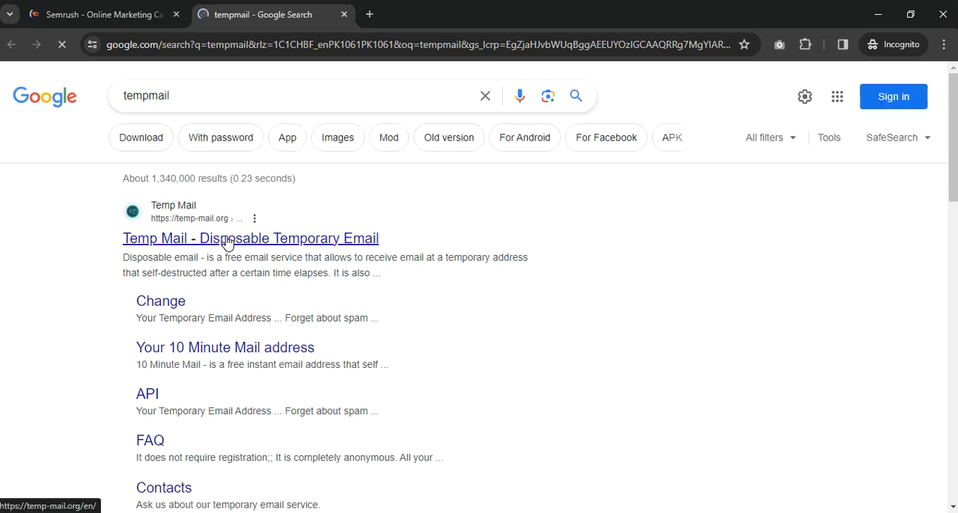
left_click(228, 239)
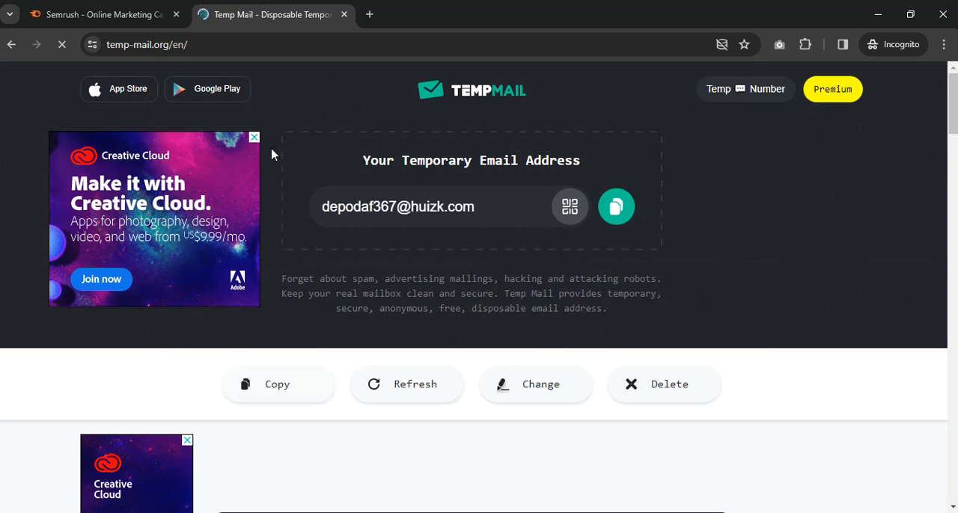
scroll(305, 147, "down", 4)
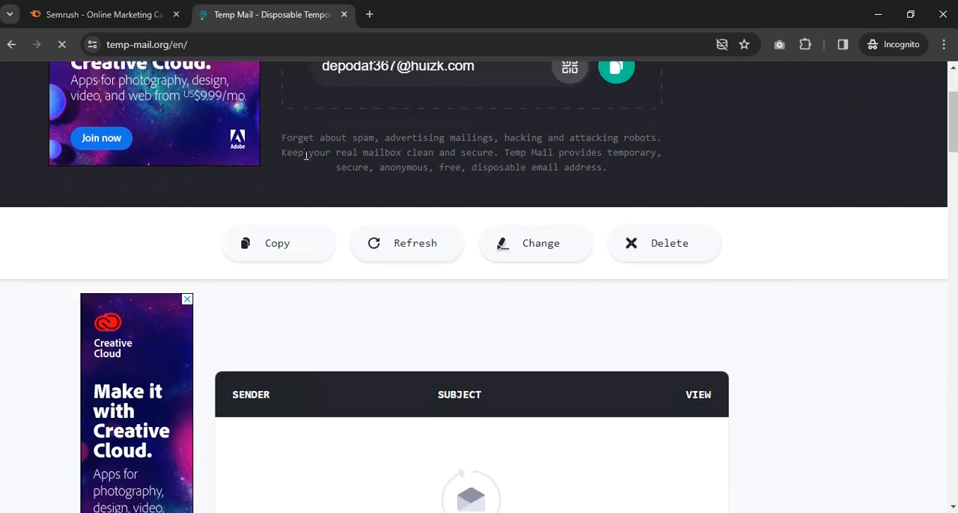
Bring the generated temporary email address into view on the Temp Mail page and copy it.
scroll(297, 167, "up", 4)
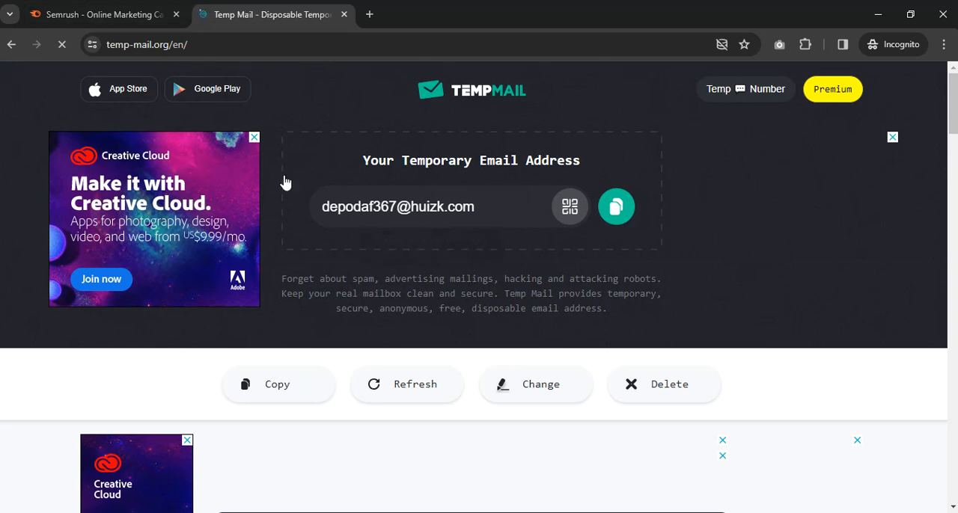
scroll(365, 208, "down", 4)
scroll(365, 208, "up", 4)
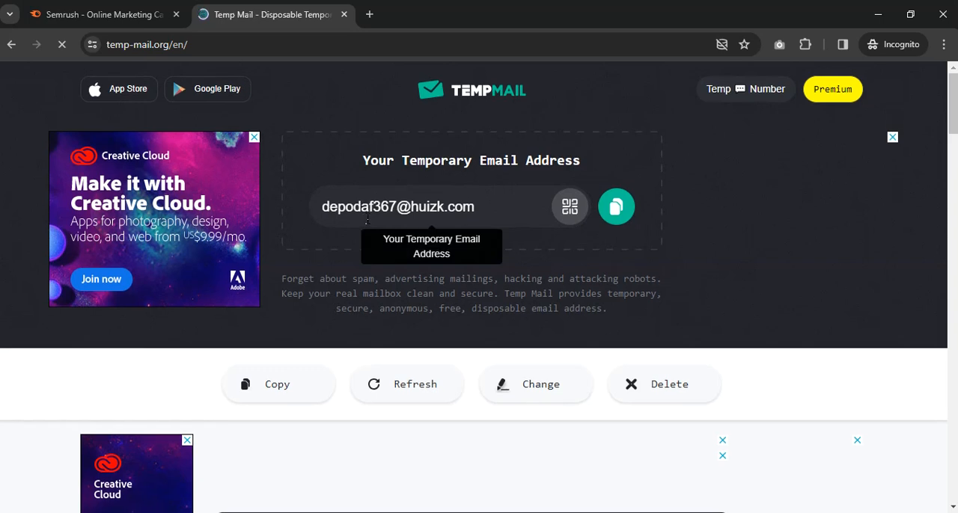
scroll(367, 219, "down", 1)
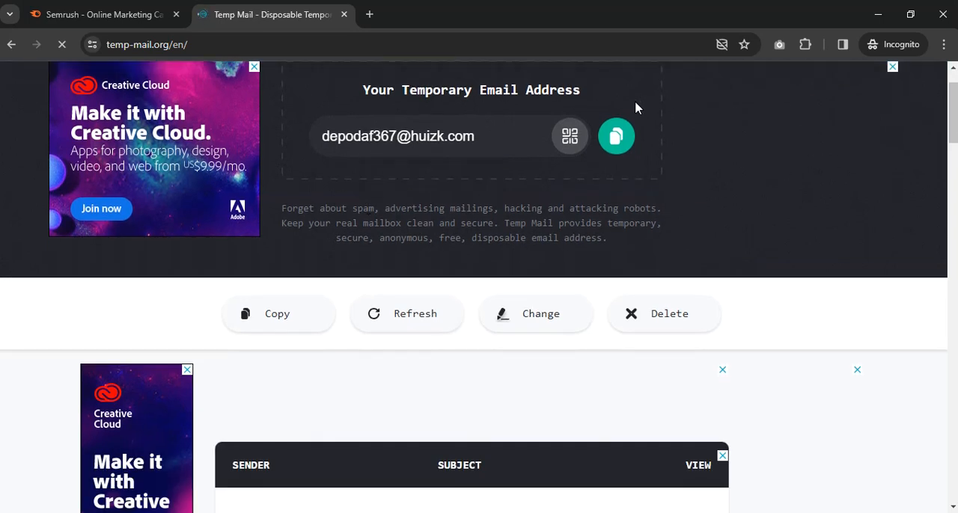
scroll(638, 138, "up", 1)
scroll(634, 196, "down", 1)
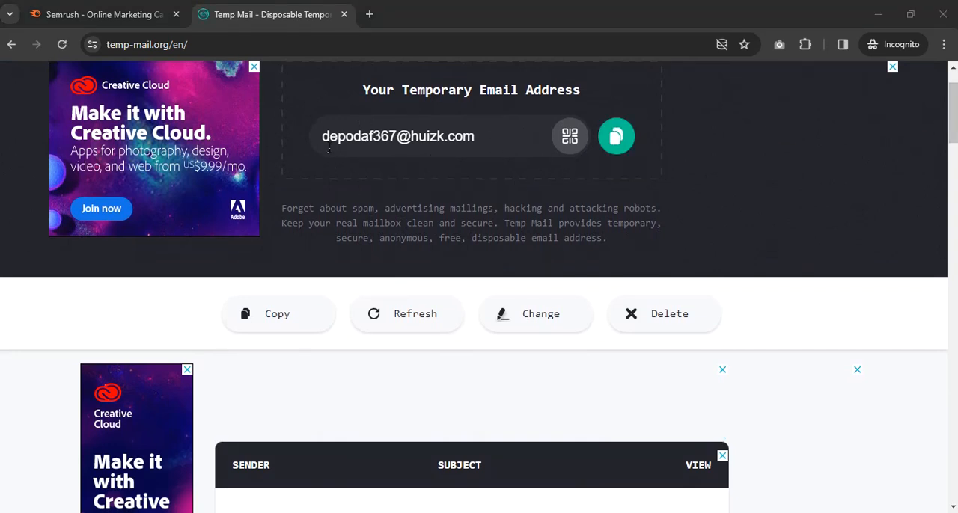
left_click(616, 137)
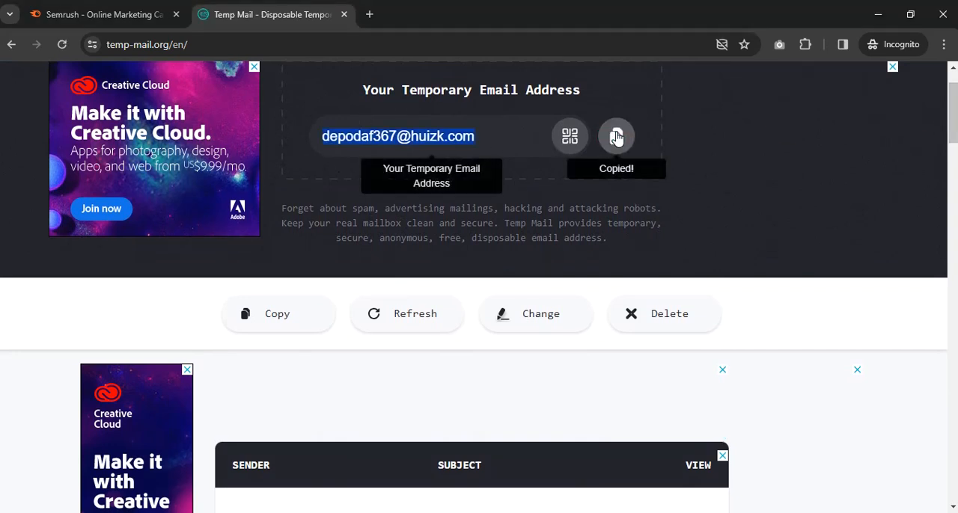
Open Semrush's sign-up form, paste the temporary email address, enter an account password and submit the new account.
left_click(107, 22)
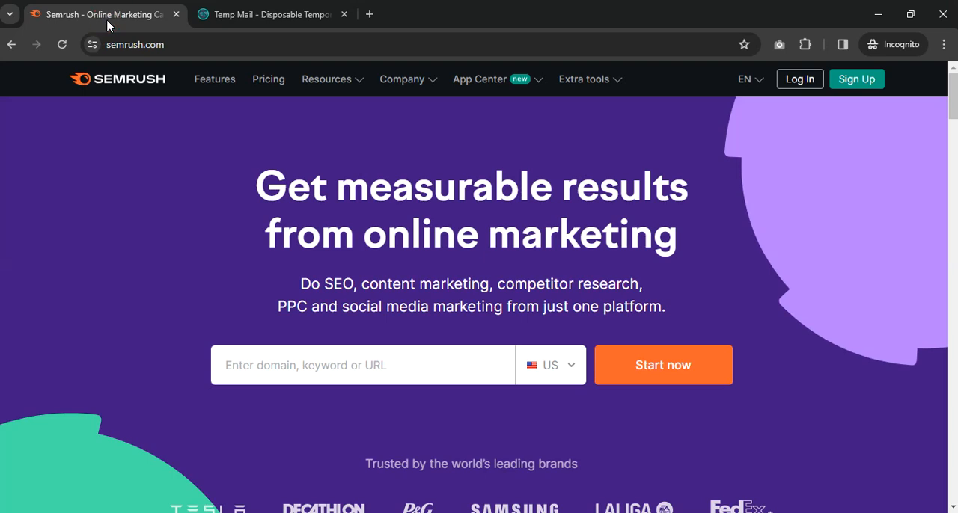
left_click(855, 80)
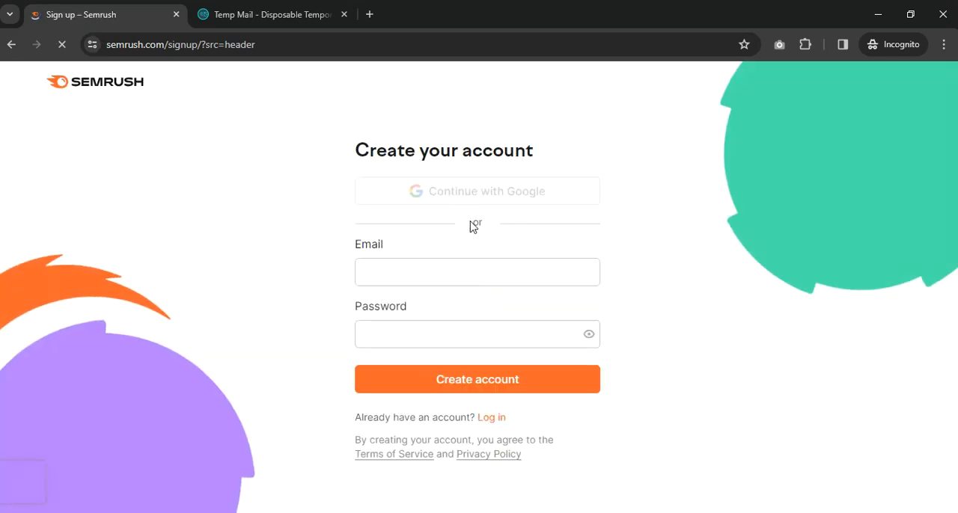
left_click(466, 263)
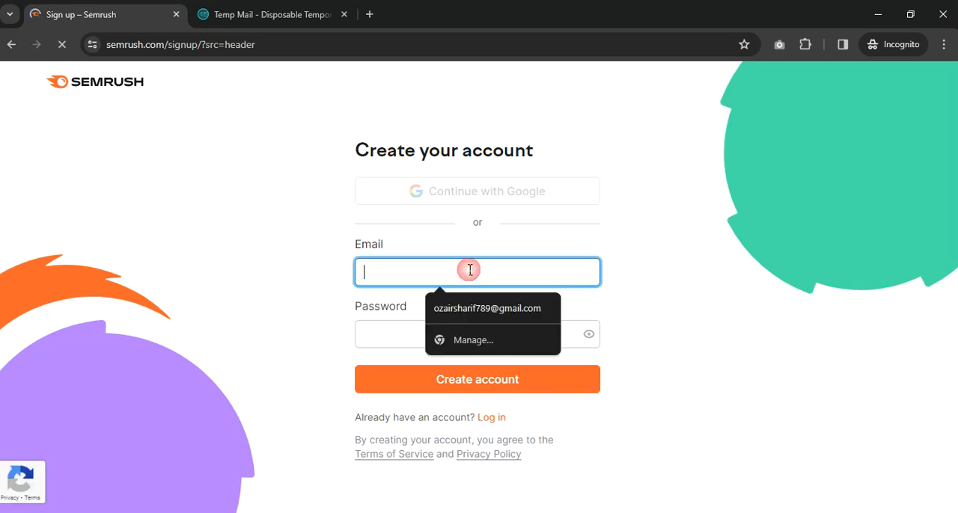
key("ctrl+v")
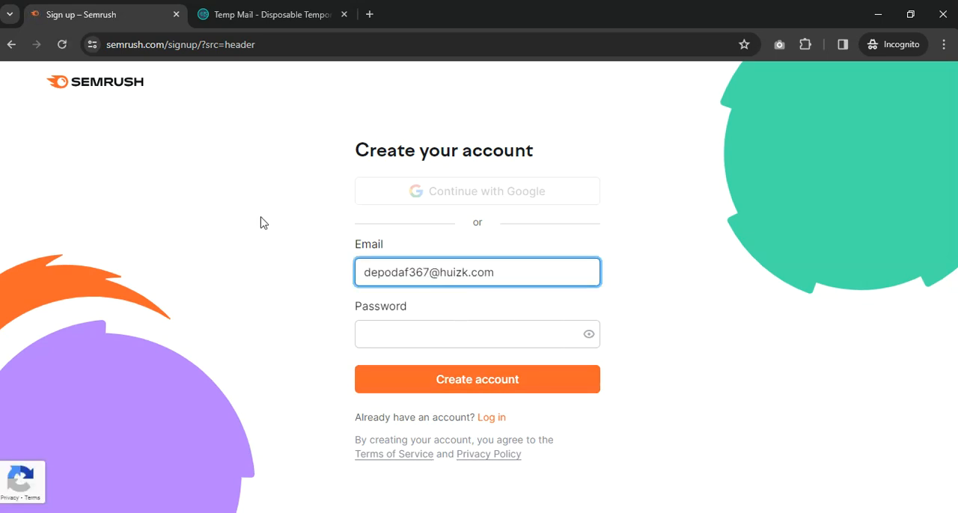
left_click(452, 336)
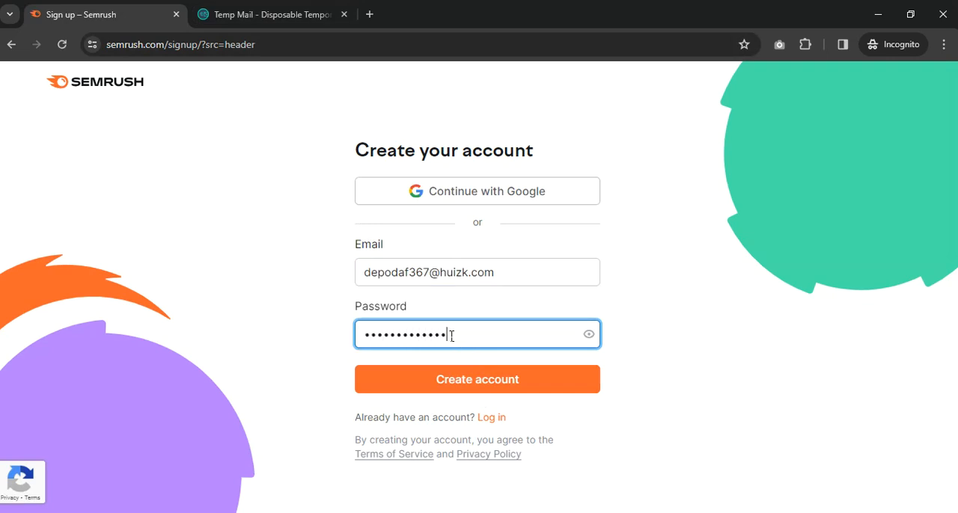
left_click(483, 377)
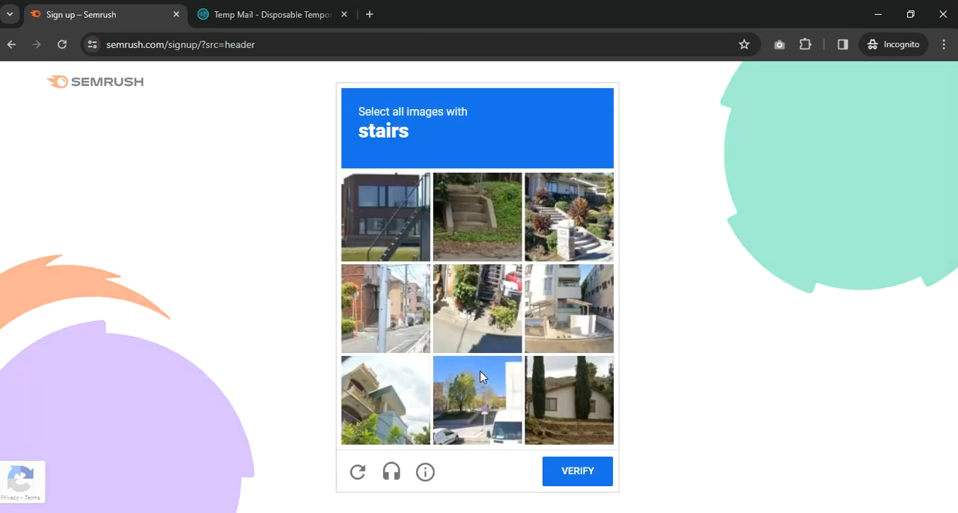
Try to pass the image challenge by selecting pictures with stairs and submitting them for verification.
left_click(391, 208)
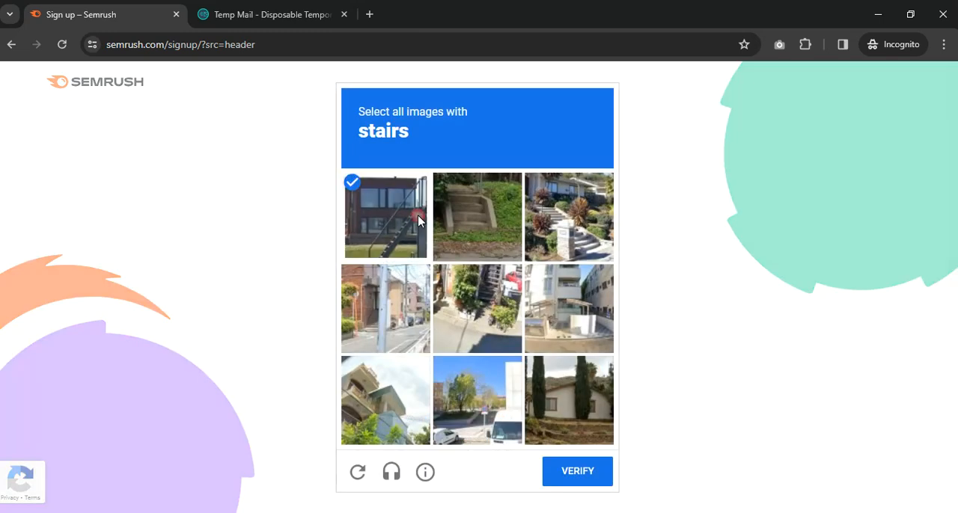
left_click(591, 220)
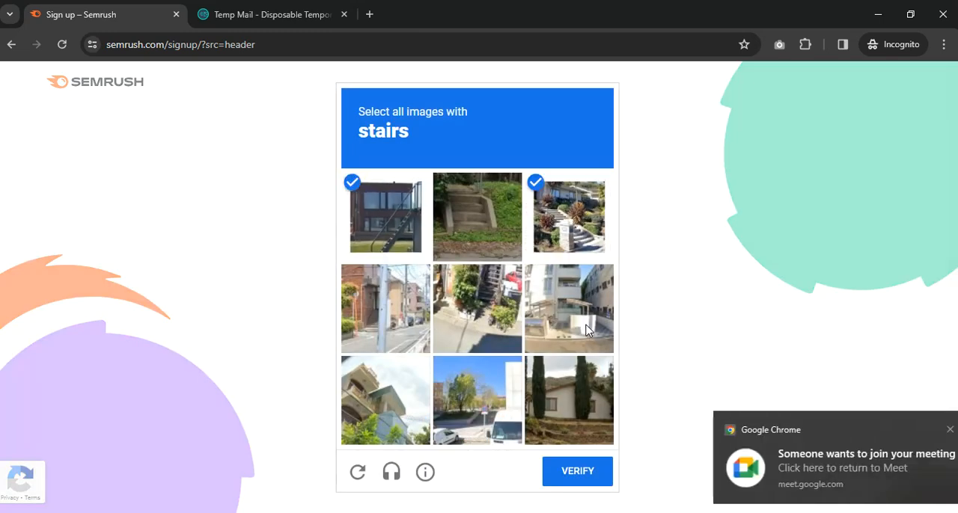
left_click(589, 329)
left_click(591, 472)
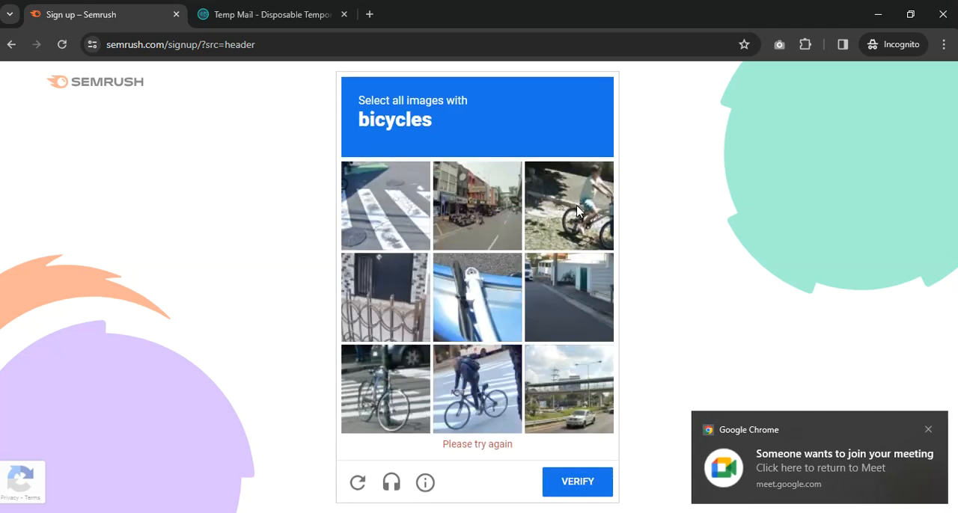
Select the pictures containing bicycles in the new image challenge and submit them for verification.
left_click(568, 216)
left_click(479, 395)
left_click(372, 399)
left_click(570, 473)
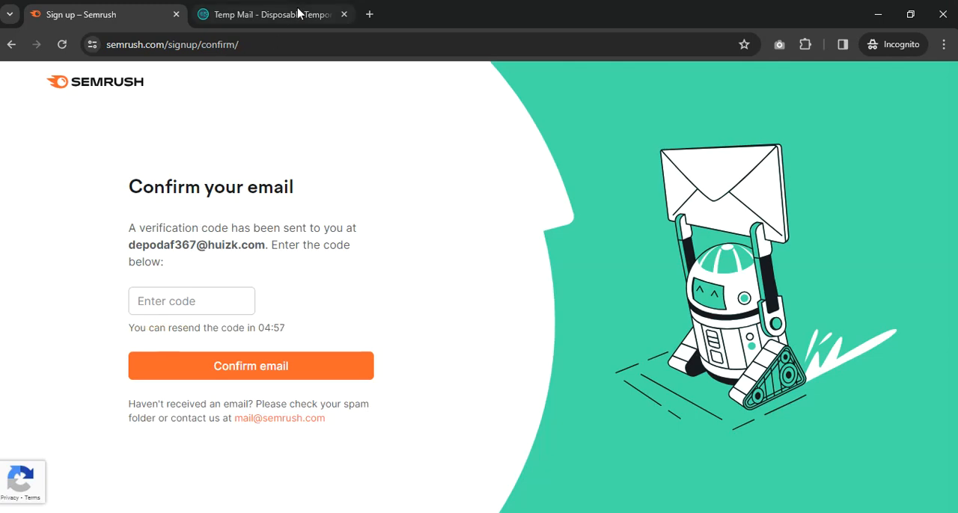
Switch to the Temp Mail inbox, wait for the Semrush verification message and open it.
left_click(274, 13)
scroll(484, 237, "down", 4)
scroll(484, 238, "down", 2)
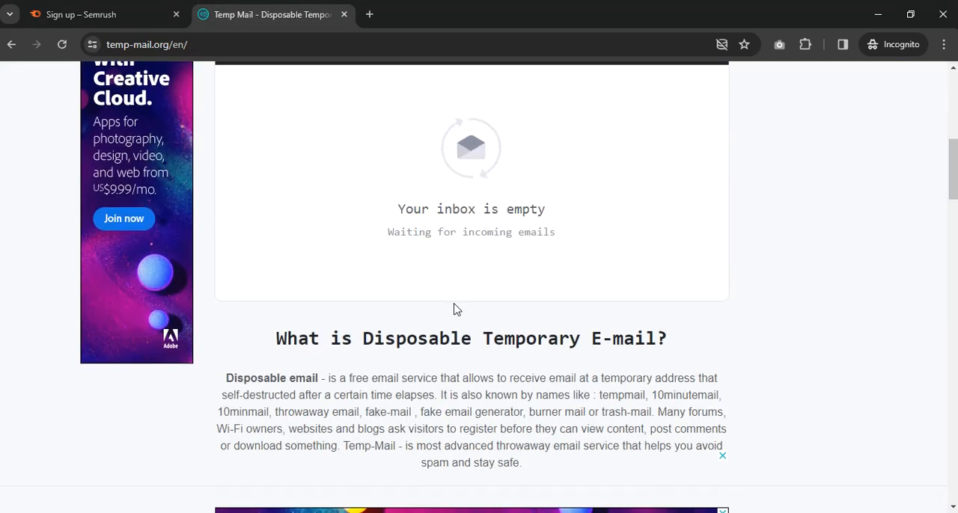
scroll(458, 302, "up", 2)
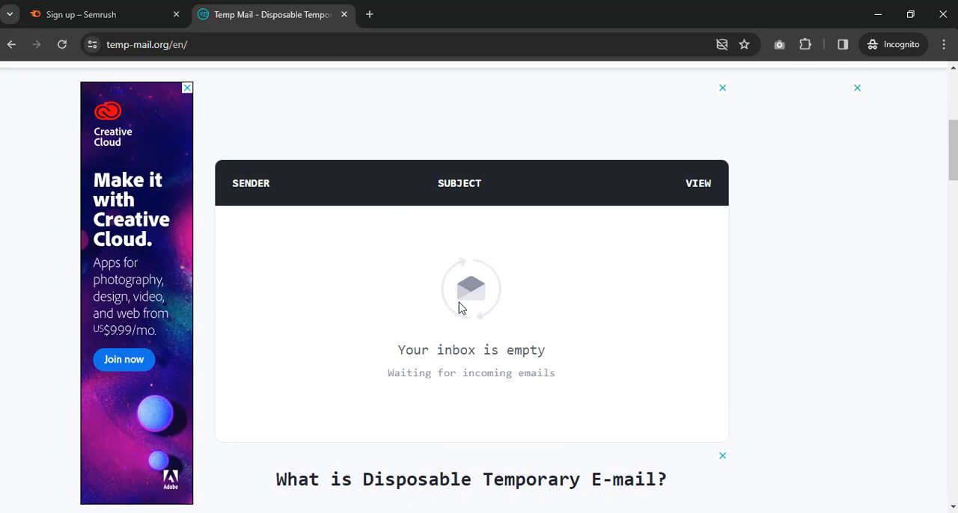
scroll(458, 303, "up", 5)
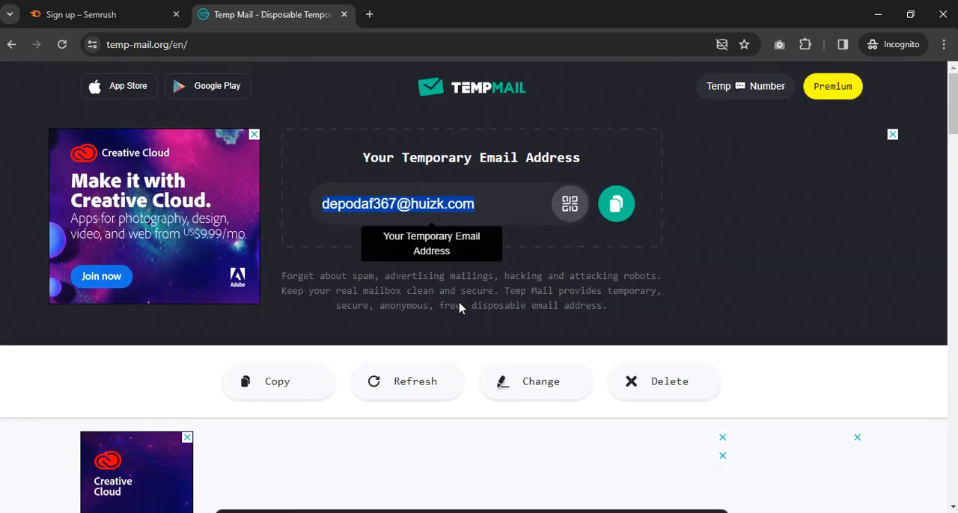
scroll(459, 303, "down", 5)
left_click(383, 239)
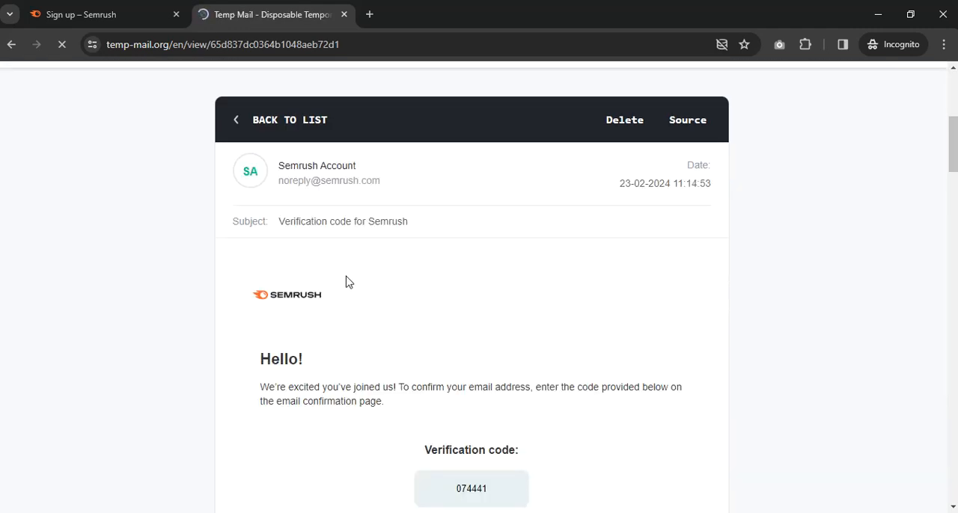
Find the verification code in the body of the Semrush message and copy it.
scroll(437, 324, "down", 1)
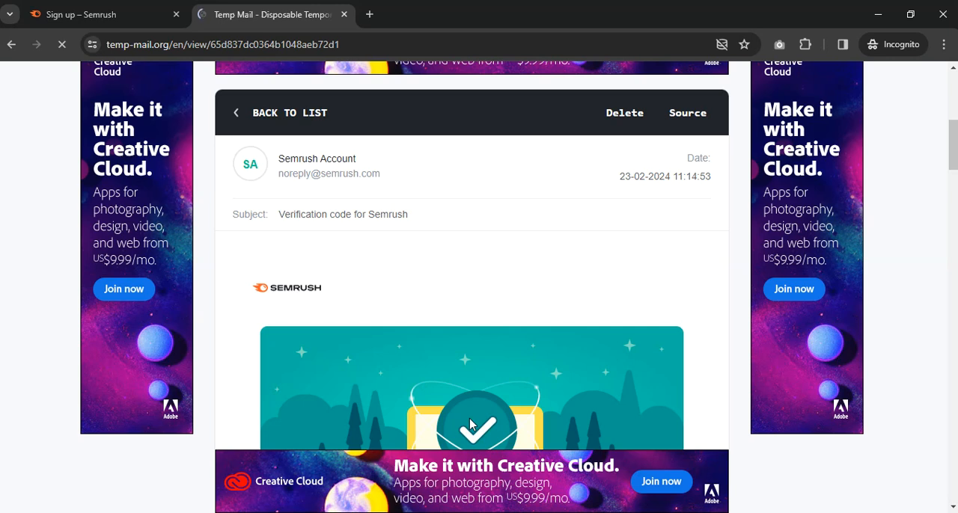
scroll(444, 246, "down", 5)
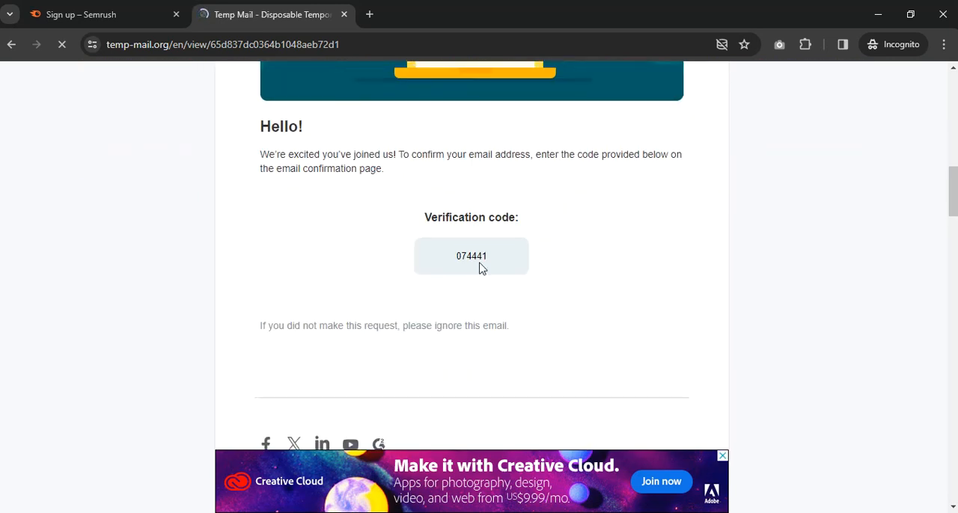
double_click(476, 259)
right_click(476, 258)
left_click(494, 270)
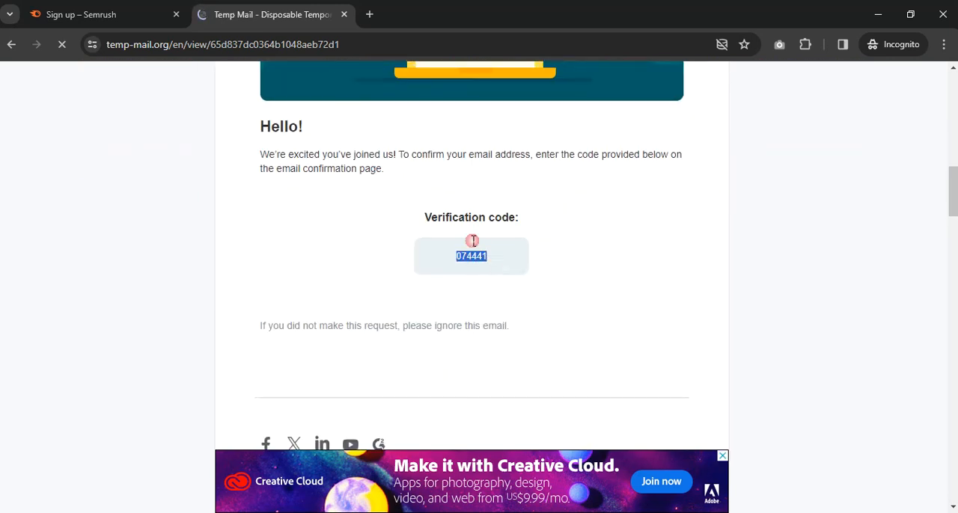
left_click(153, 11)
left_click(241, 300)
key("ctrl+v")
left_click(257, 368)
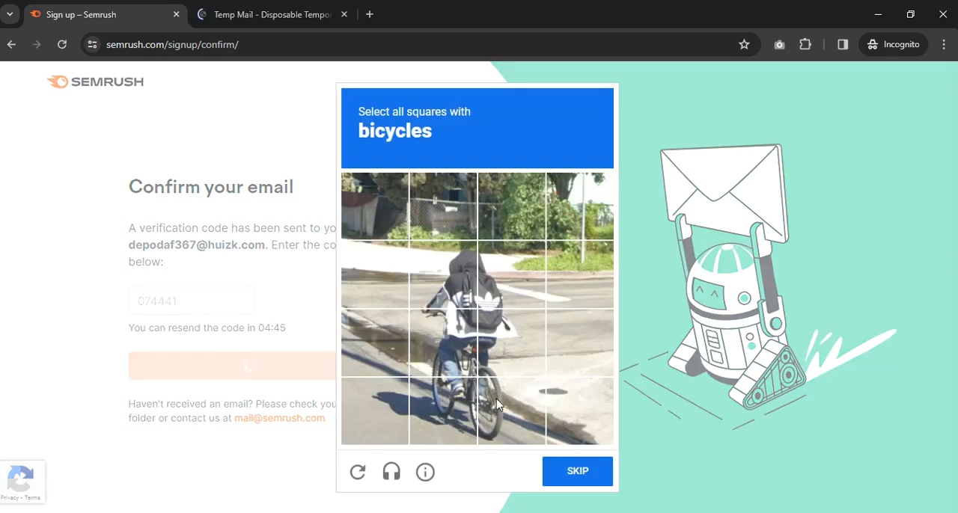
Select the squares covering the bicycle and rider in the image challenge and submit them for verification.
left_click(480, 394)
left_click(445, 396)
left_click(448, 349)
left_click(483, 341)
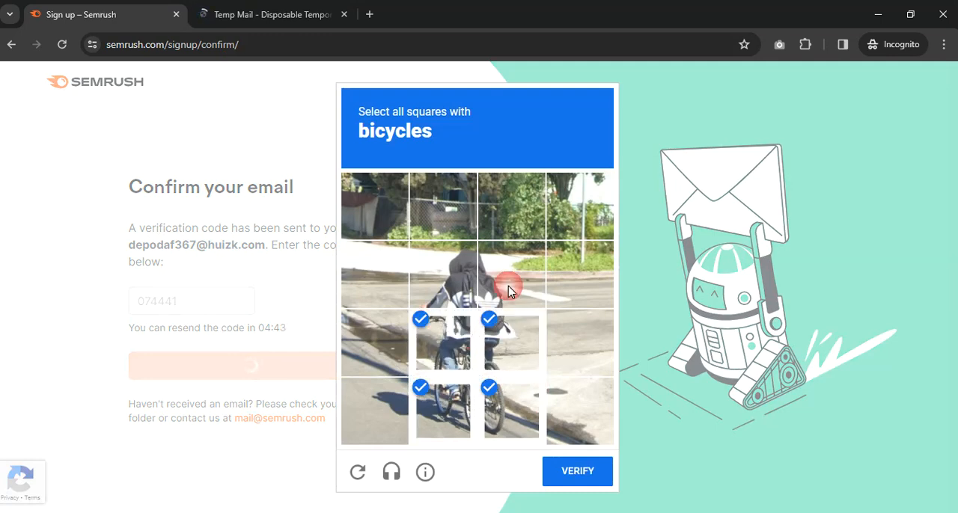
left_click(462, 293)
left_click(496, 287)
left_click(569, 470)
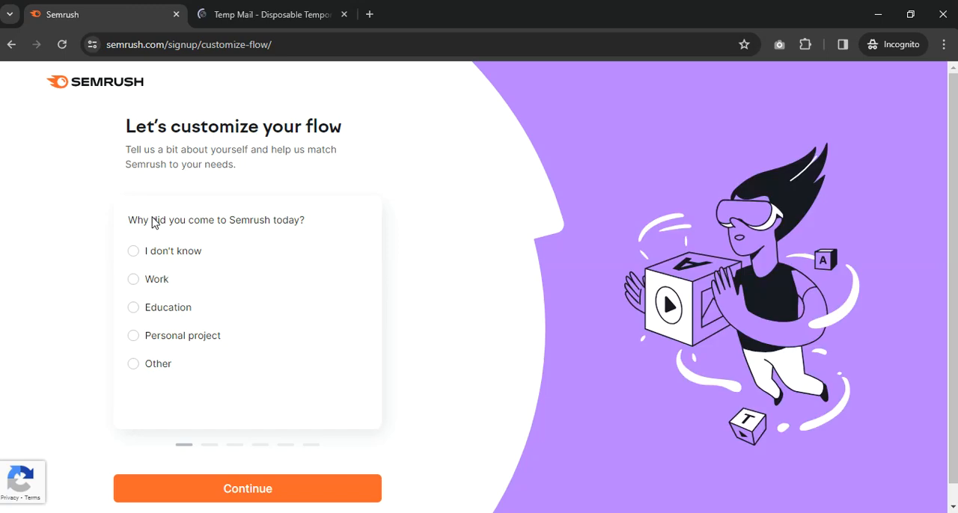
Answer the first onboarding questions with Other as the reason and "I've performed a wide range of them" as the marketing experience.
left_click(138, 363)
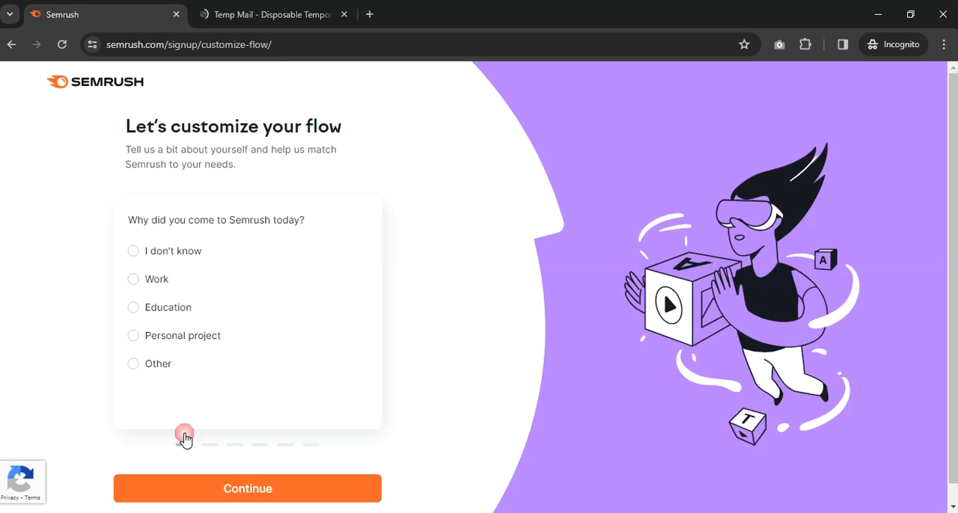
left_click(237, 491)
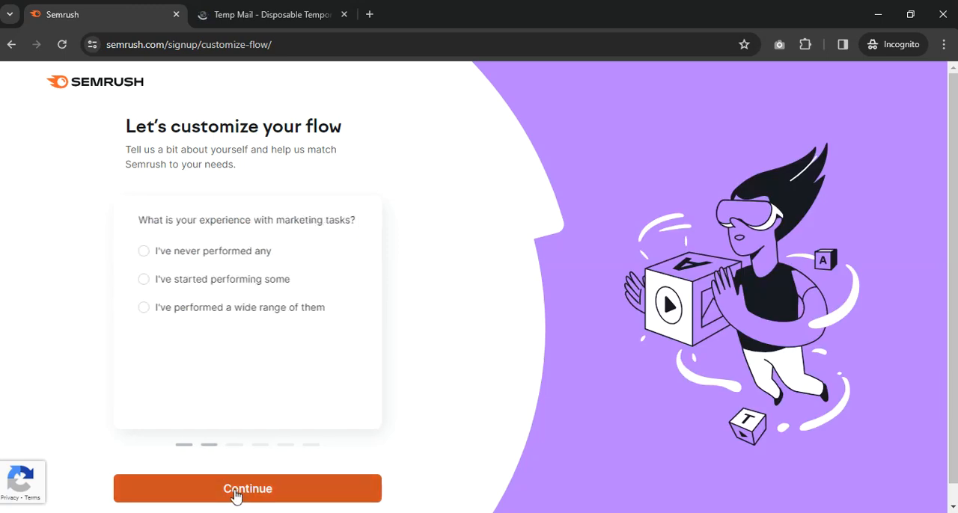
left_click(162, 310)
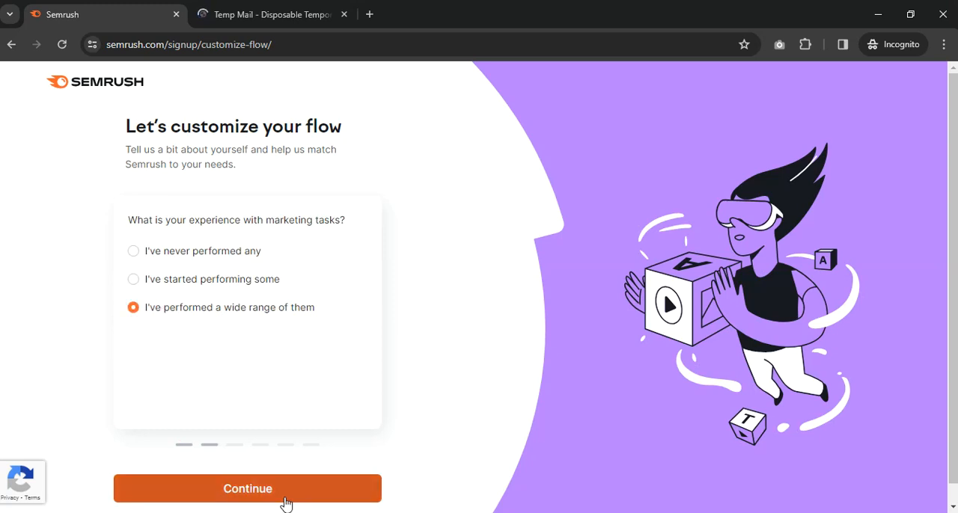
left_click(284, 498)
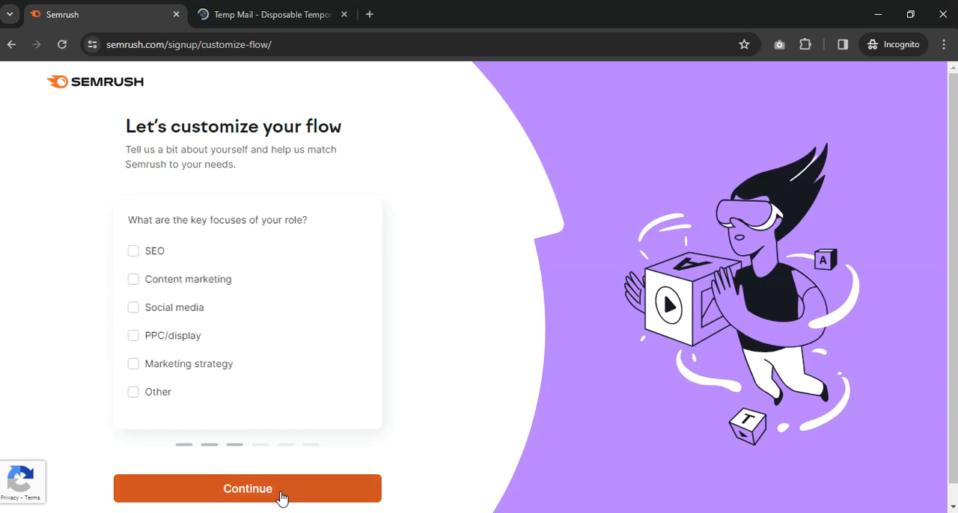
Choose Other as the key focus of the role and continue through the remaining onboarding questions to the Semrush projects page.
left_click(159, 398)
left_click(276, 492)
left_click(266, 492)
left_click(133, 392)
left_click(266, 498)
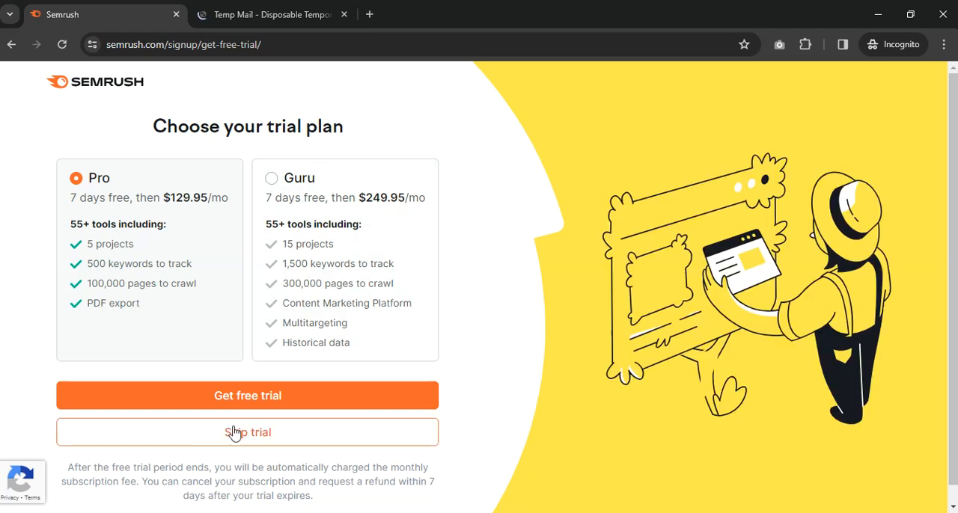
left_click(247, 433)
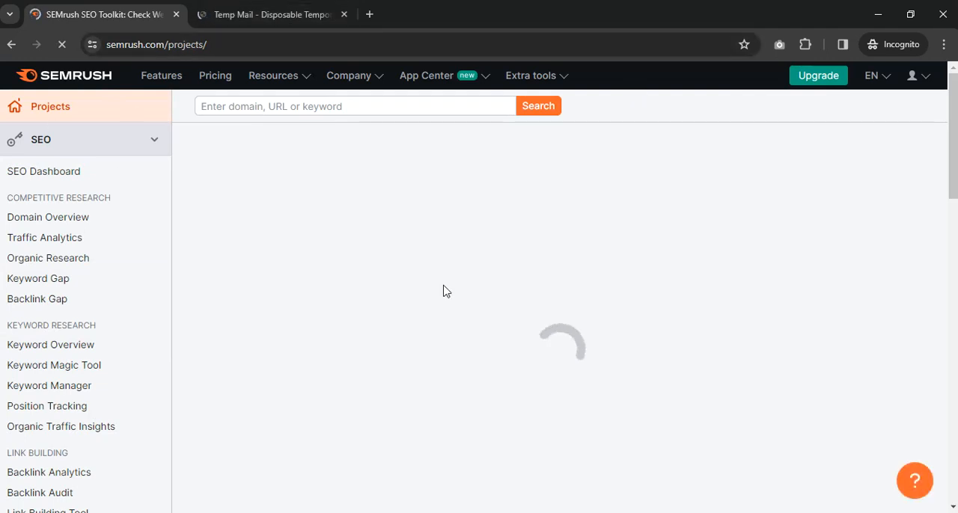
Open Temp Mail's page for changing the email address, then return to the Semrush projects page.
left_click(300, 25)
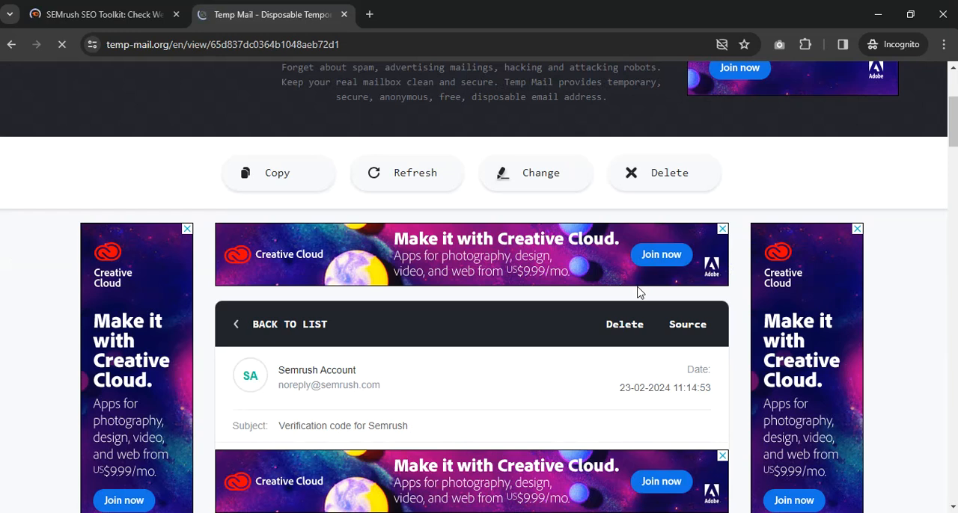
scroll(556, 207, "up", 3)
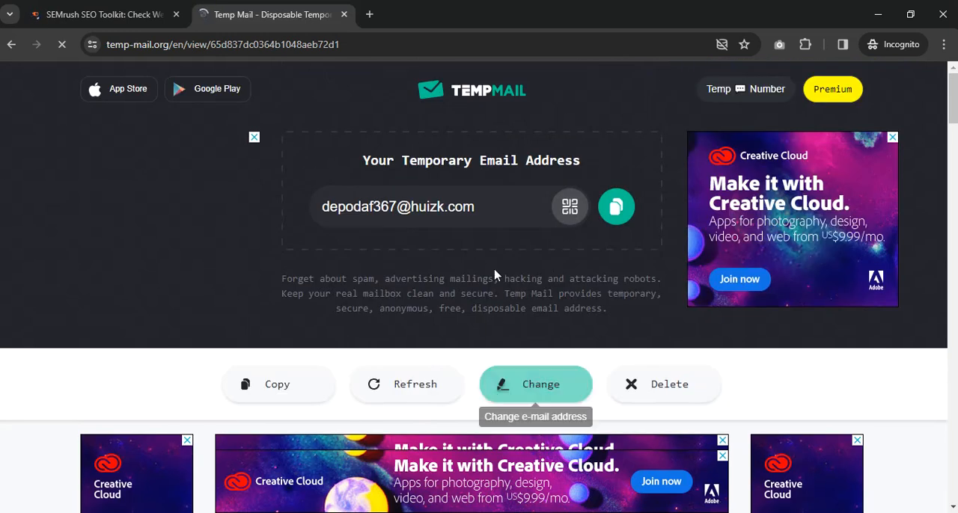
left_click(526, 387)
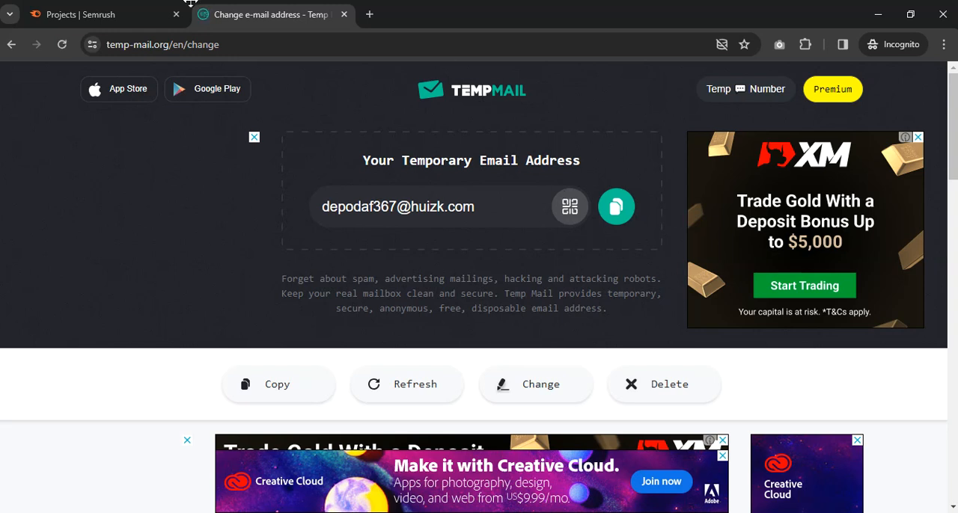
left_click(122, 11)
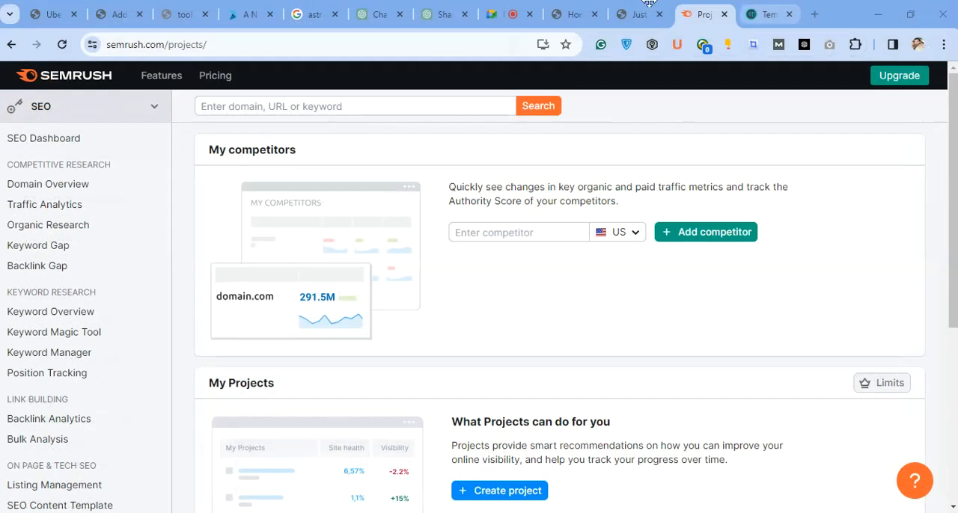
Switch to Microsoft Edge, search for "toolzbuy login" and open the Toolzbuy website, closing the leftover search results tab.
left_click(628, 14)
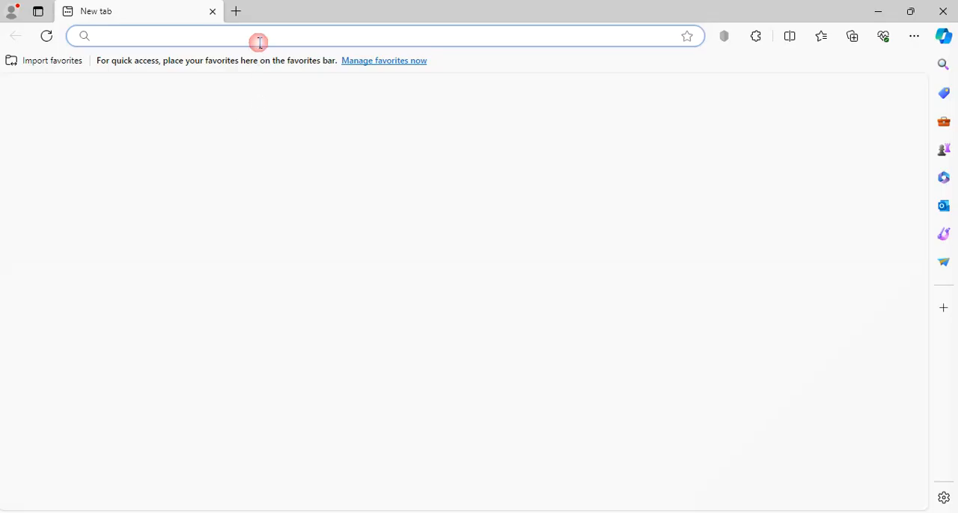
left_click(258, 43)
type("toolzbuy login")
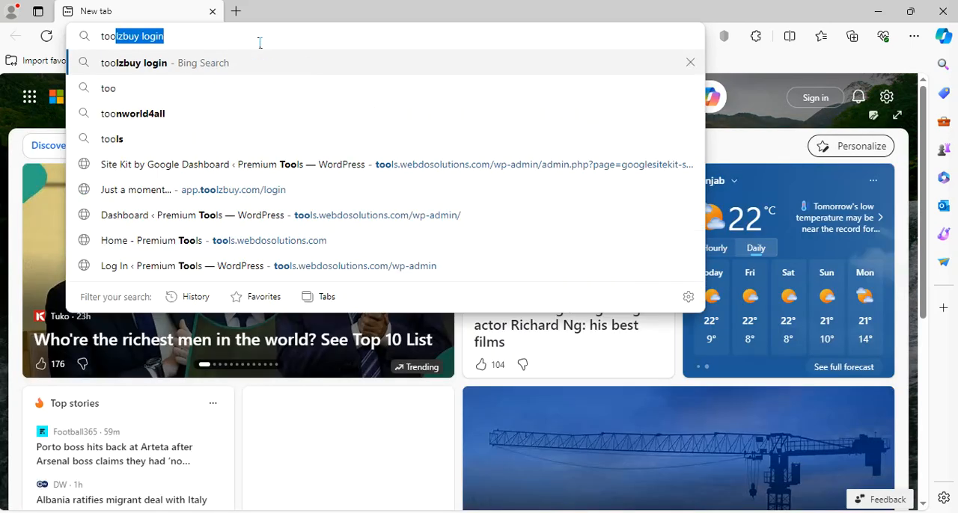
key("Return")
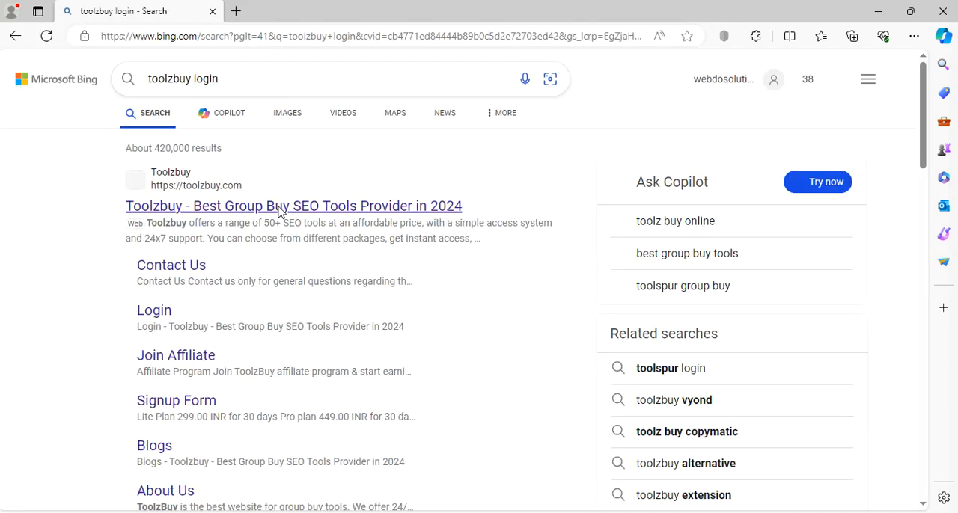
left_click(227, 217)
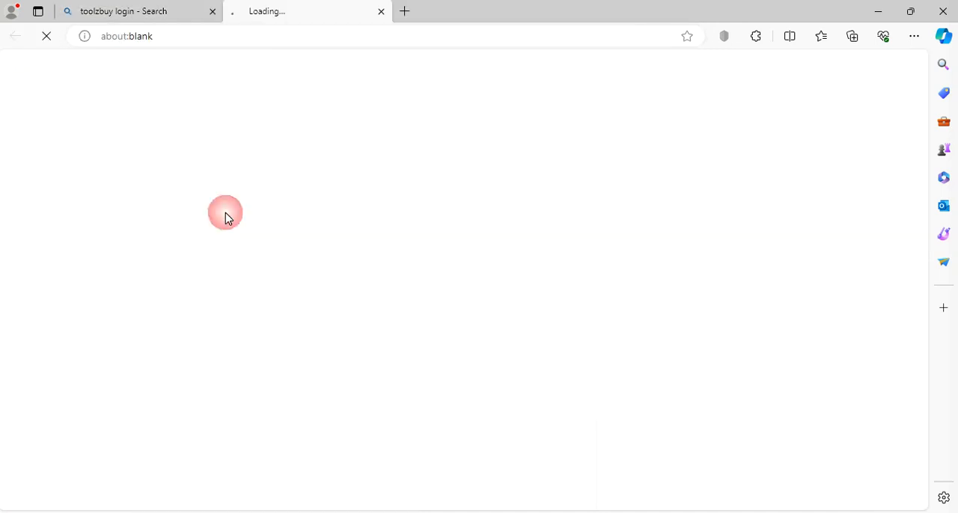
left_click(213, 11)
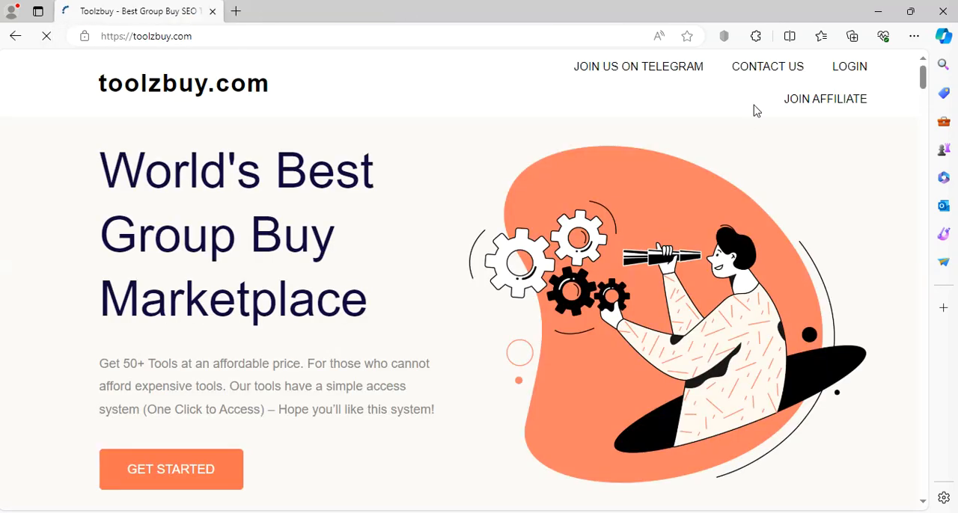
Try to reach the Toolzbuy login page and check the computer's Wi-Fi connection.
left_click(741, 86)
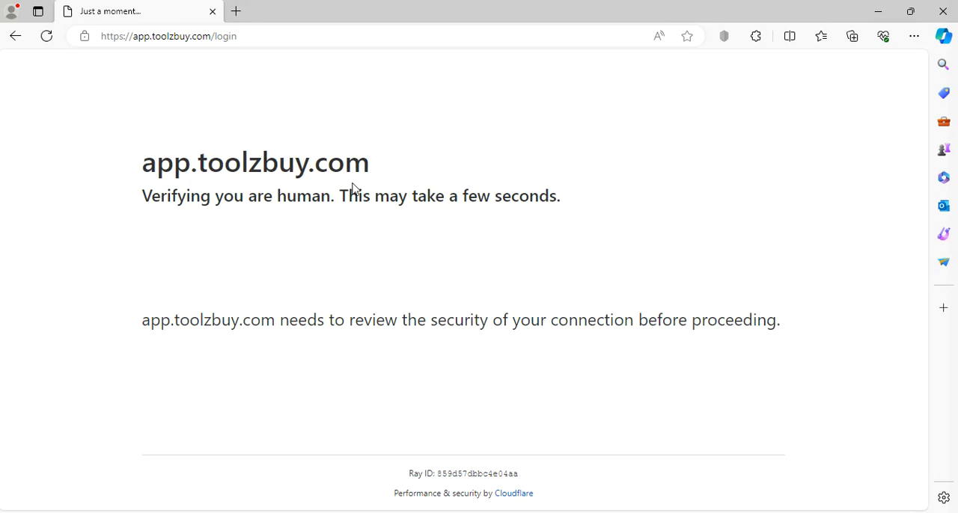
left_click_drag(342, 197, 573, 222)
left_click(656, 252)
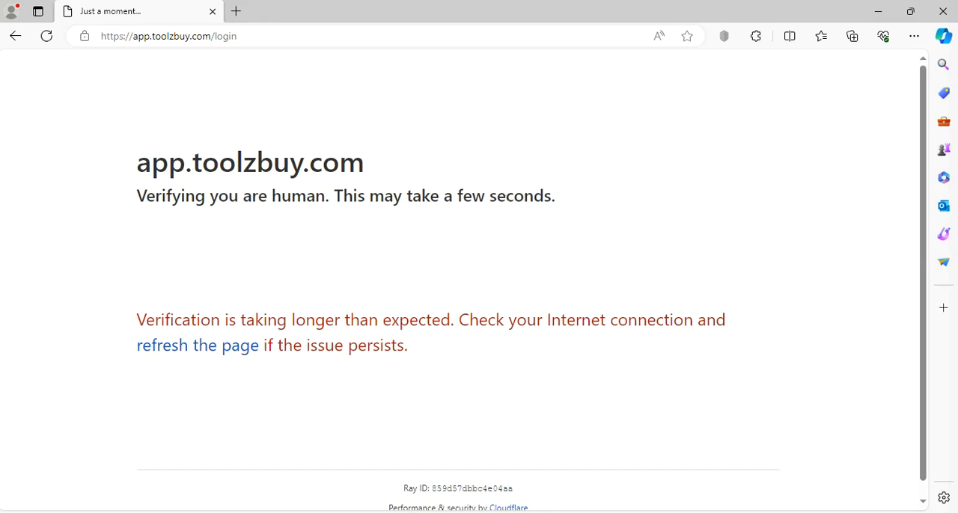
left_click(880, 512)
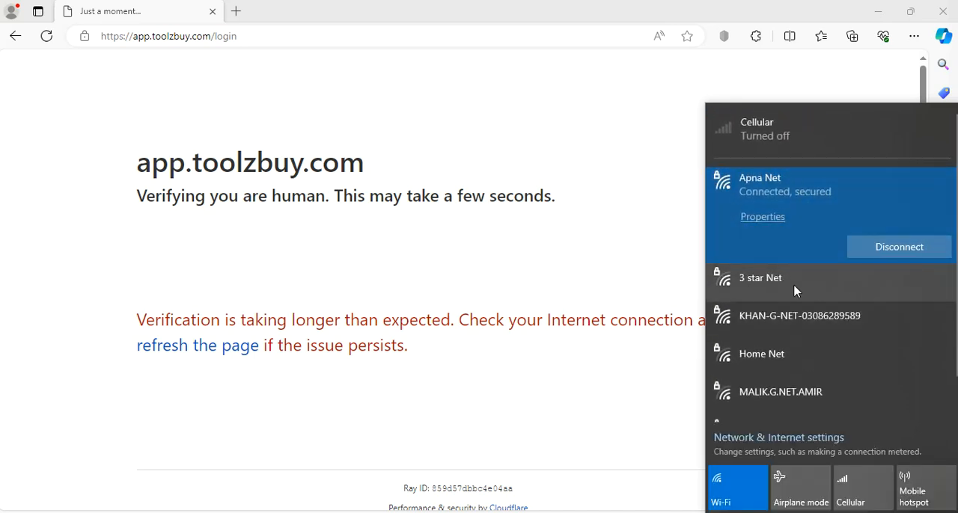
left_click(651, 261)
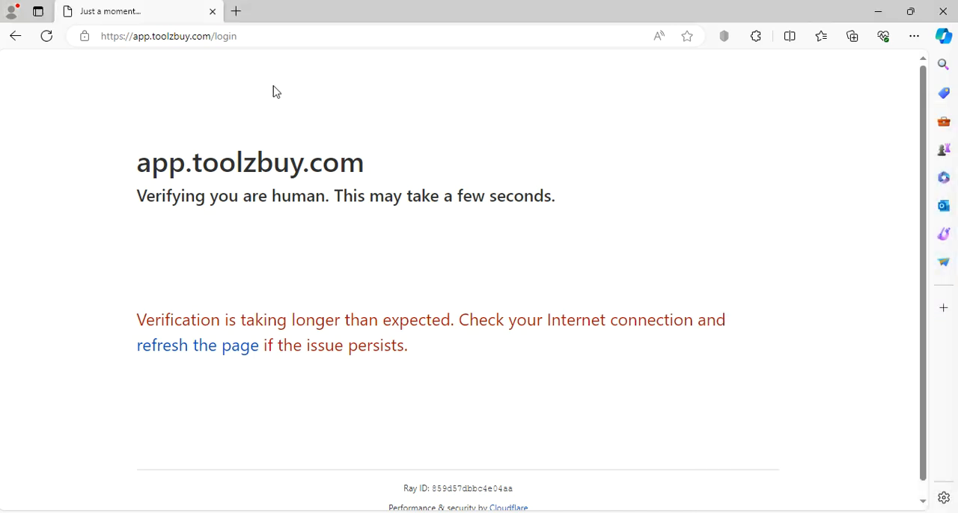
Close Microsoft Edge and the app.toolzbuy.com verification page in Chrome.
left_click(951, 11)
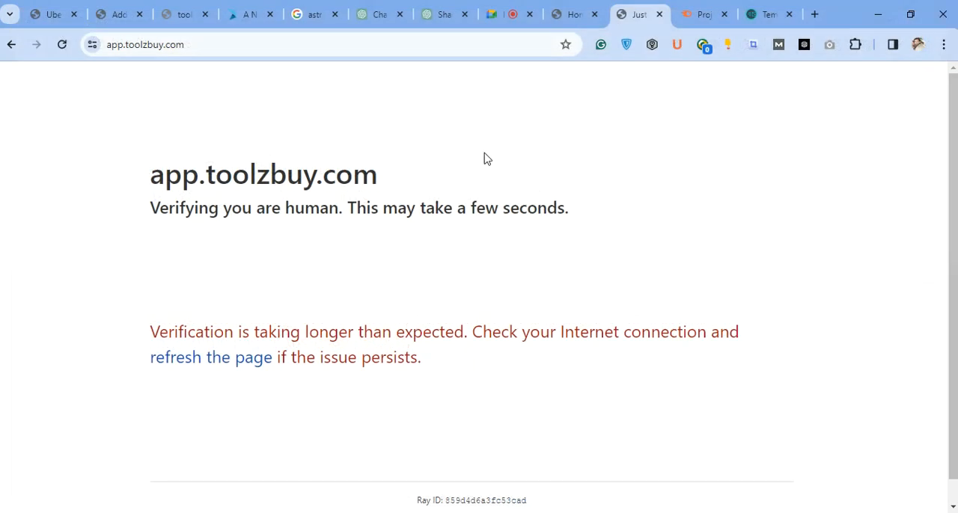
left_click(659, 14)
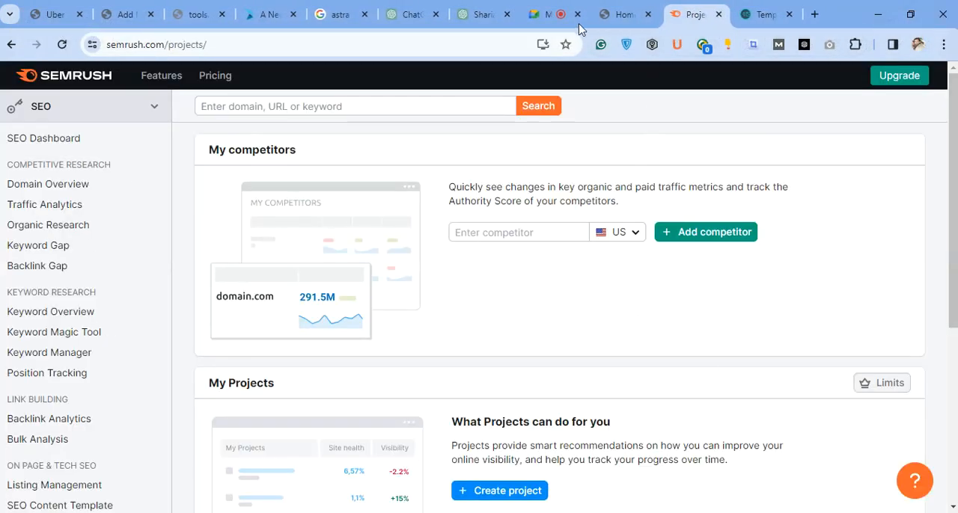
Return to the Google Meet call, admit the people waiting to join and dismiss the raised-hand notification.
left_click(536, 18)
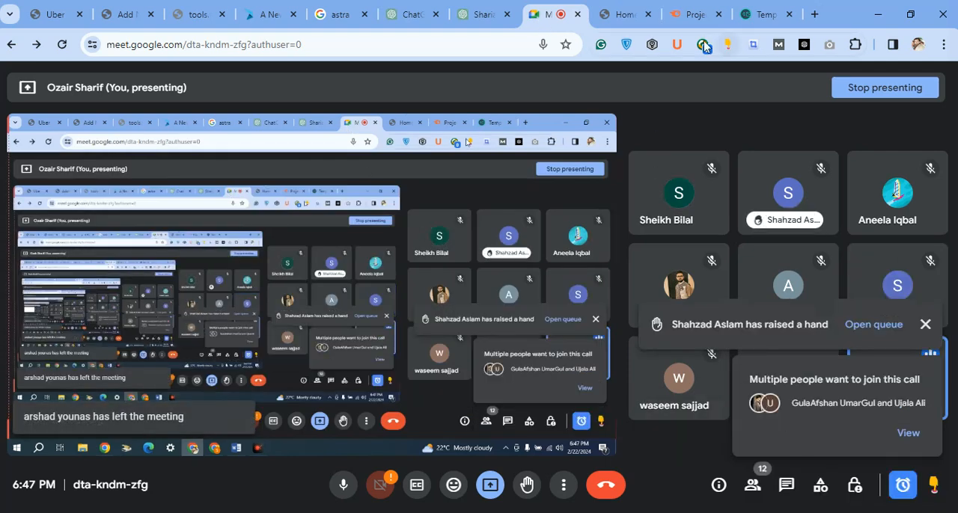
left_click(862, 434)
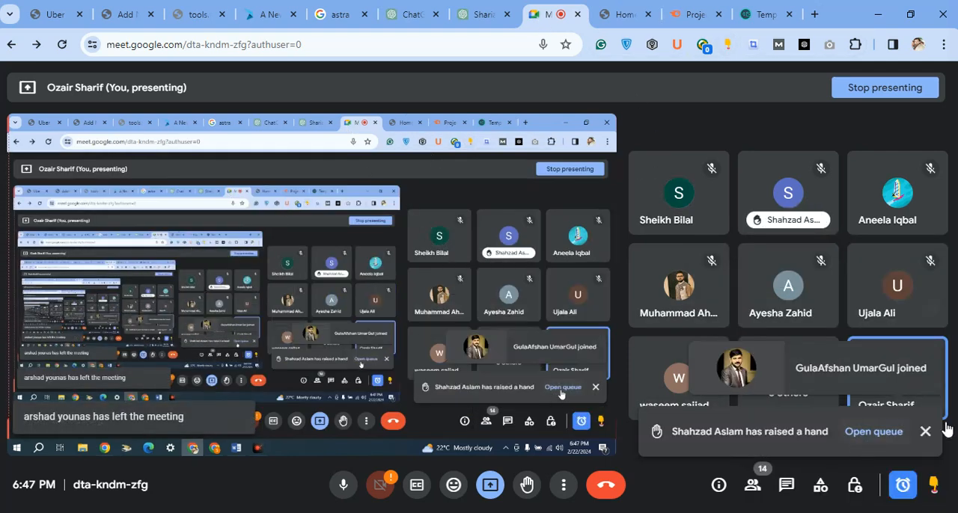
left_click(925, 431)
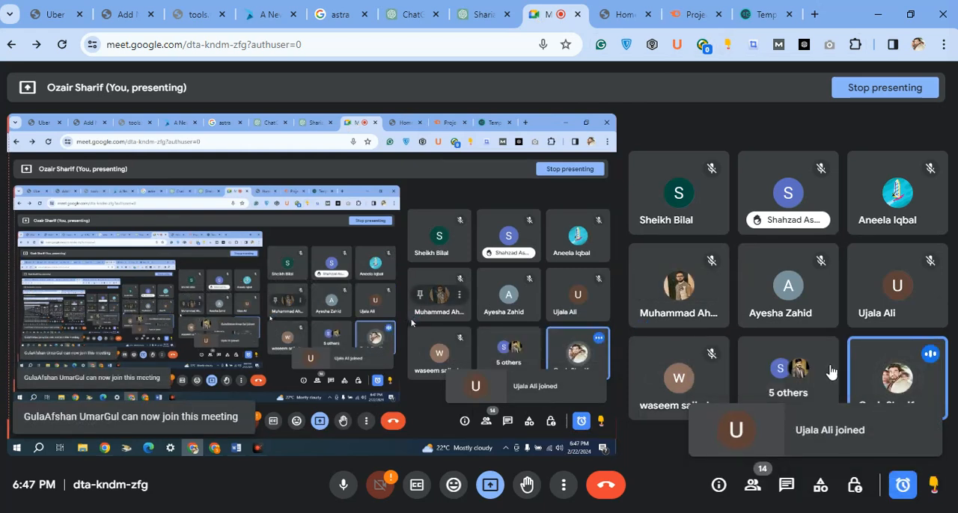
left_click(490, 486)
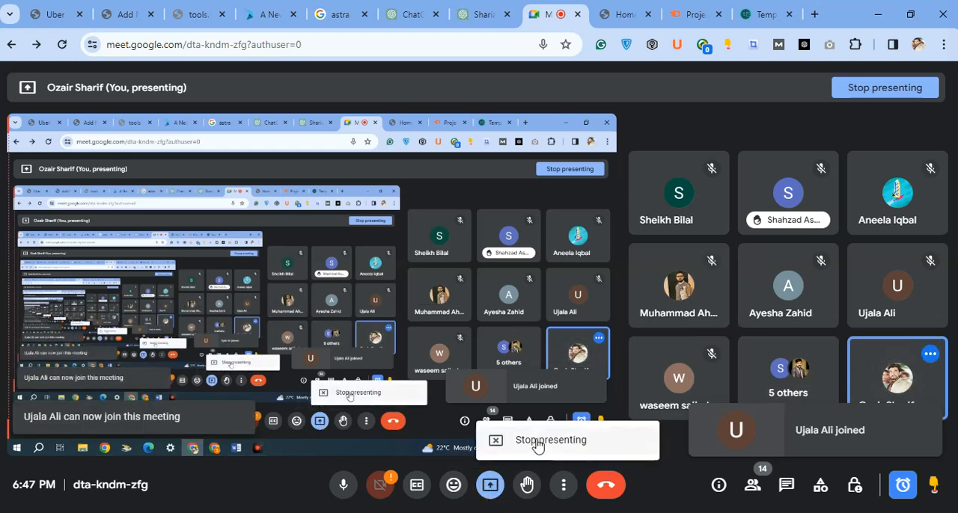
left_click(923, 434)
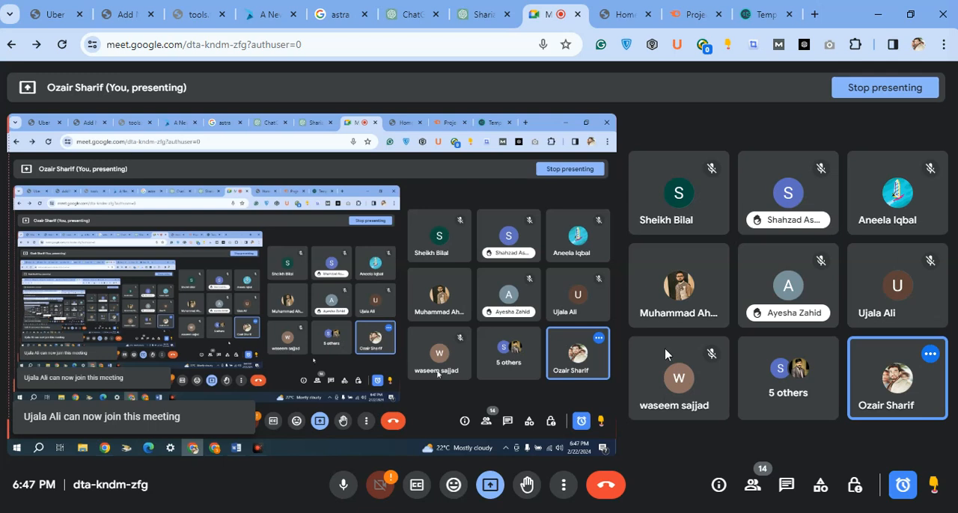
Check the meeting's in-call messages and return to the participant view.
left_click(787, 485)
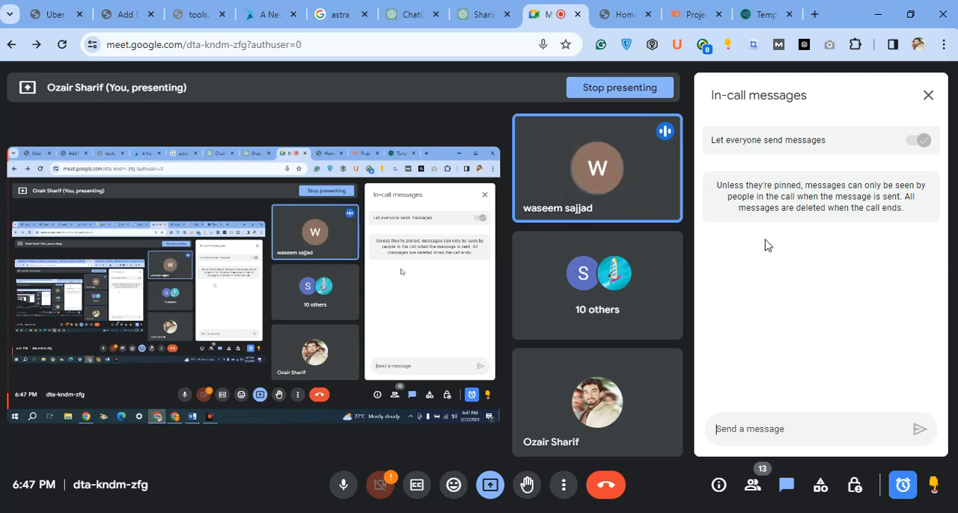
left_click(928, 95)
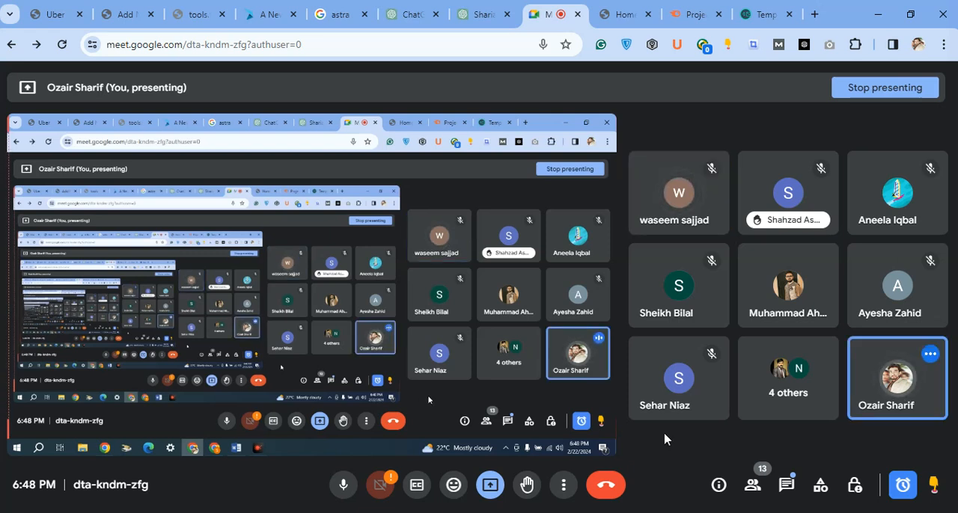
mouse_move(703, 349)
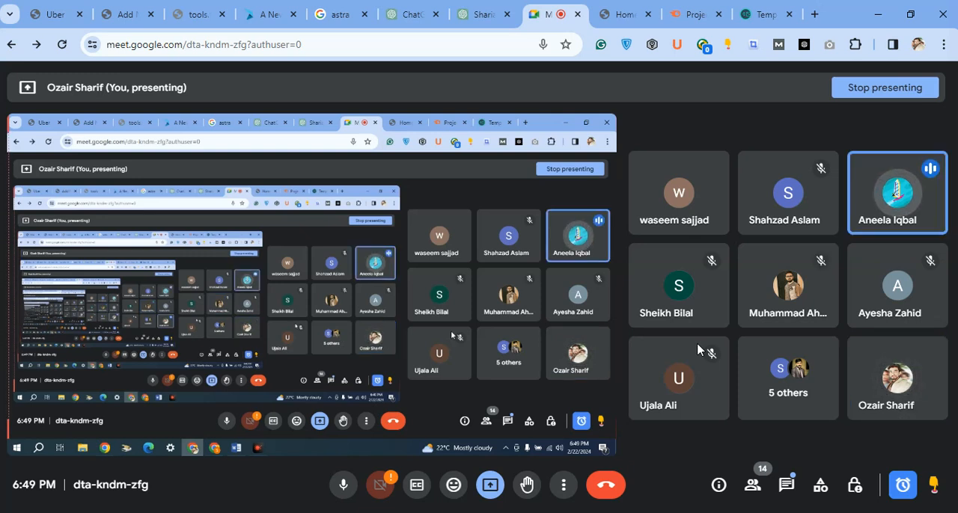
Open Google Drive in a new tab placed beside the Meet tab and open the KEYWORD SECLECTION spreadsheet.
left_click(812, 14)
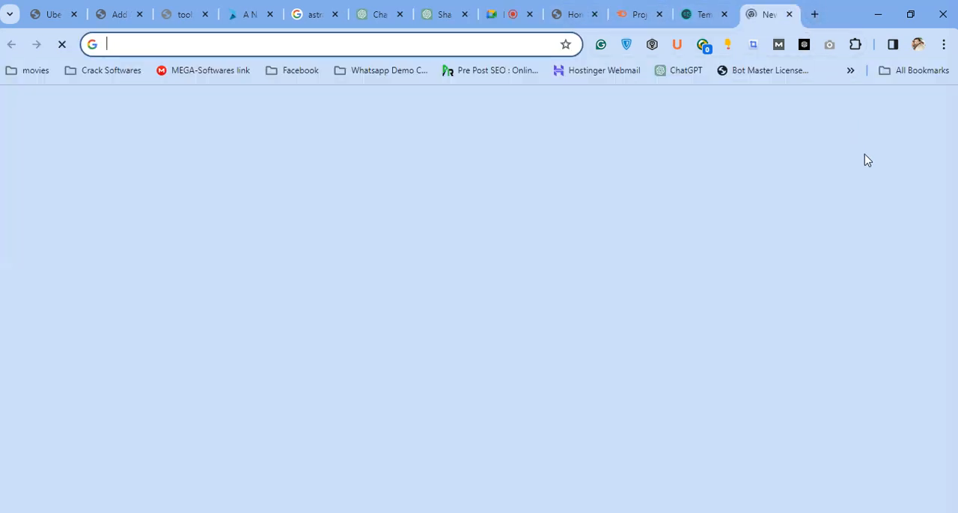
left_click_drag(767, 15, 573, 14)
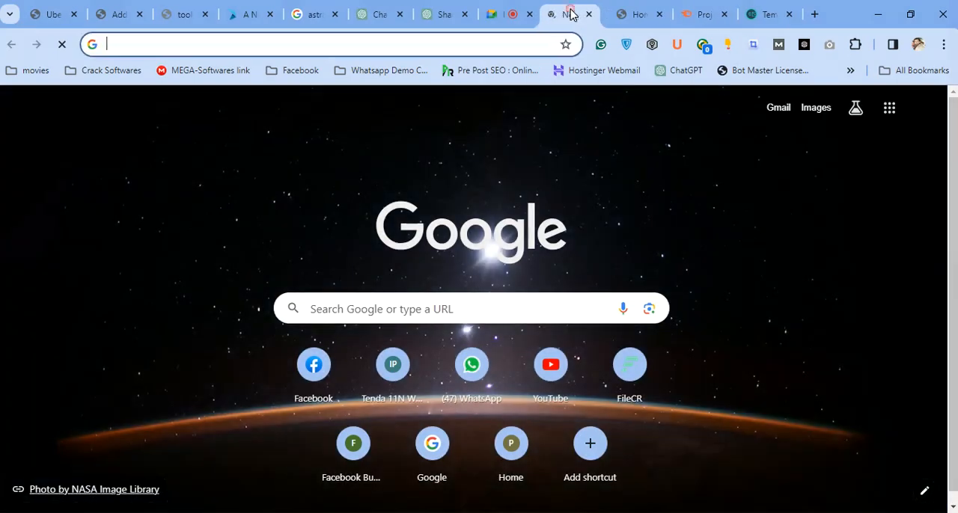
left_click(889, 108)
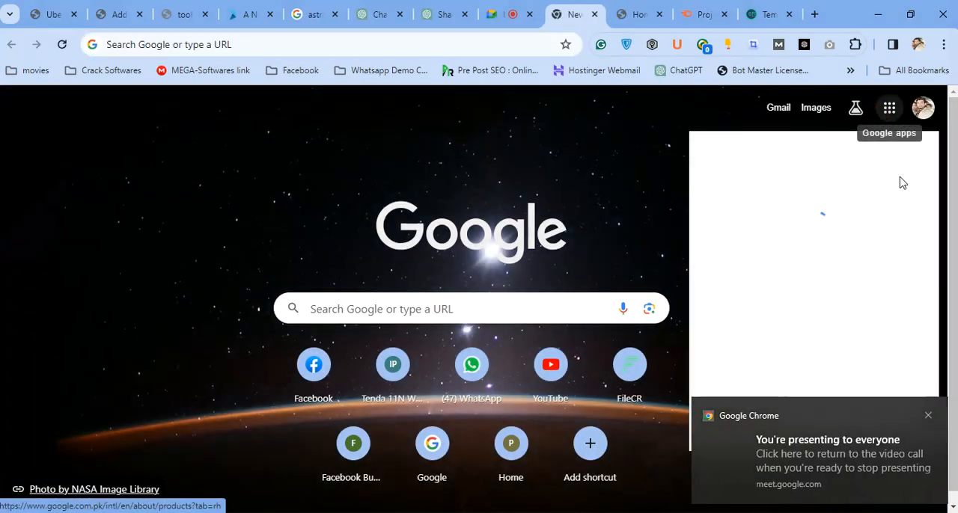
left_click(928, 416)
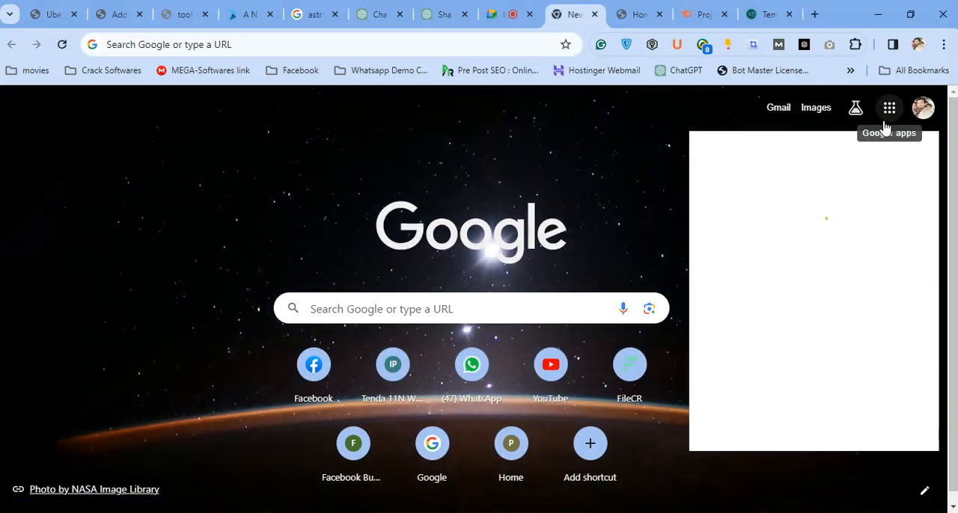
scroll(818, 216, "down", 2)
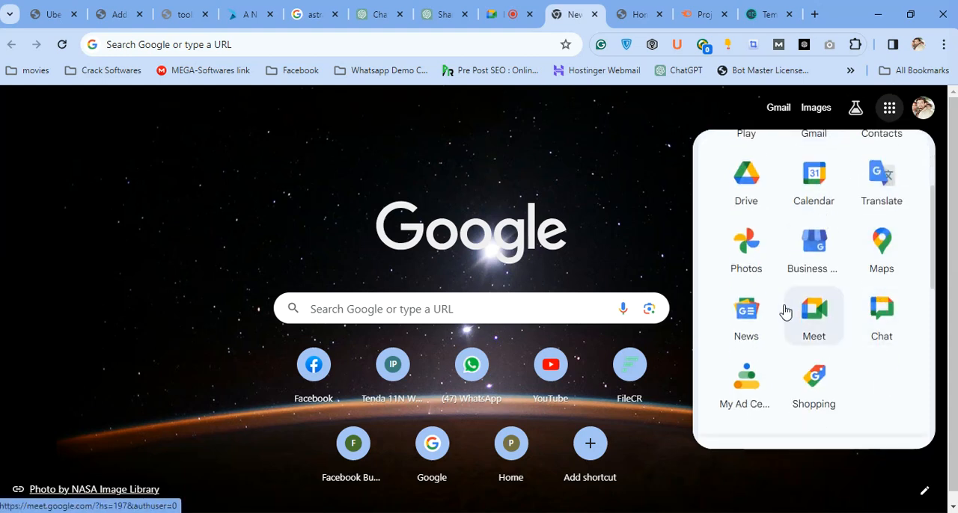
scroll(799, 310, "up", 2)
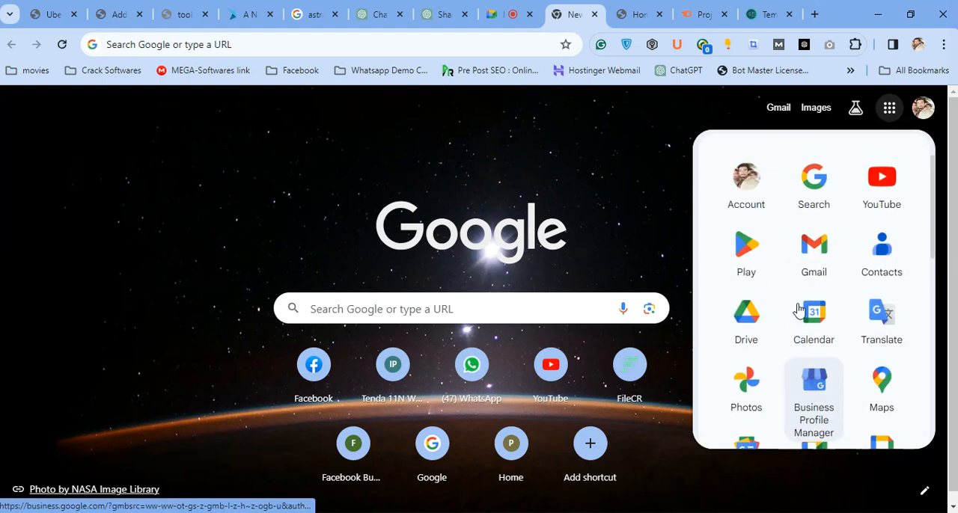
left_click(743, 324)
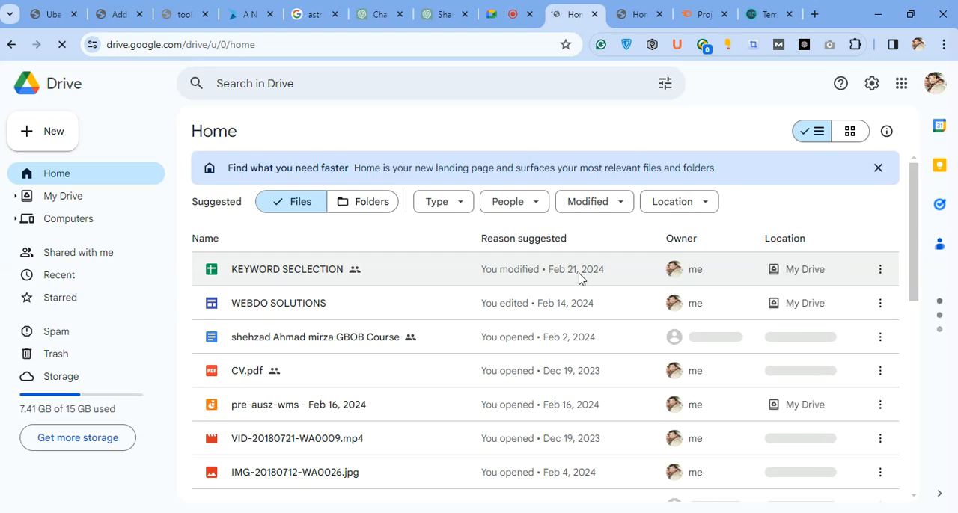
double_click(742, 284)
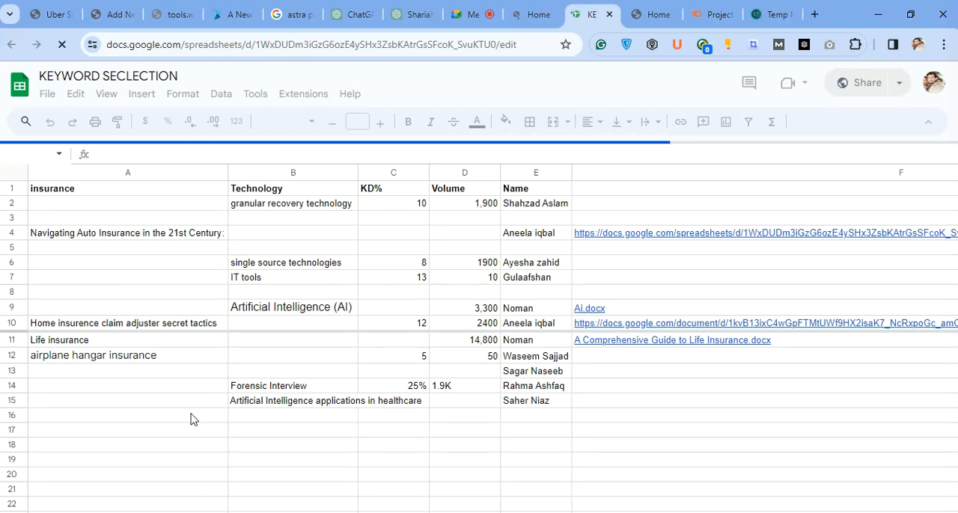
Go through the entries of the Name column one by one from E2 down to E15.
left_click(538, 206)
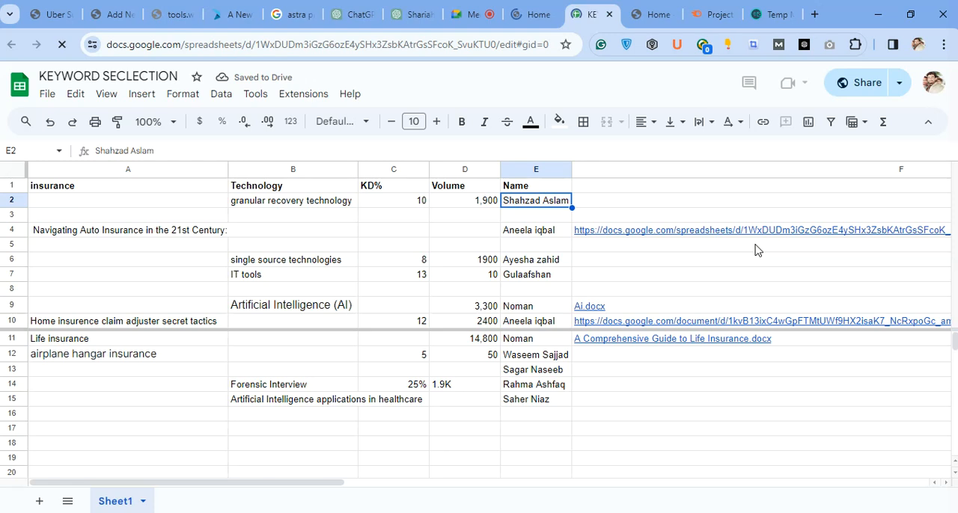
key("Down")
key("Down")
key("Down")
key("Down")
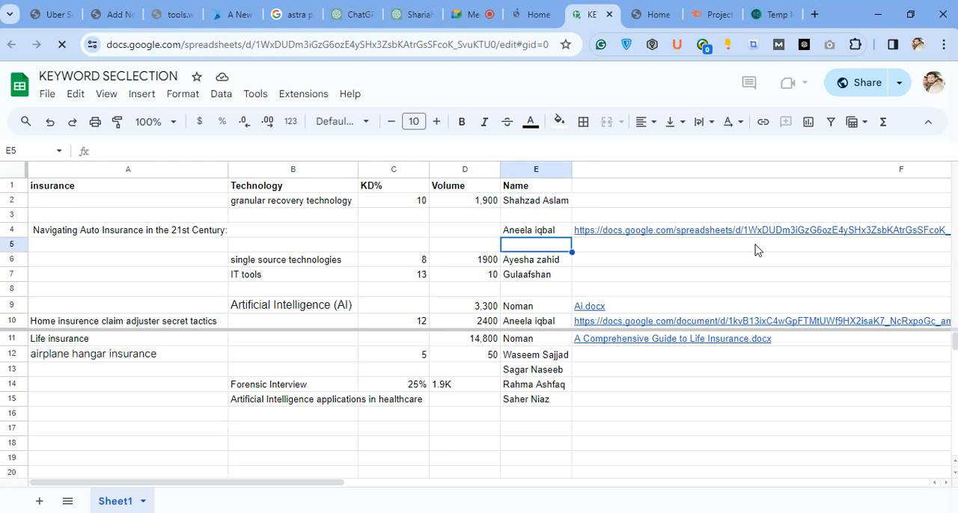
key("Down")
key("Down")
key("Down")
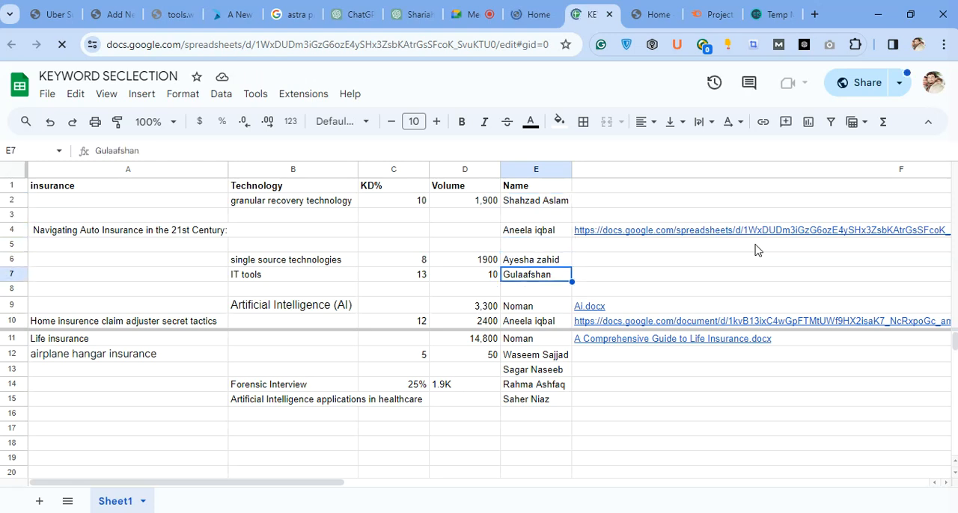
key("Down")
key("Down")
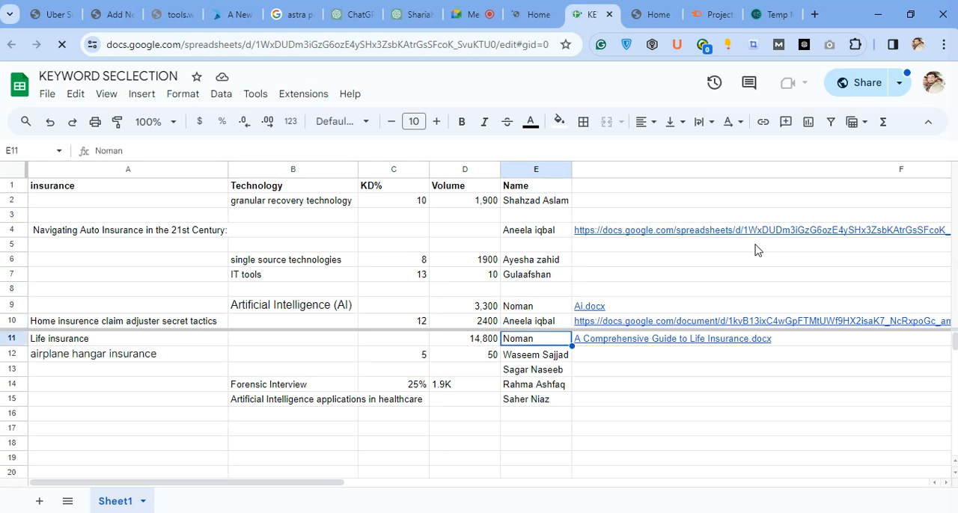
key("Down")
key("Down")
key("Down")
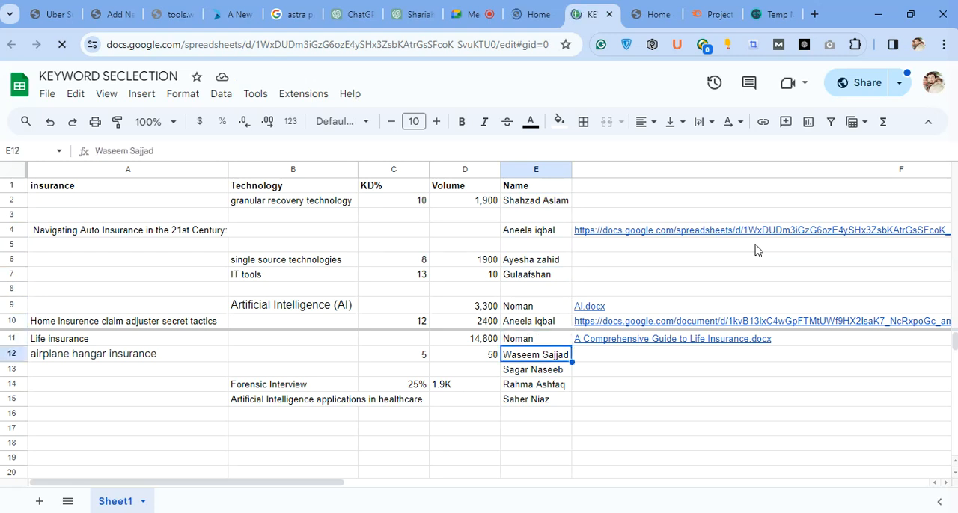
key("Down")
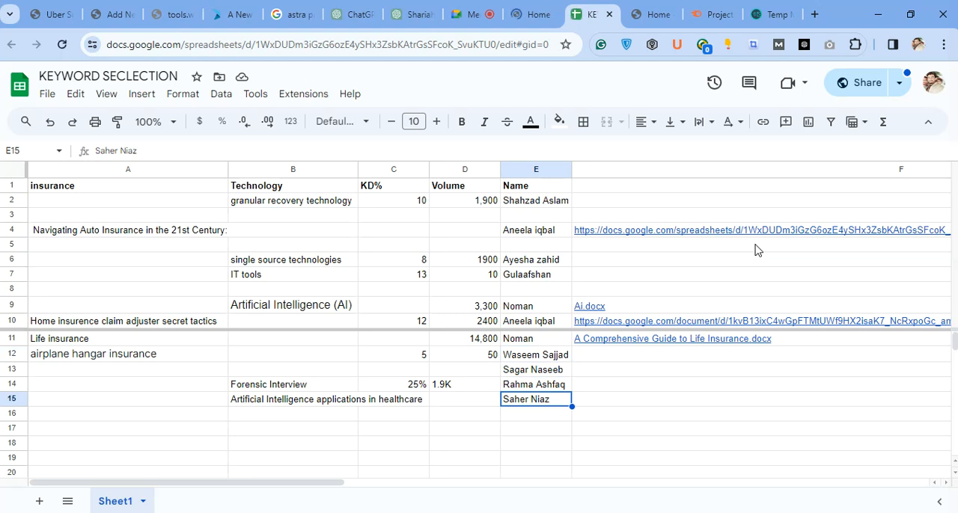
Widen column B until the keyword "Artificial Intelligence applications in healthcare" in B15 fits within its cell.
key("Left")
key("Left")
key("Left")
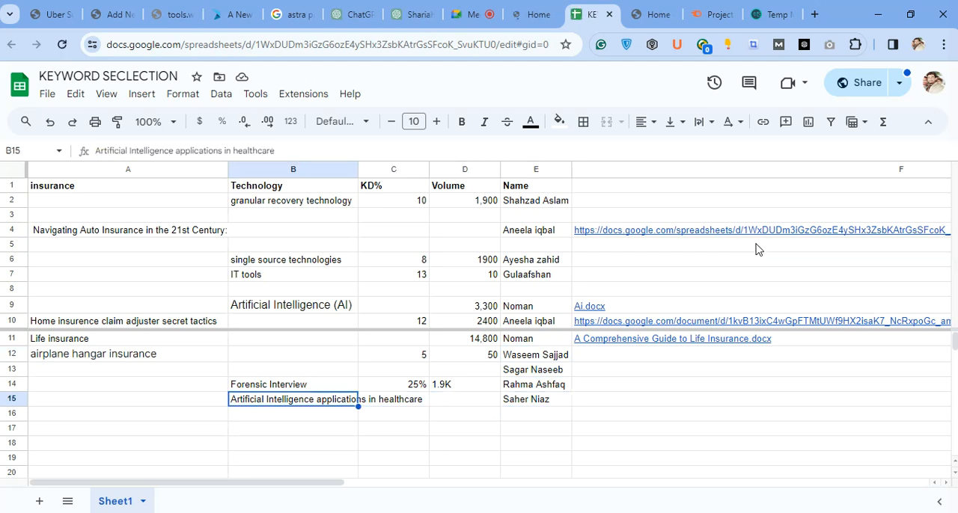
left_click_drag(357, 169, 432, 169)
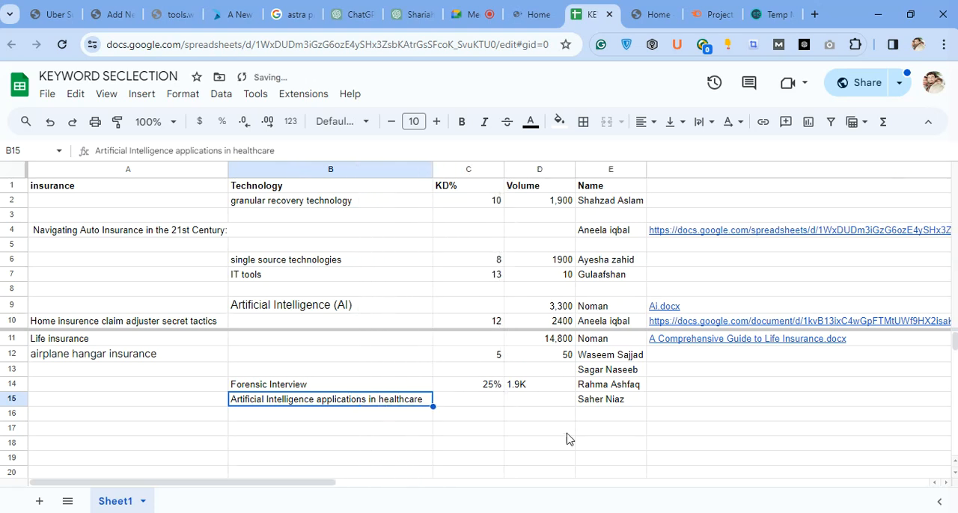
Check the KD% and Volume cells of the keywords in rows 15, 4 and 10.
left_click(552, 404)
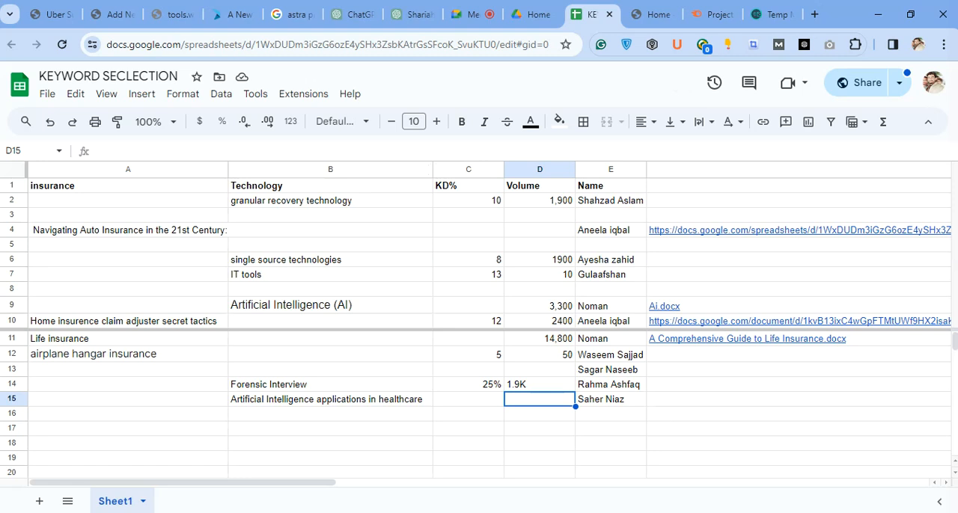
left_click(464, 233)
left_click(534, 227)
left_click(552, 322)
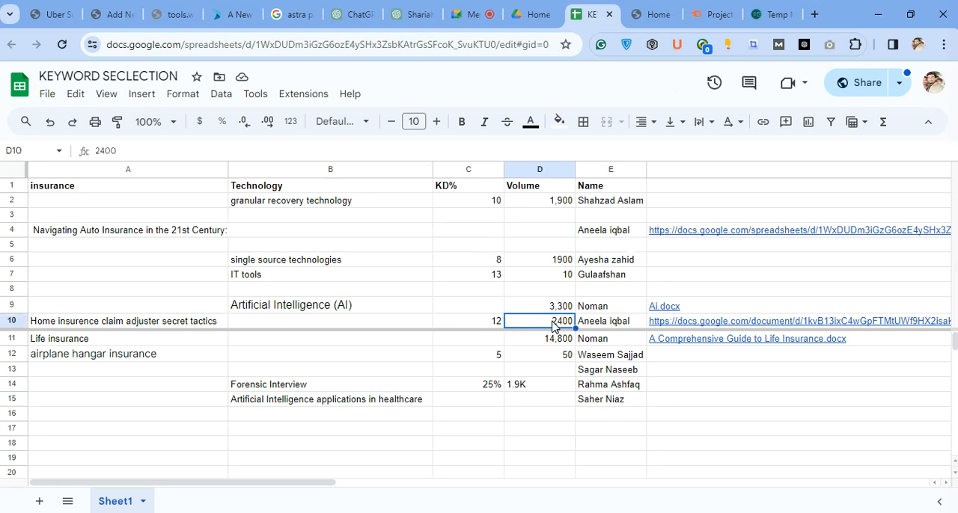
left_click(463, 324)
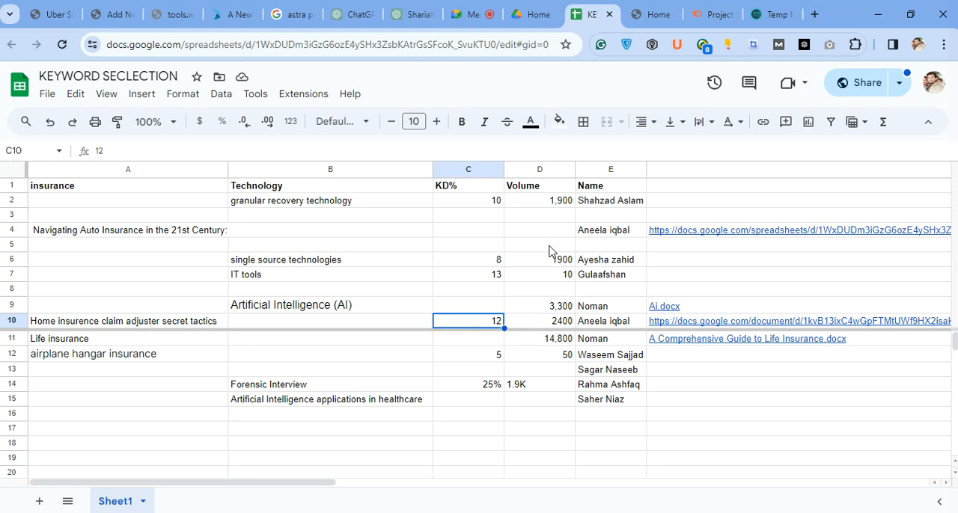
left_click(557, 324)
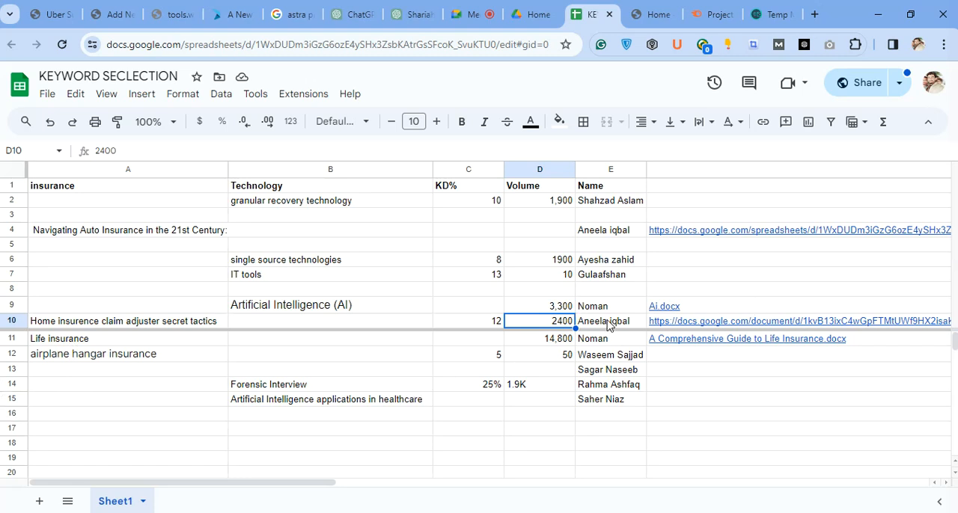
Highlight the word "insurence" in A10, and check the Volume cells of rows 12 and 11 plus row 11's KD% cell.
left_click(49, 326)
double_click(58, 320)
left_click_drag(58, 320, 97, 320)
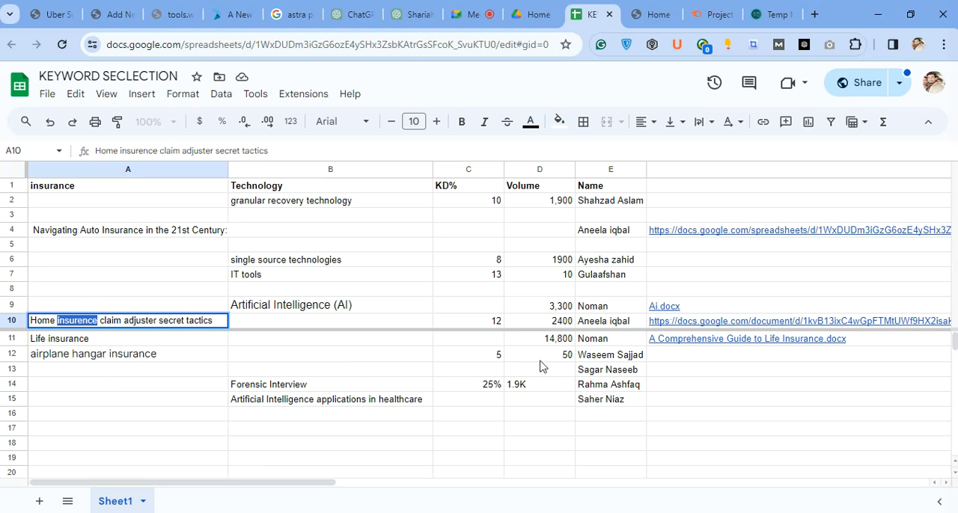
left_click(566, 359)
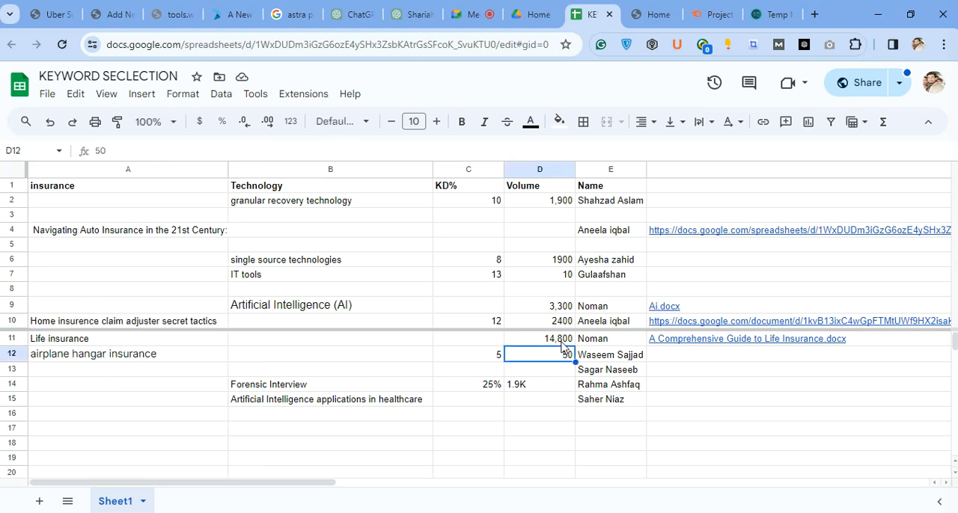
left_click(562, 342)
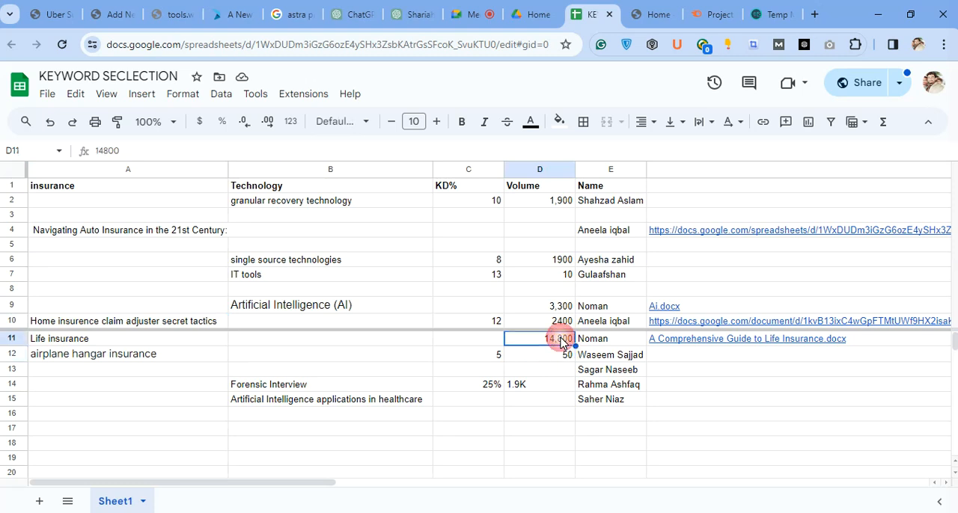
left_click(482, 343)
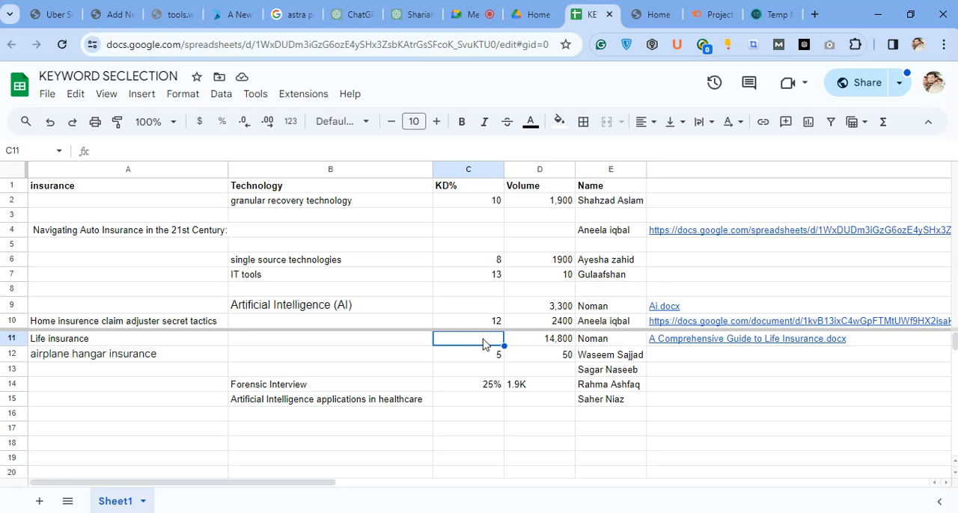
Remove the trailing colon from "Navigating Auto Insurance in the 21st Century" in A4.
triple_click(112, 232)
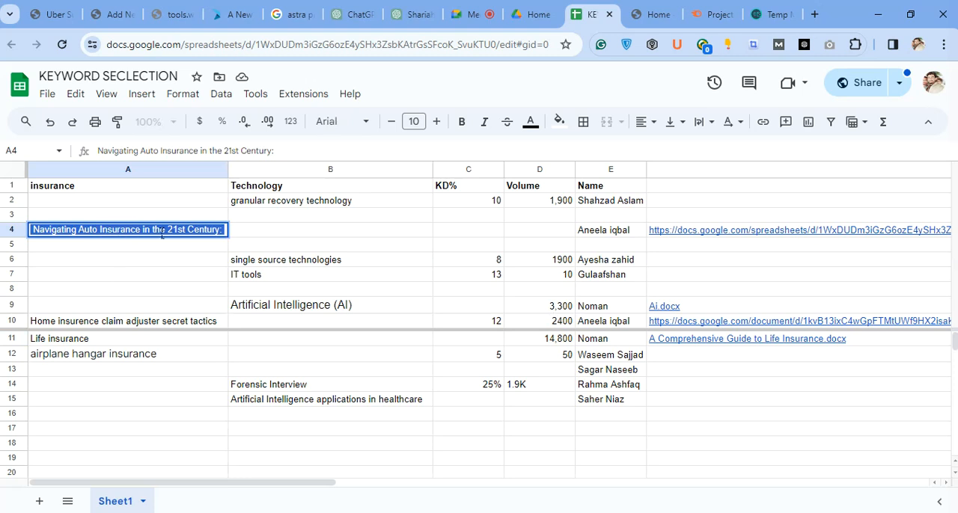
left_click(224, 229)
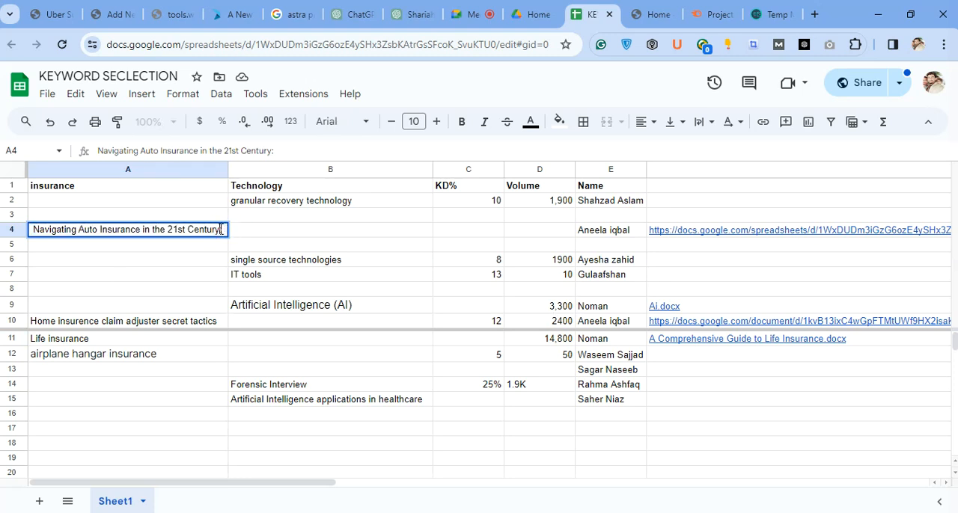
key("BackSpace")
Check the KD% and Volume cells of row 4 and the KD% cell C2 of "granular recovery technology".
left_click(481, 236)
left_click(561, 228)
left_click(501, 233)
left_click(519, 230)
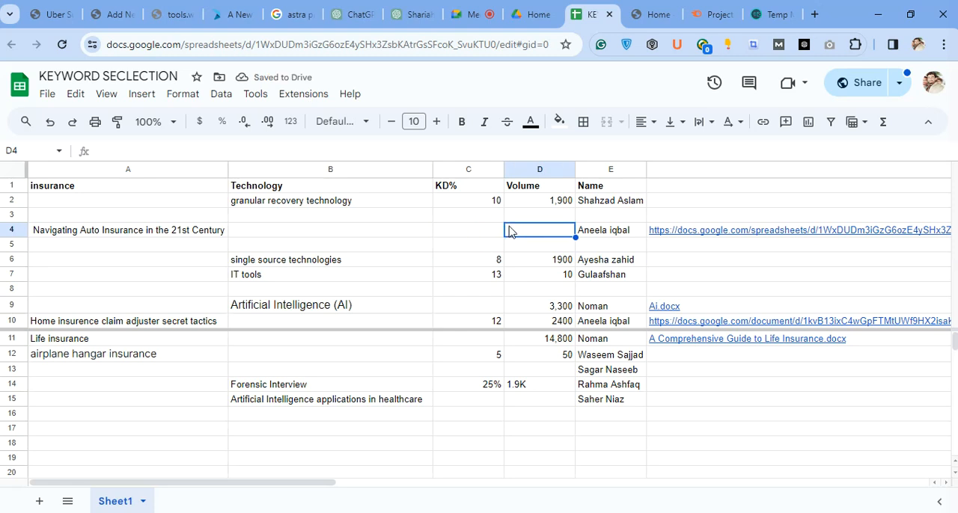
left_click(471, 203)
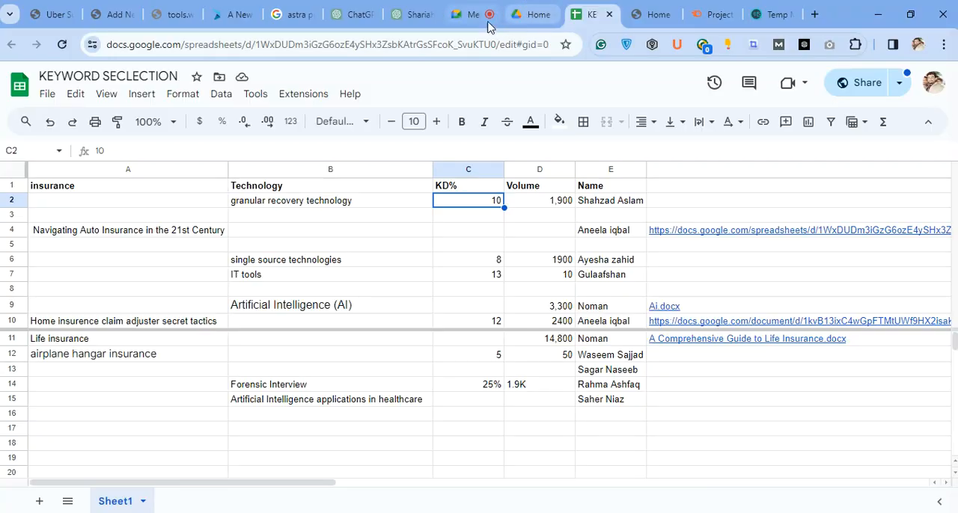
Open the Google Docs link shared in the Meet in-call messages in a new tab and dismiss the presenting notification.
left_click(479, 16)
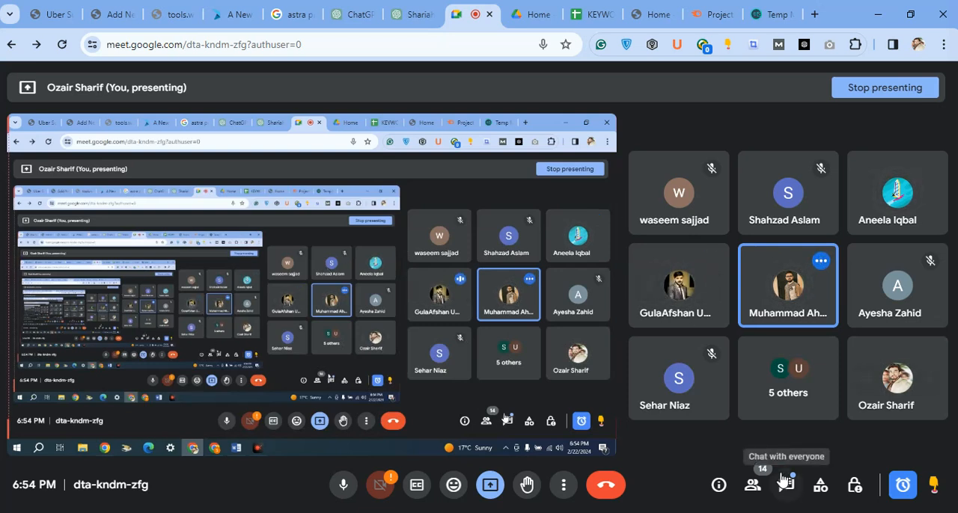
left_click(783, 482)
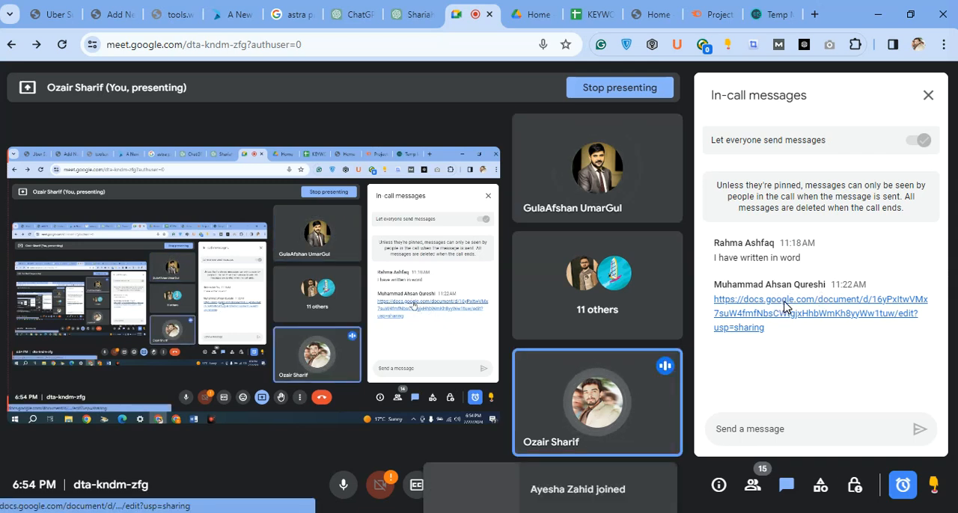
right_click(784, 307)
left_click(641, 70)
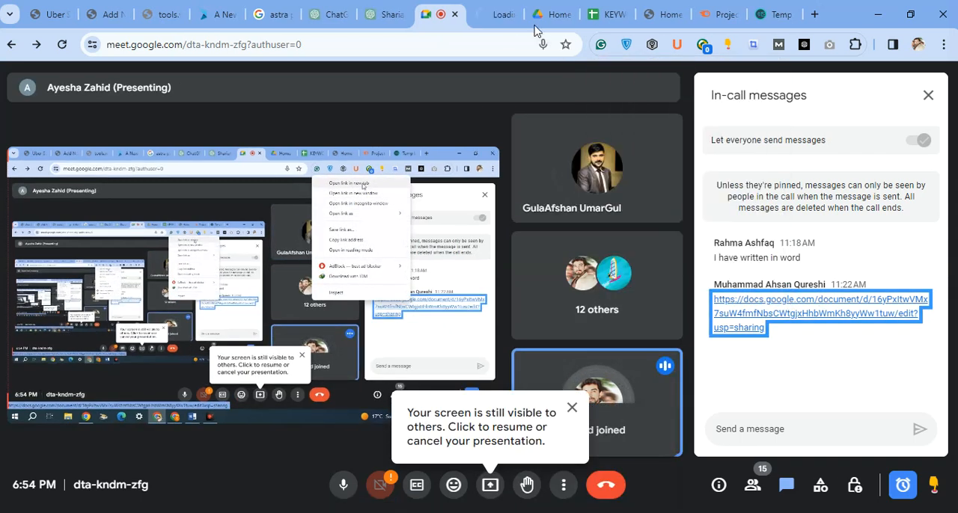
left_click(492, 16)
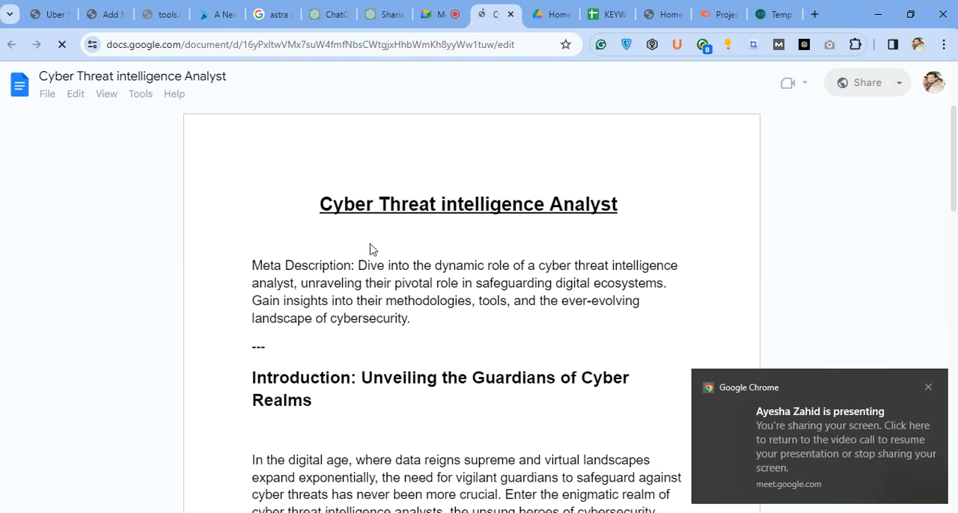
left_click(928, 388)
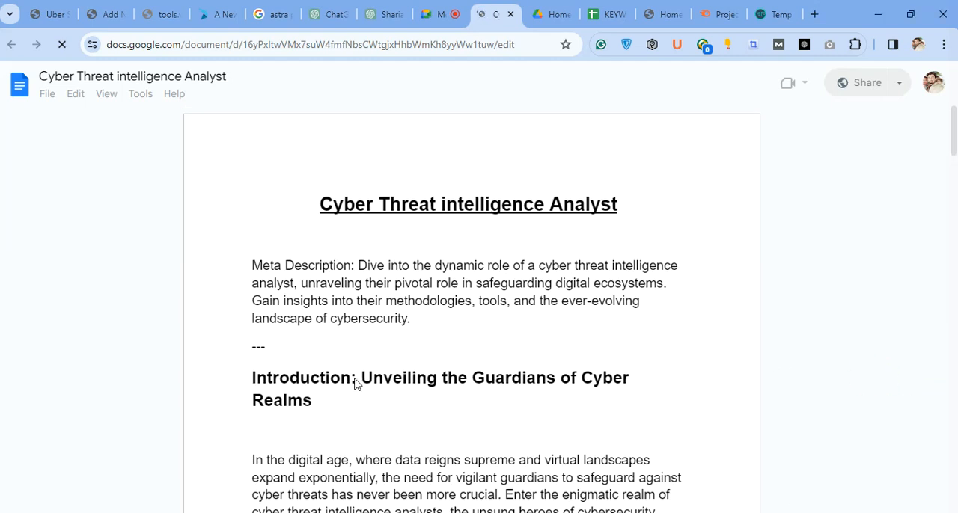
Skim the "Cyber Threat intelligence Analyst" article from start to end, return to its beginning and close the document.
scroll(357, 383, "down", 15)
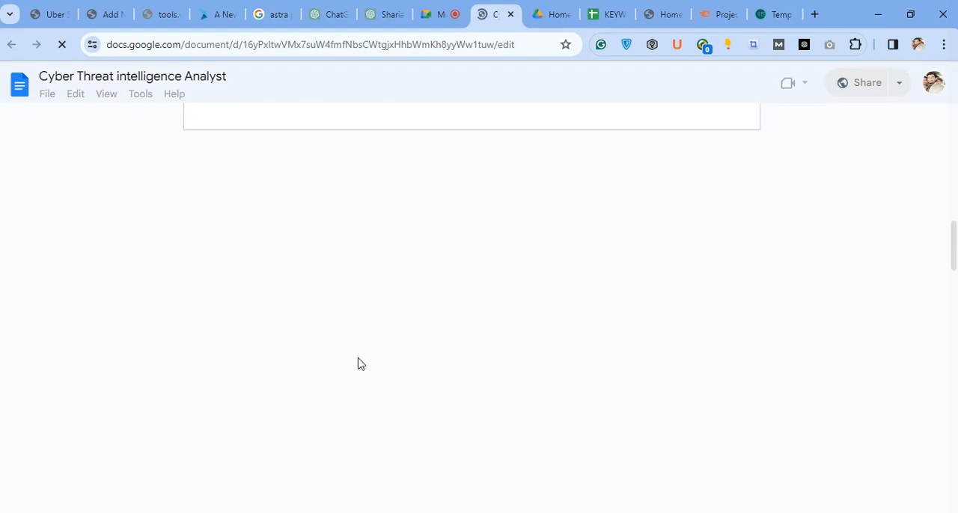
scroll(357, 363, "down", 10)
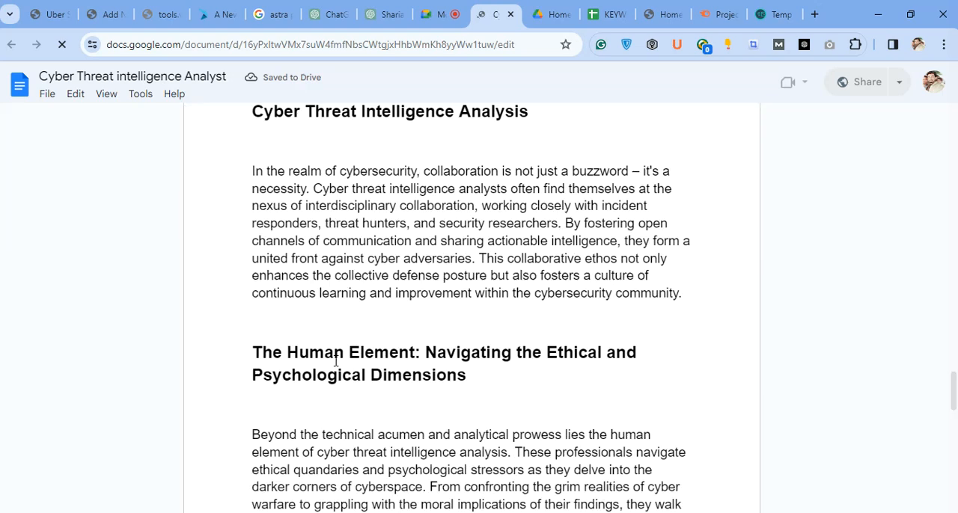
scroll(335, 361, "down", 5)
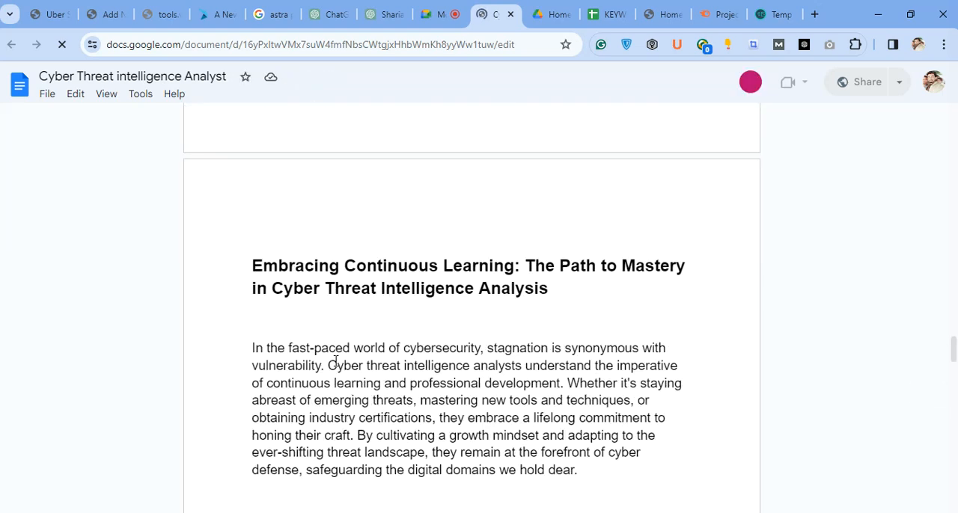
scroll(293, 261, "up", 10)
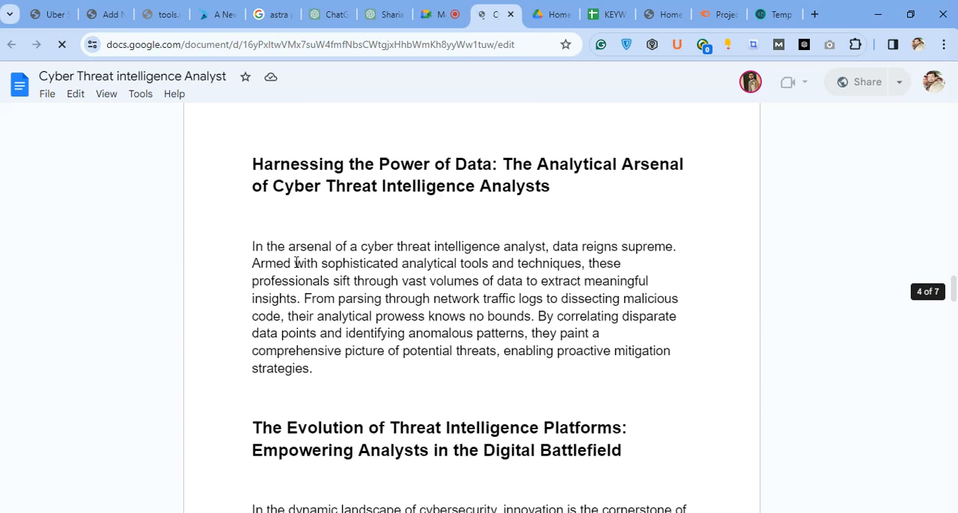
scroll(296, 262, "up", 15)
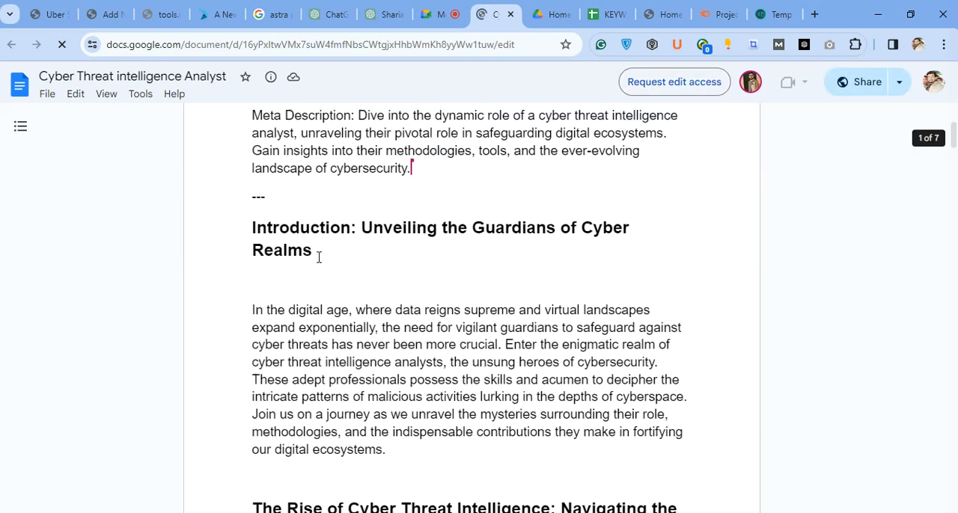
left_click(510, 14)
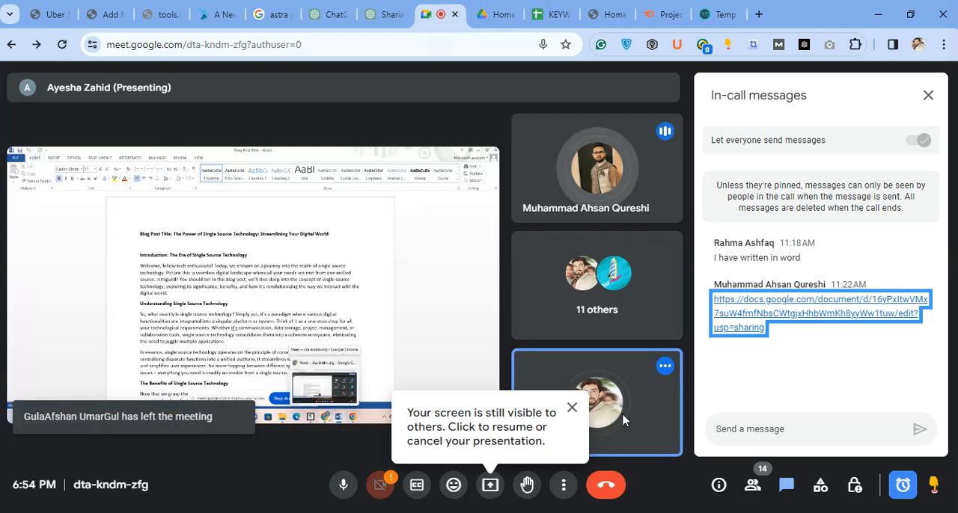
Close the in-call messages and enlarge the participant's shared presentation to 175% to read the blog post from its title onward.
left_click(573, 409)
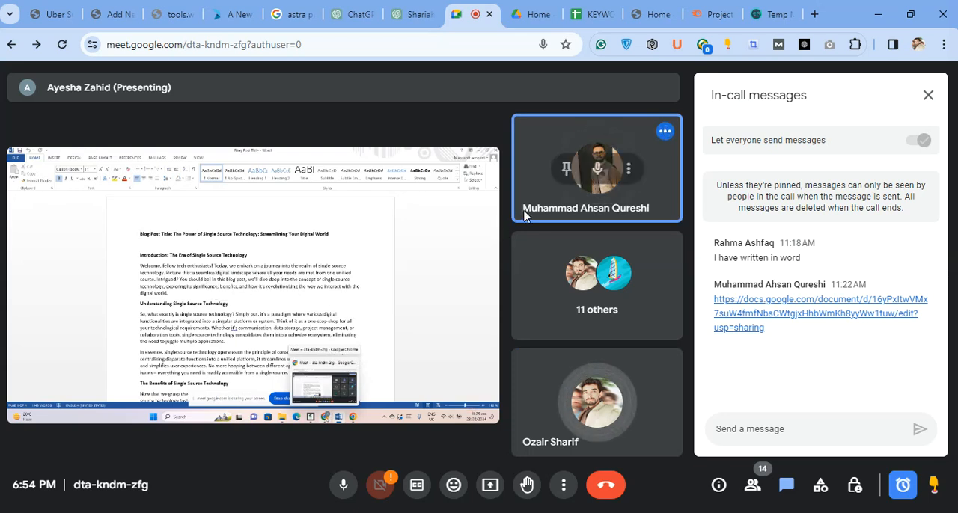
left_click(926, 100)
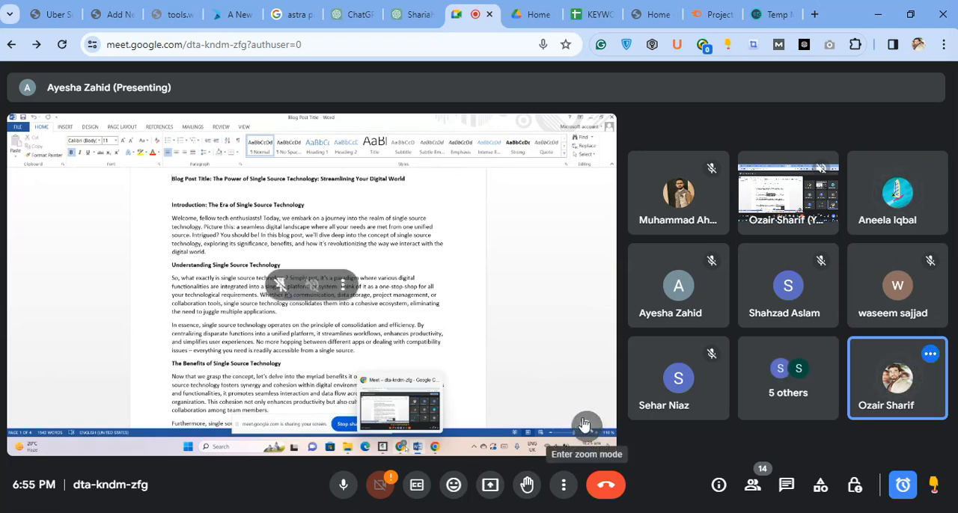
left_click(586, 424)
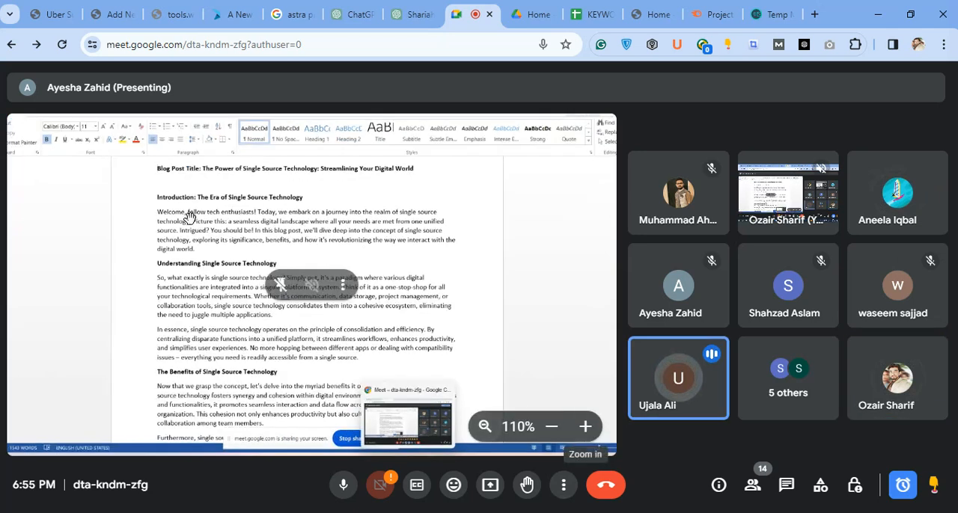
left_click(586, 428)
left_click(586, 428)
left_click(585, 427)
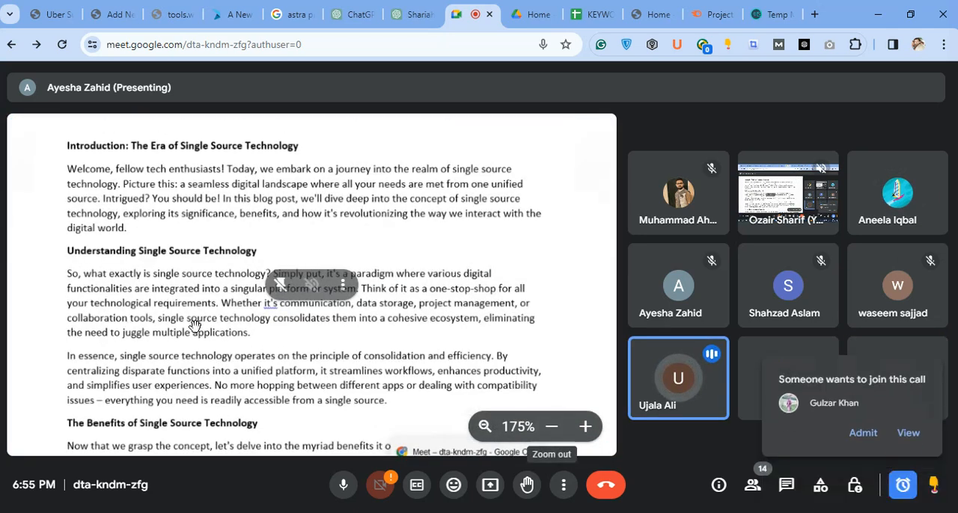
left_click_drag(201, 200, 194, 441)
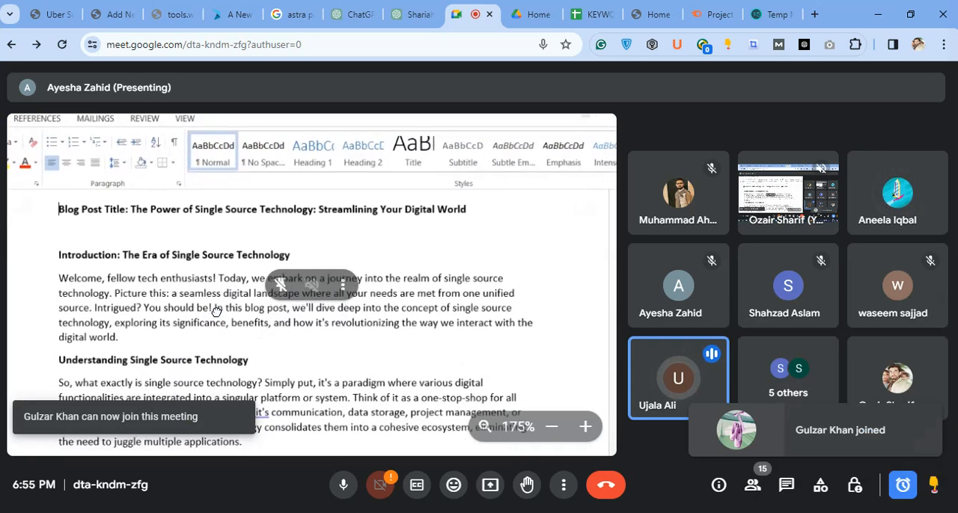
left_click_drag(213, 247, 208, 111)
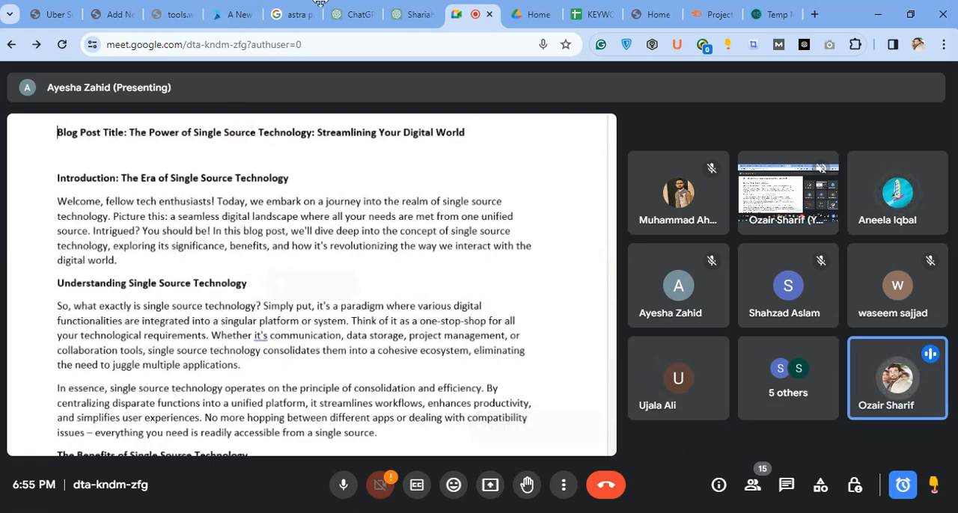
Look over the Semrush projects page and the Premium Tools home page in their open tabs.
left_click(696, 17)
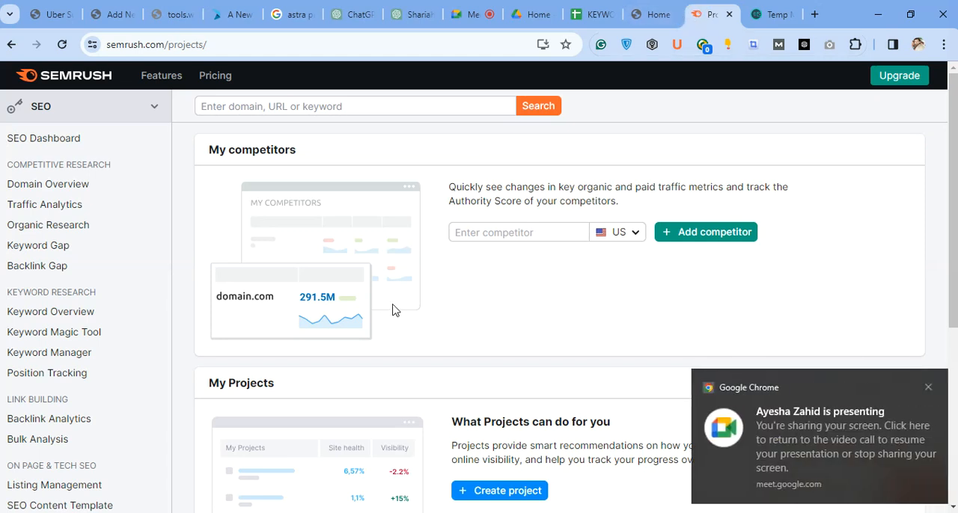
scroll(395, 310, "down", 4)
scroll(400, 307, "up", 4)
left_click(649, 14)
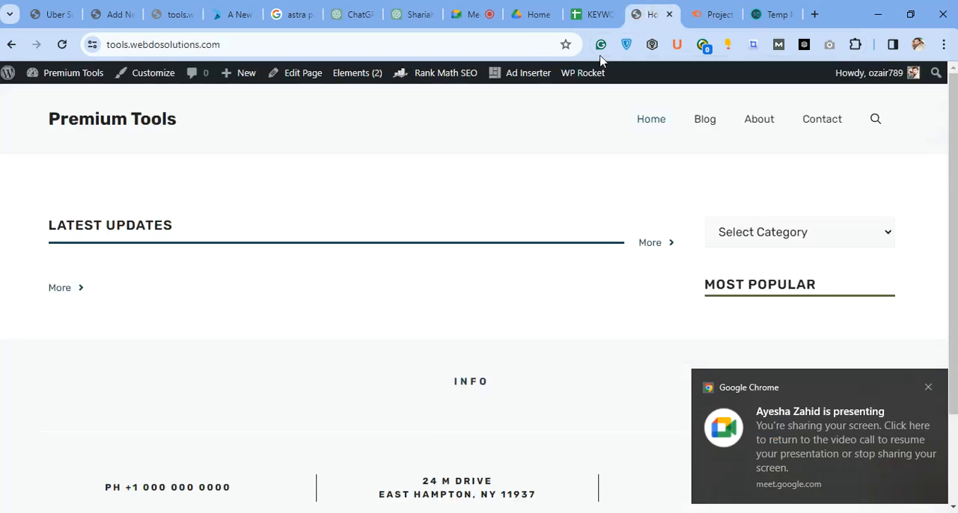
Return to the Meet call, dismiss the presentation reminder and zoom the shared presentation back out to its full view.
left_click(479, 14)
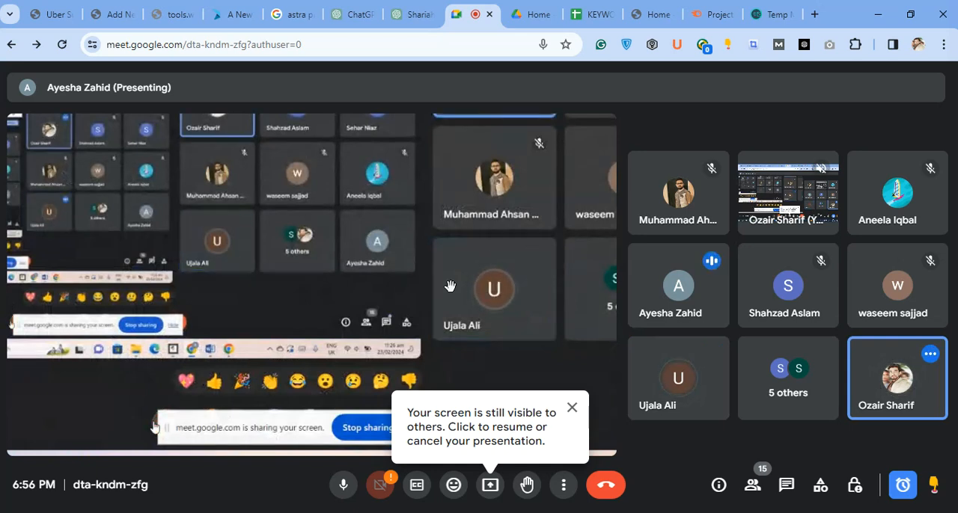
left_click(572, 406)
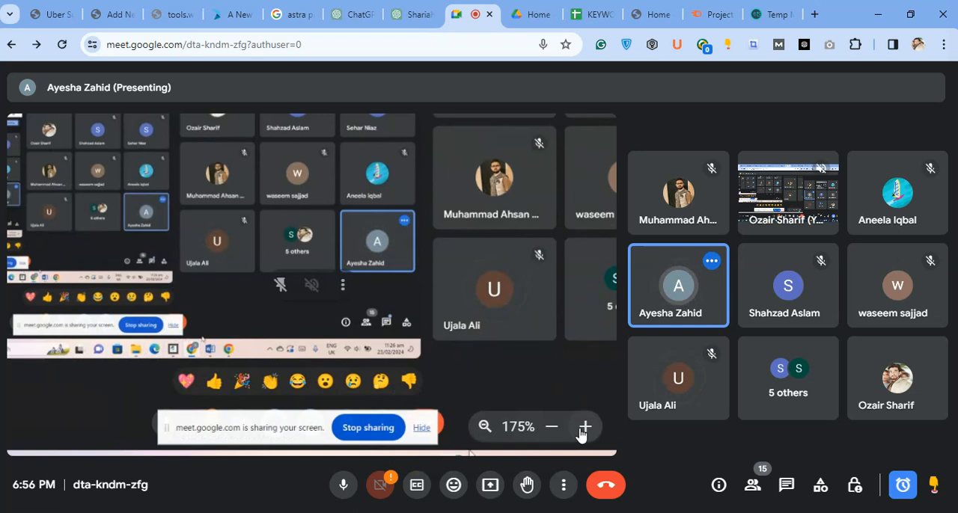
left_click(552, 426)
left_click(551, 426)
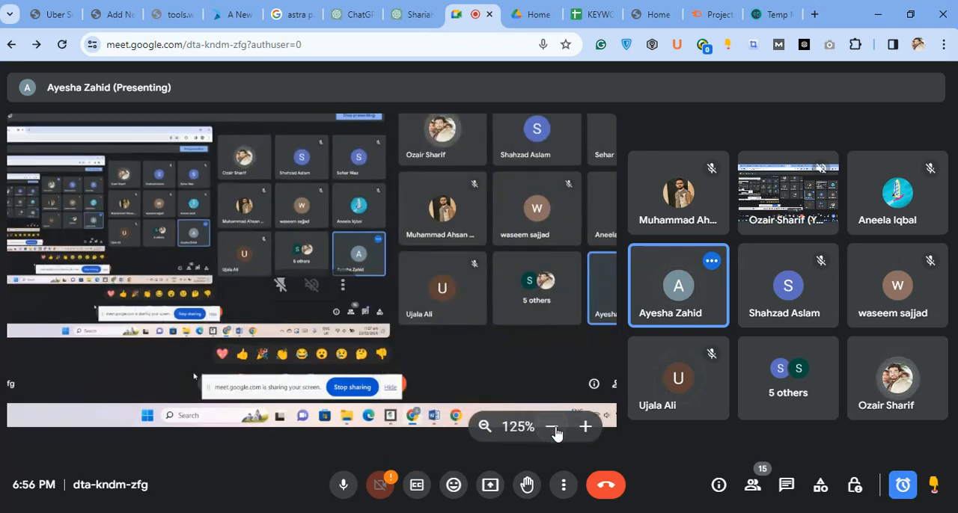
left_click(551, 426)
left_click(554, 428)
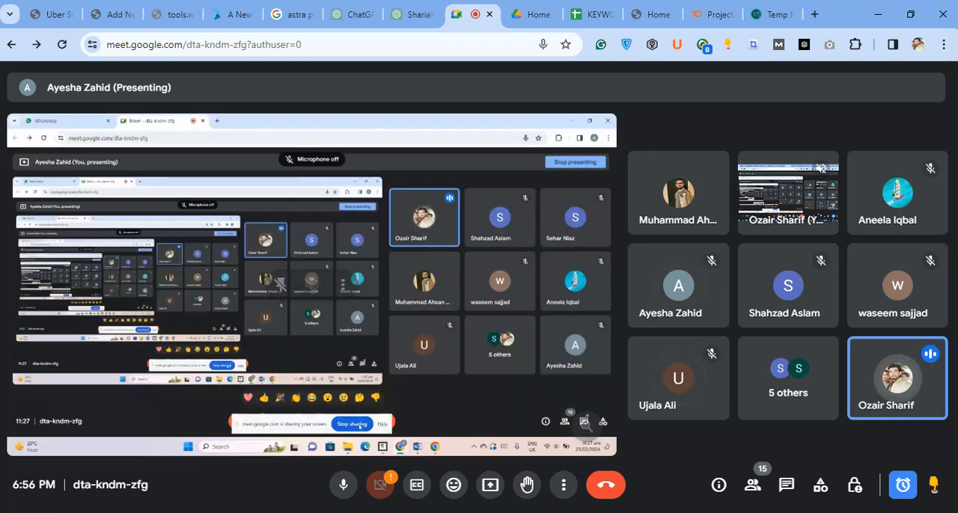
Try to resume presenting the screen in the Meet call, then close the presentation options.
left_click(487, 491)
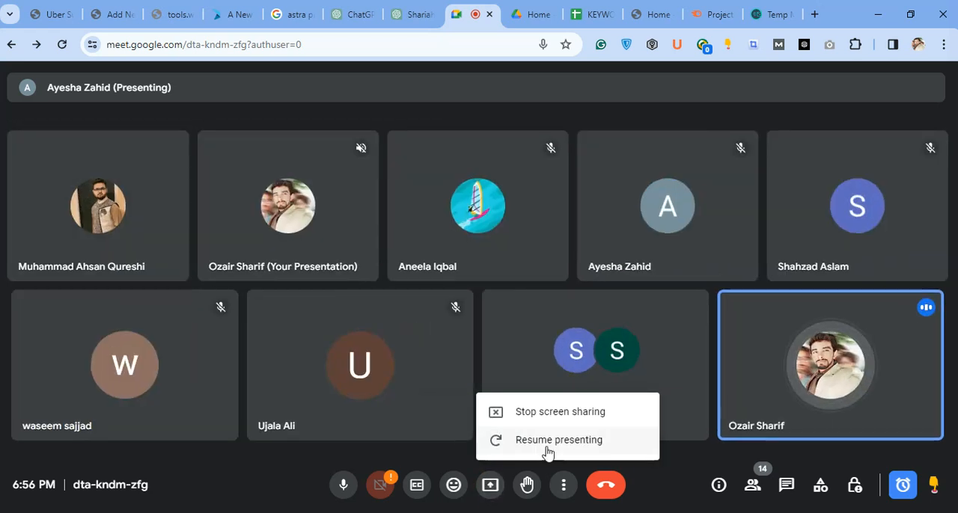
left_click(547, 449)
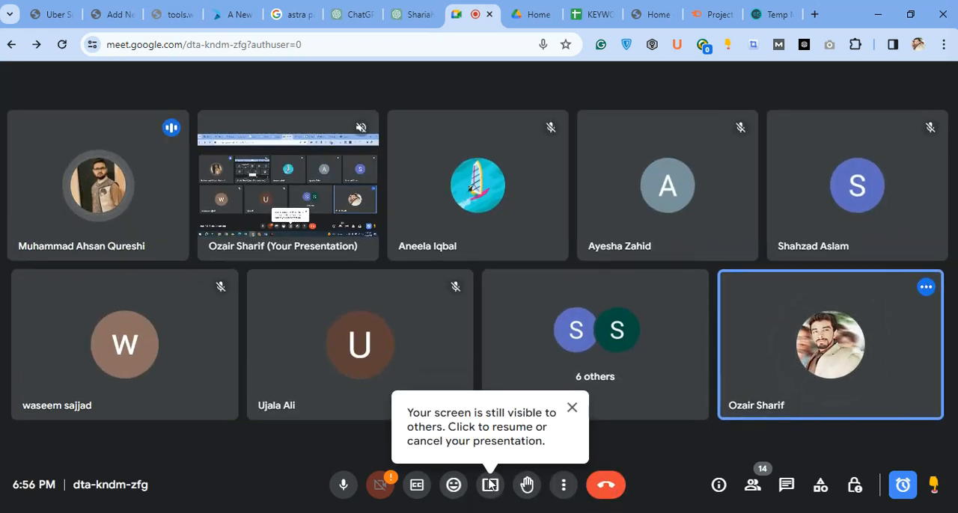
left_click(490, 485)
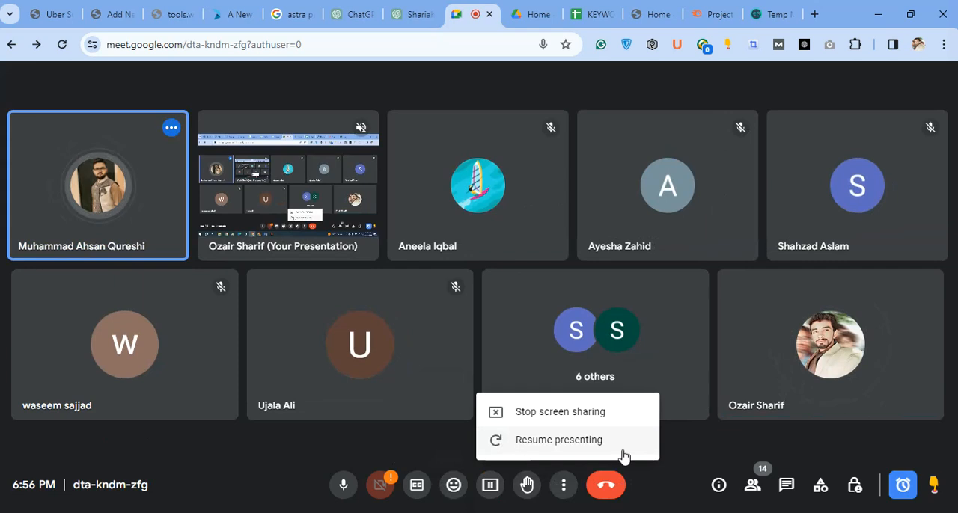
left_click(457, 306)
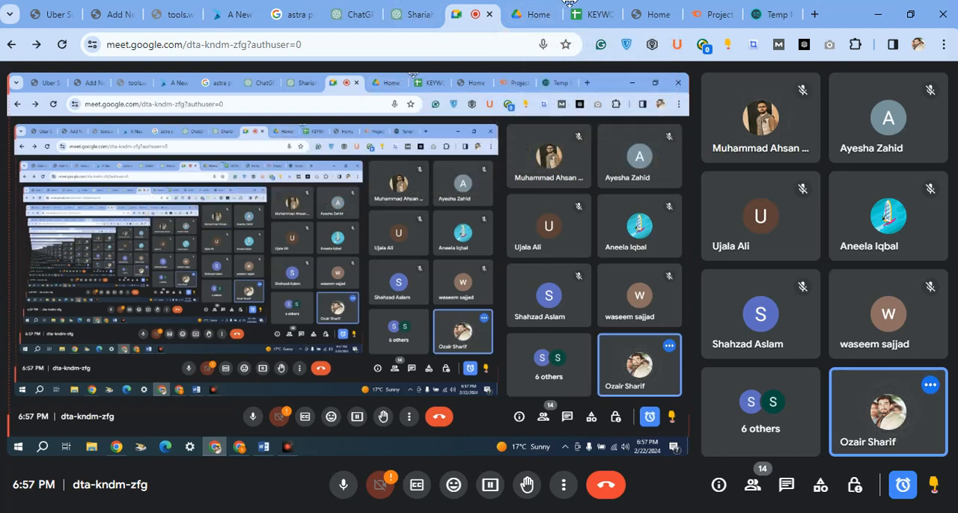
Switch to Semrush, open the Keyword Magic Tool, dismiss the presentation notification and search for the keyword "insurance" in the US database.
left_click(706, 9)
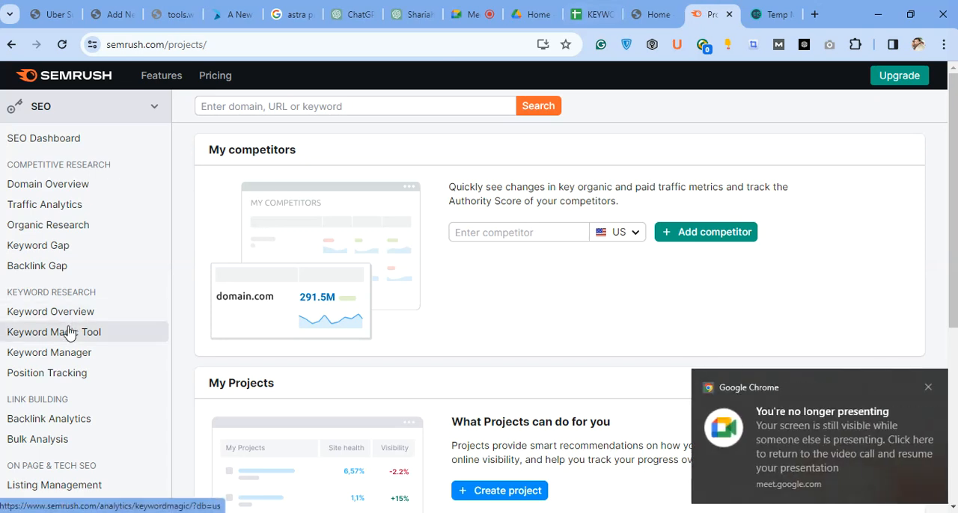
left_click(137, 334)
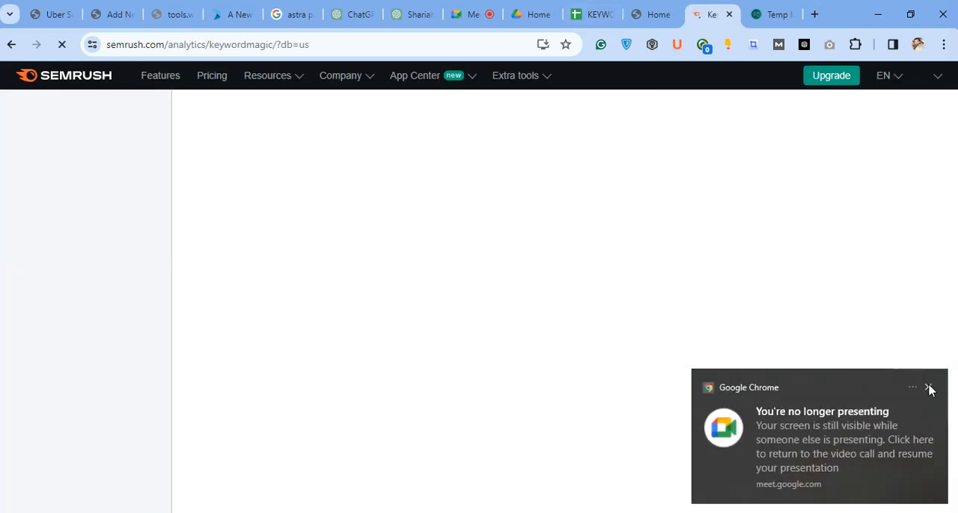
left_click(929, 388)
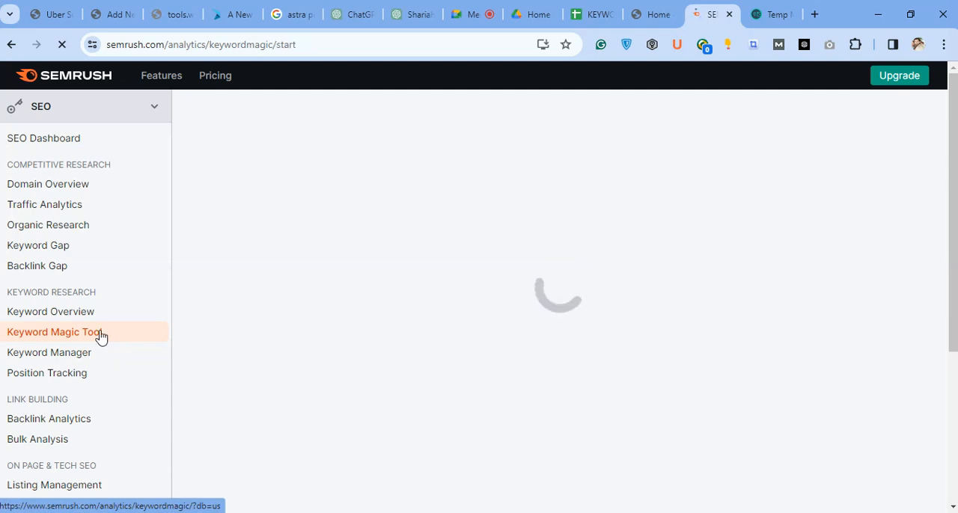
left_click(475, 231)
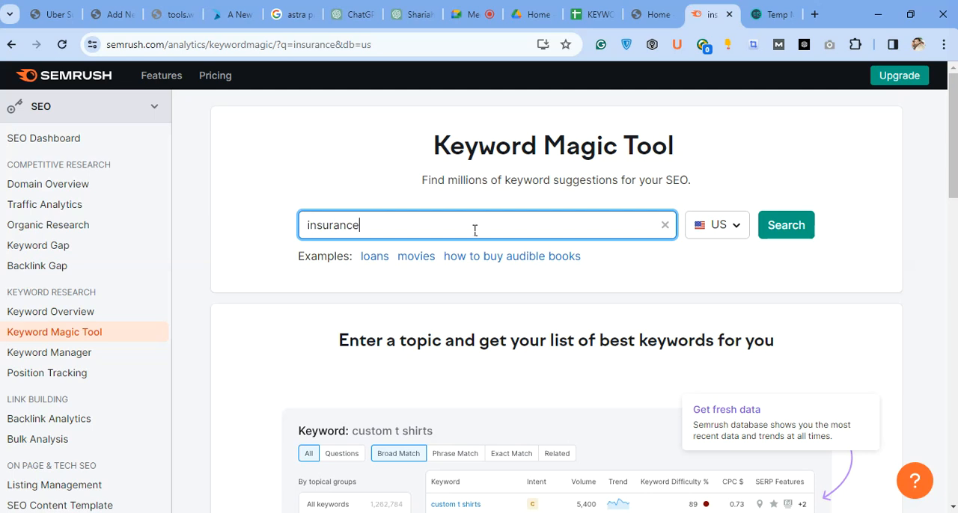
key("Return")
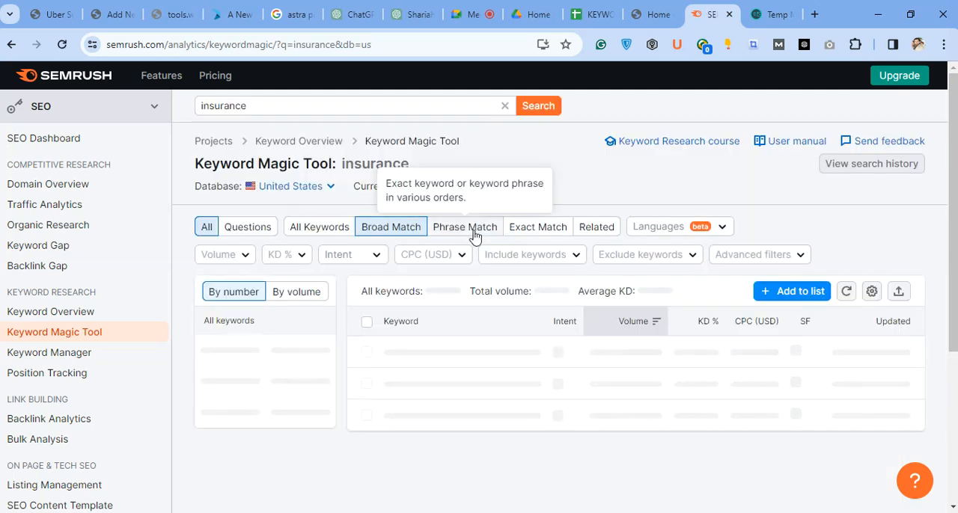
Resume presenting the screen in the Meet call and return to the Semrush insurance keyword results, dismissing the presentation notification.
left_click(479, 15)
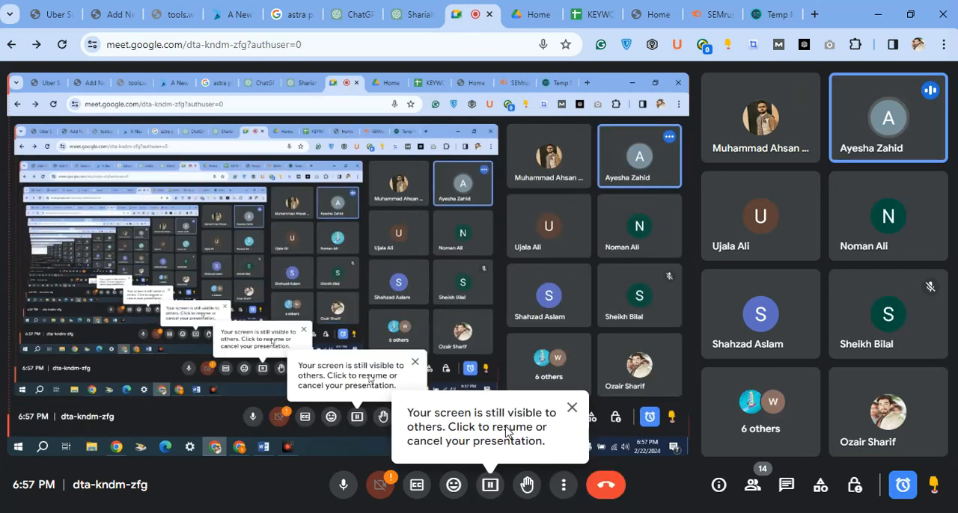
left_click(490, 485)
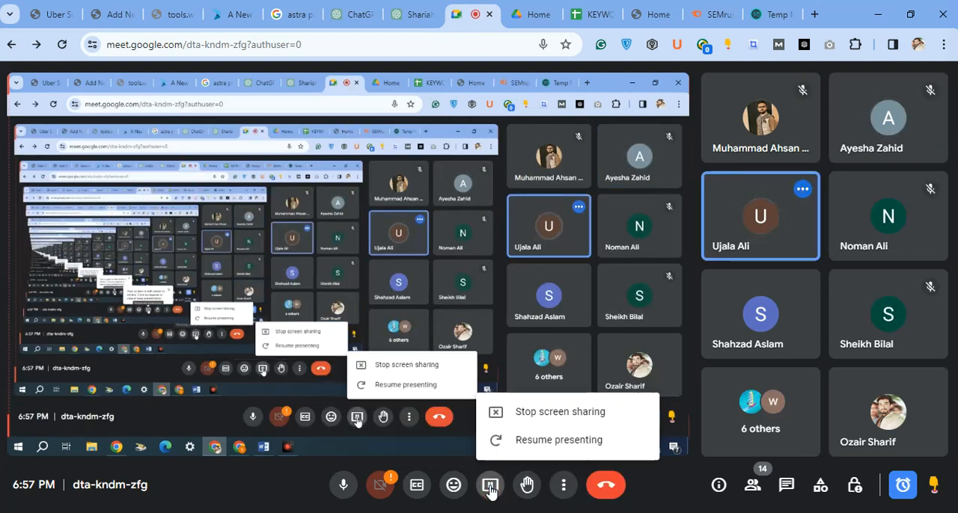
left_click(513, 442)
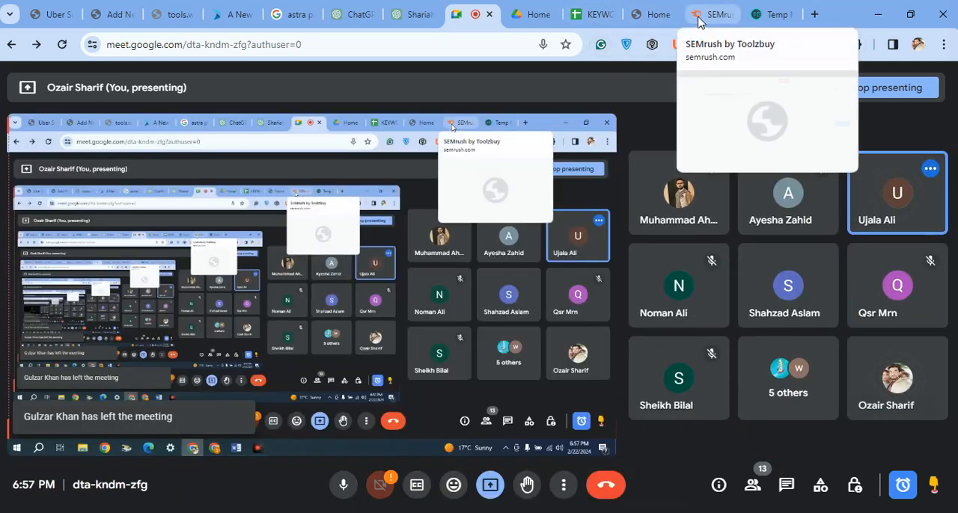
left_click(706, 15)
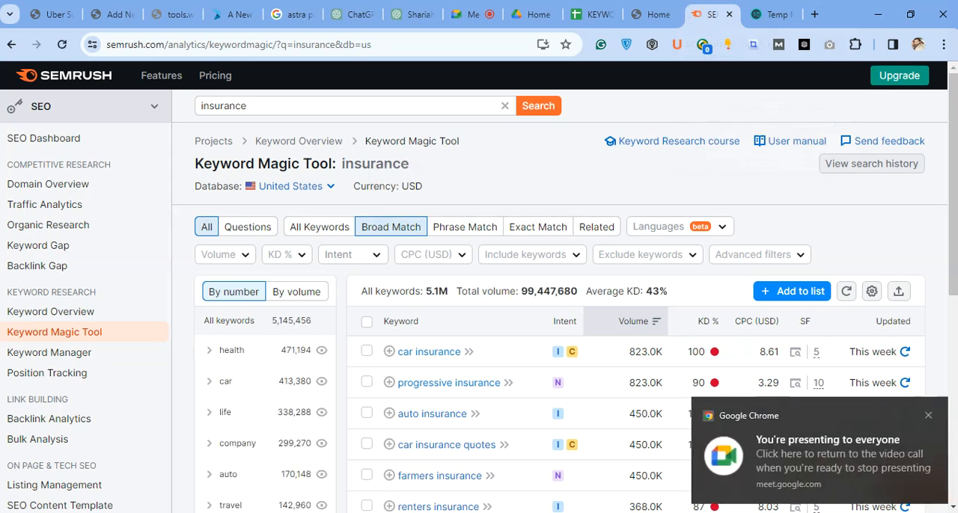
left_click(935, 428)
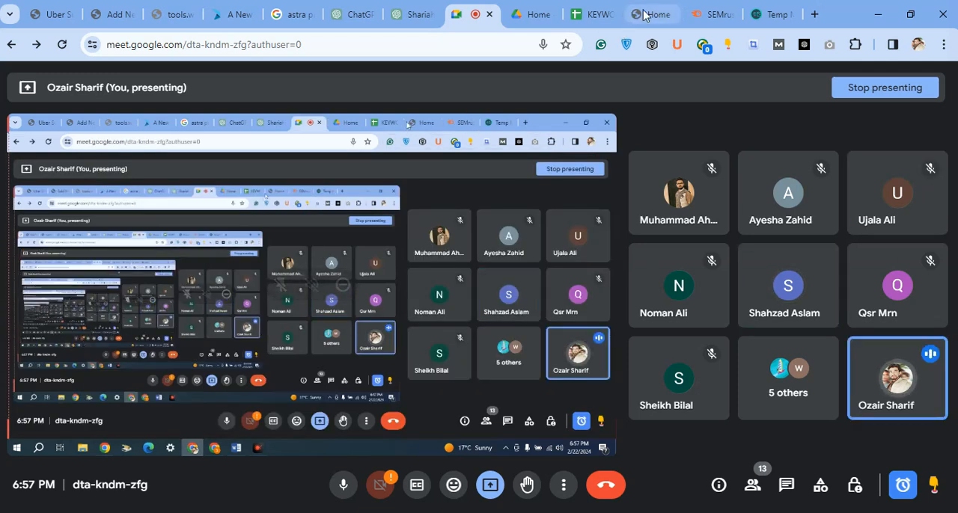
left_click(710, 15)
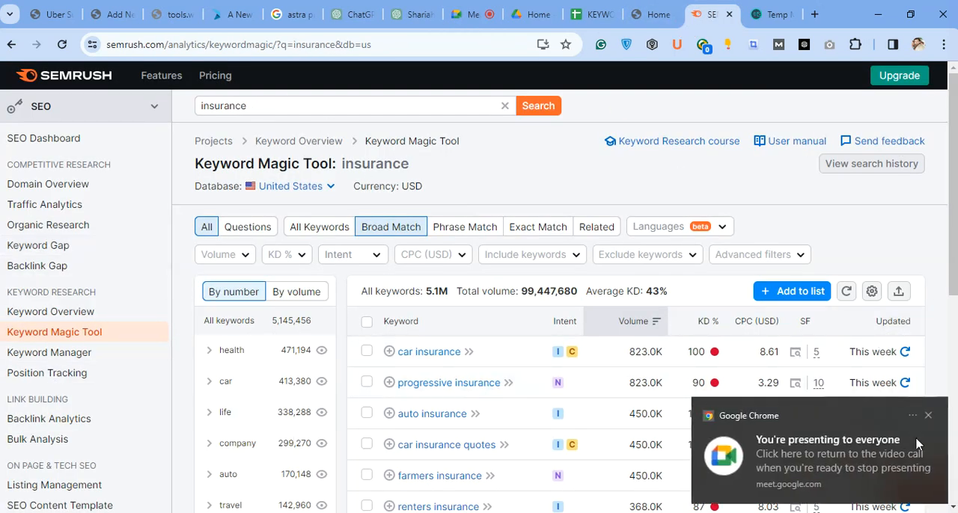
left_click(927, 416)
Look through the unfiltered insurance keyword list down to the 7-day trial offer and return to the filters above it.
scroll(801, 324, "down", 5)
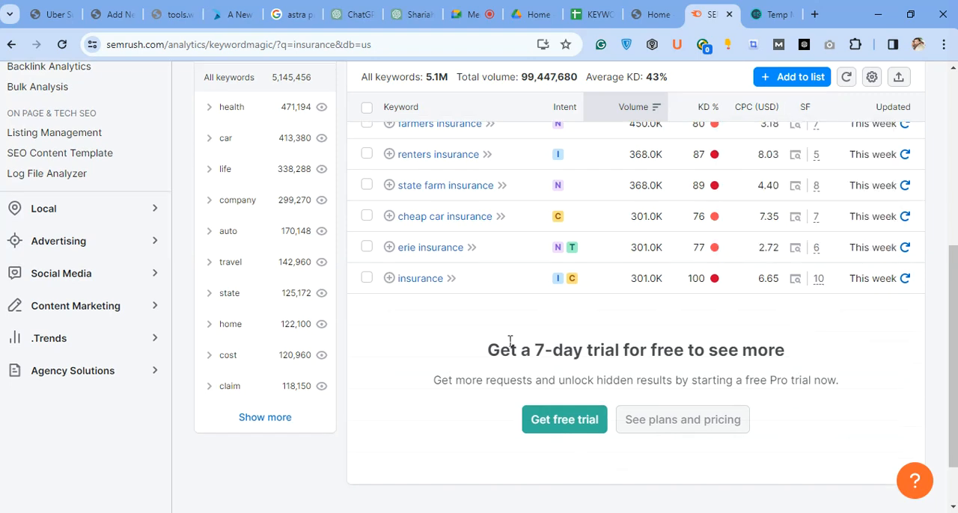
left_click_drag(481, 353, 783, 349)
left_click(793, 336)
scroll(787, 327, "up", 1)
scroll(787, 328, "up", 3)
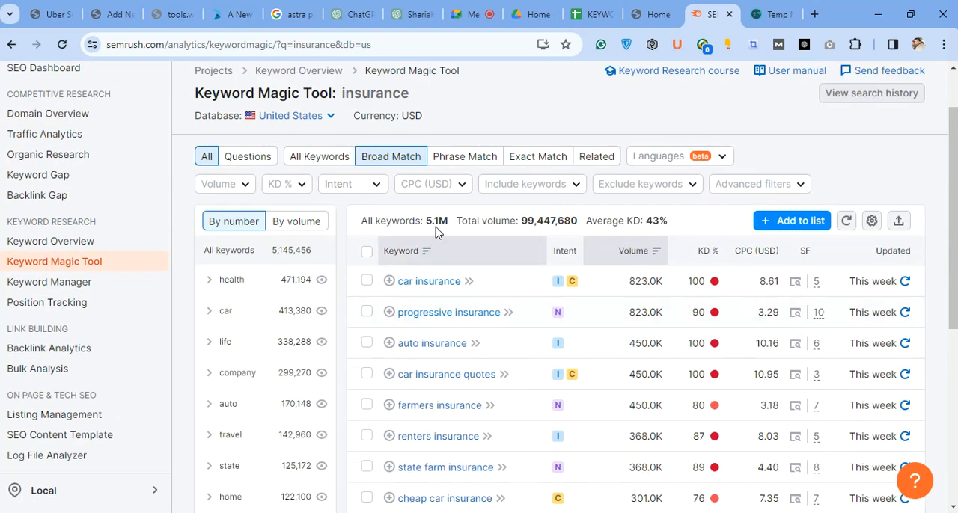
scroll(372, 239, "up", 1)
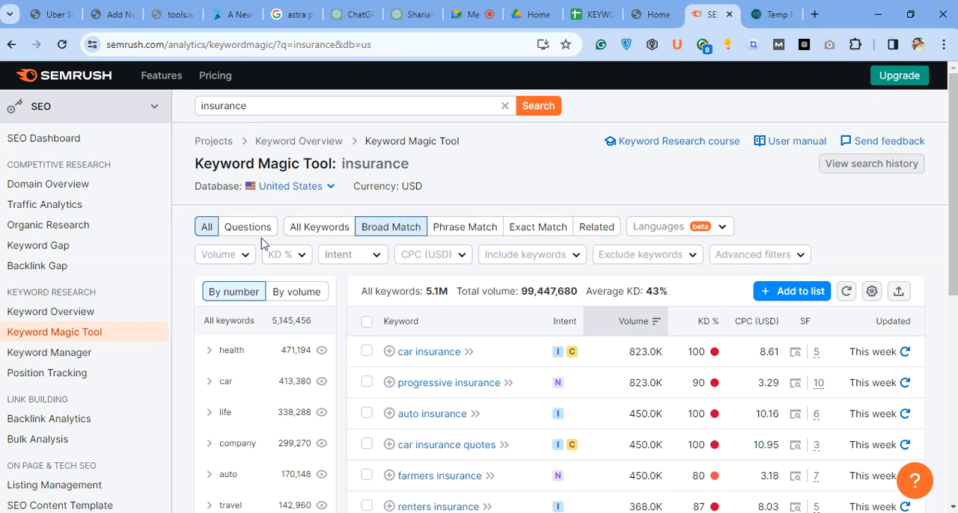
Filter the insurance keywords to a search volume from 1000 and a "Very easy" keyword difficulty of 0–14%.
left_click(229, 257)
left_click(225, 448)
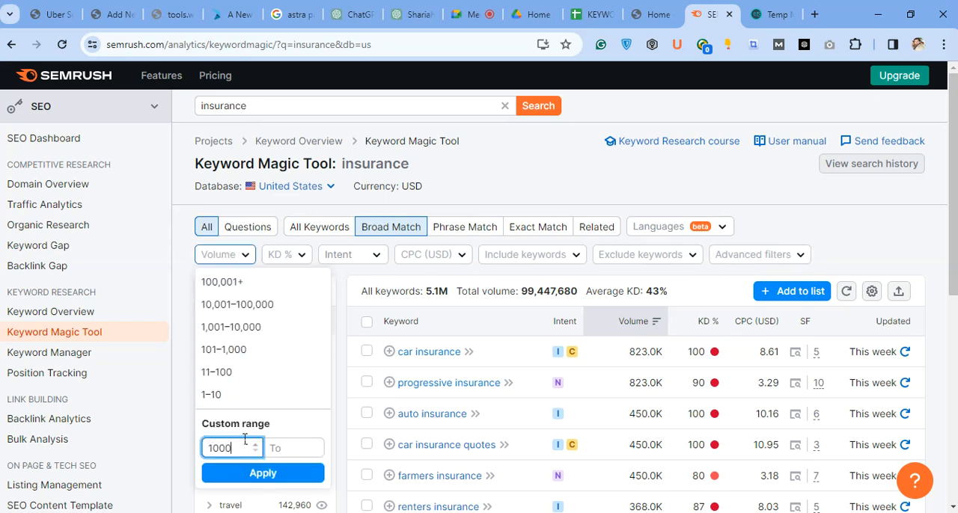
left_click(229, 475)
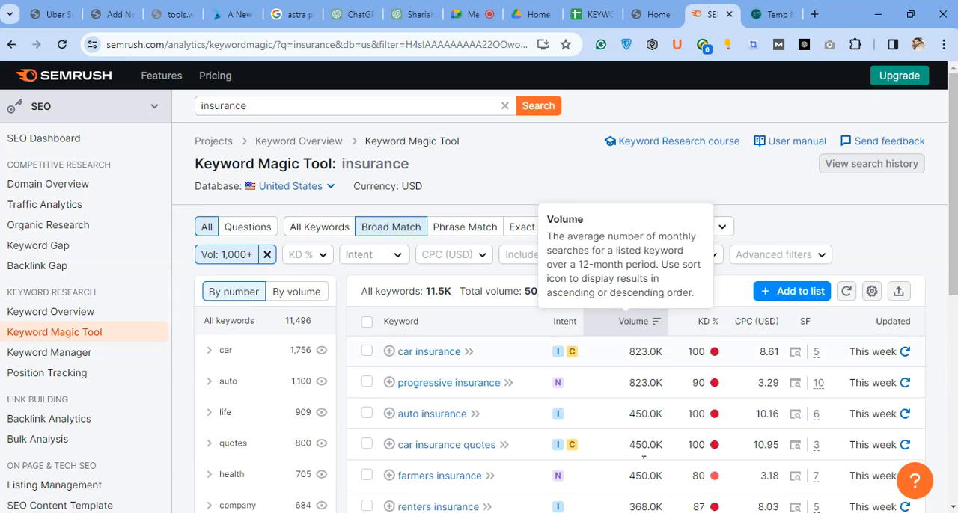
left_click(315, 256)
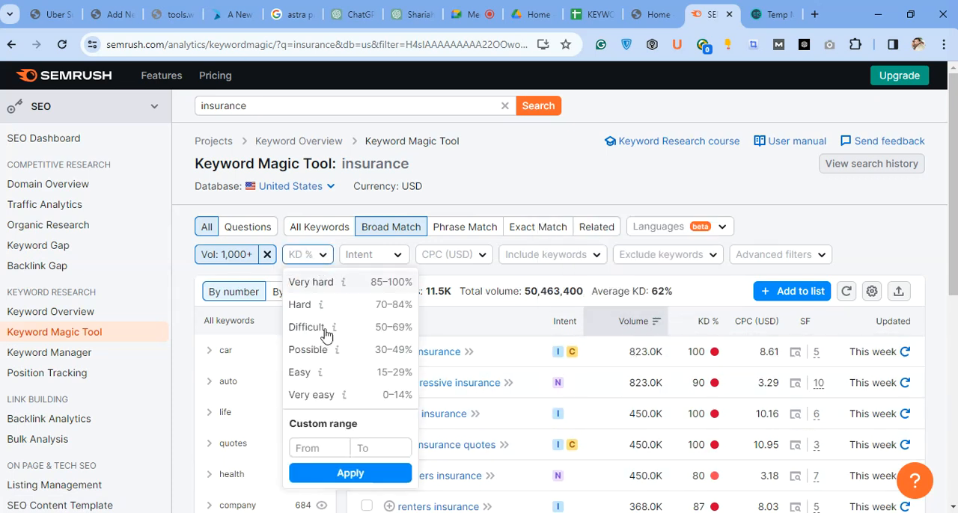
left_click(344, 396)
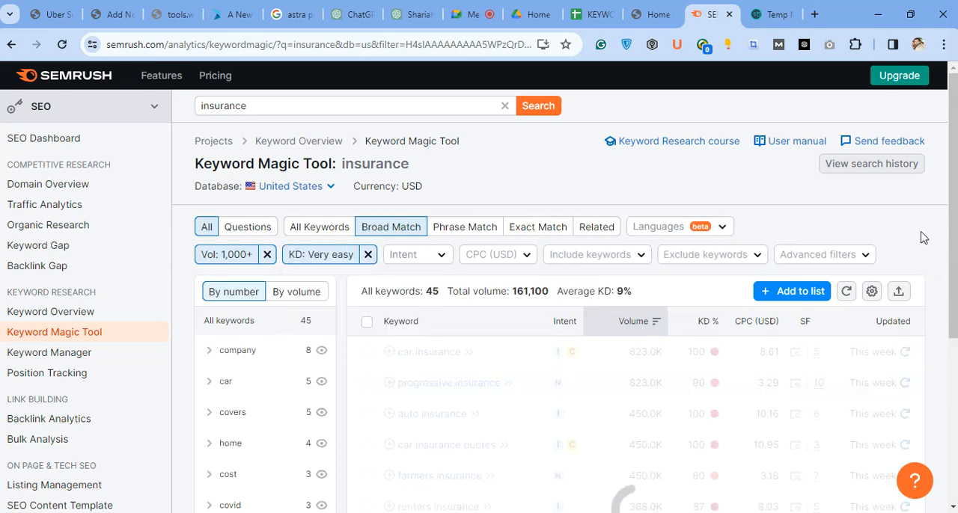
Look through the filtered insurance keywords down to the 7-day trial offer, highlight its heading and go back up to the filters.
scroll(923, 238, "down", 3)
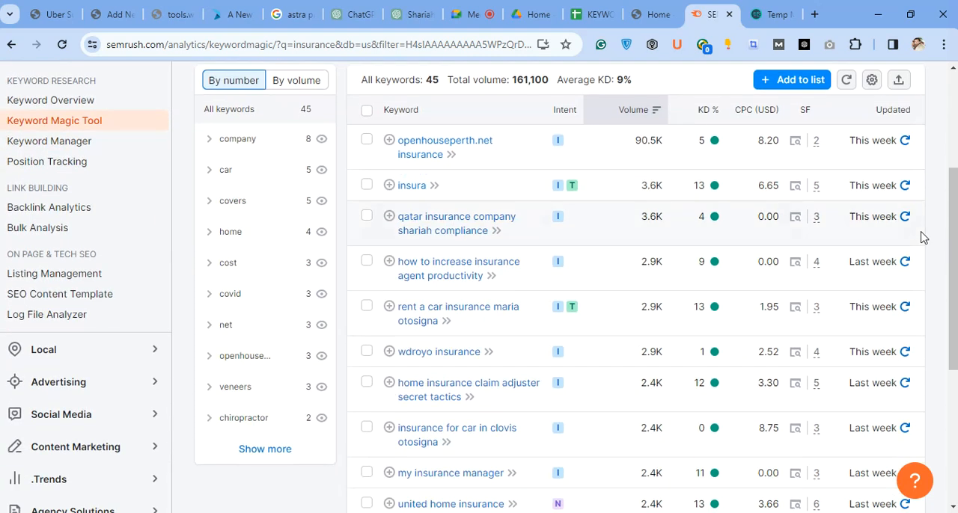
scroll(923, 238, "down", 1)
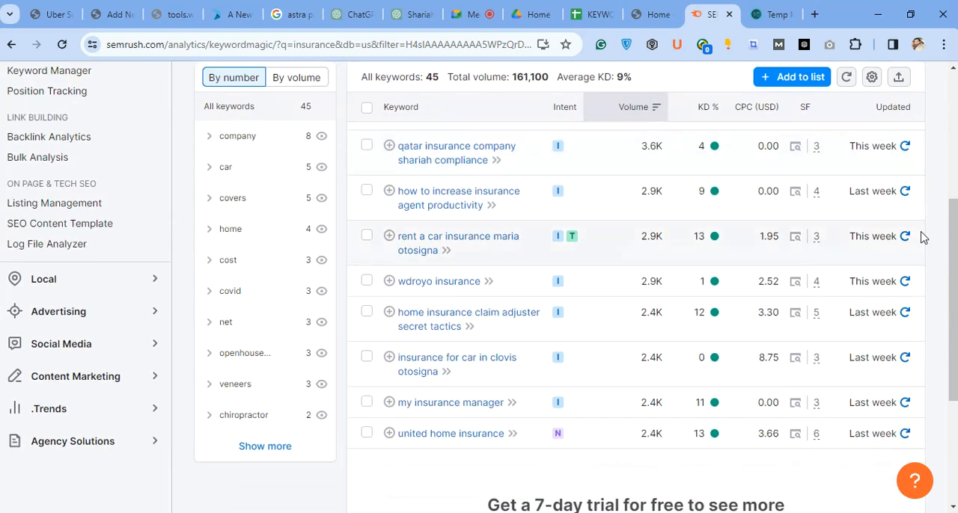
scroll(923, 238, "up", 1)
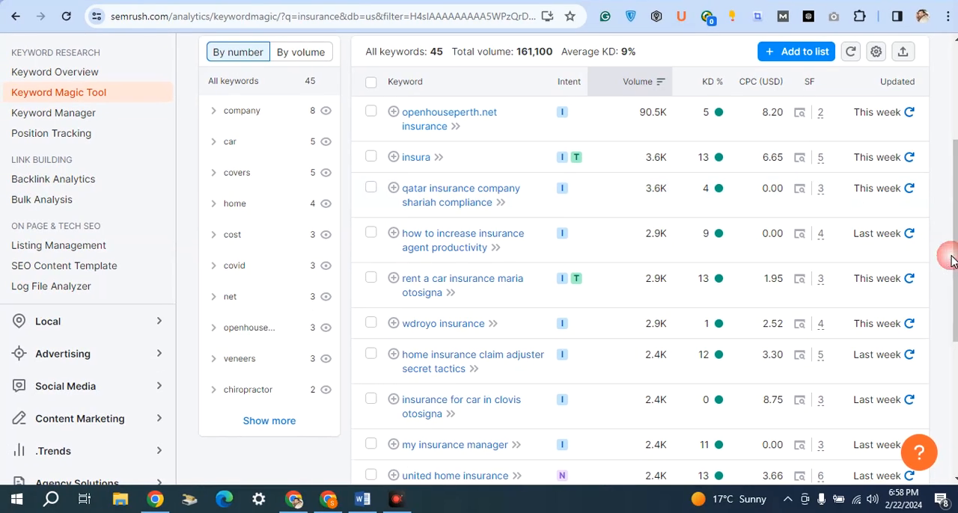
scroll(640, 318, "down", 3)
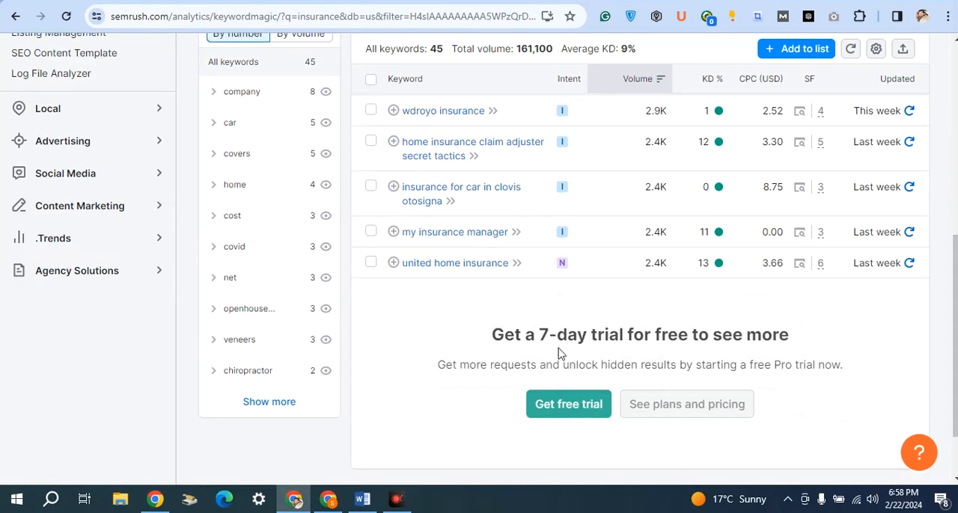
left_click_drag(493, 330, 834, 336)
left_click(836, 333)
left_click_drag(950, 330, 939, 209)
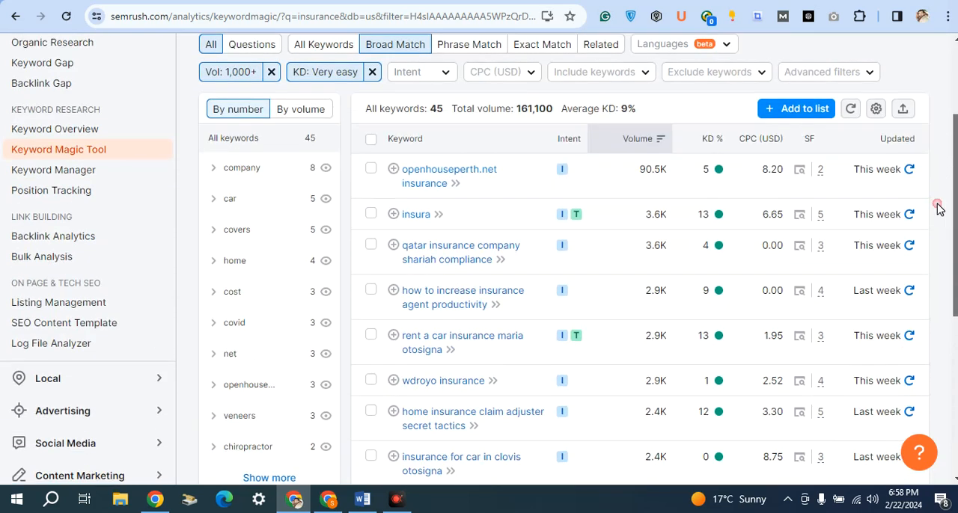
Show the settings of the volume and keyword difficulty filters and close them without changing anything.
left_click(231, 71)
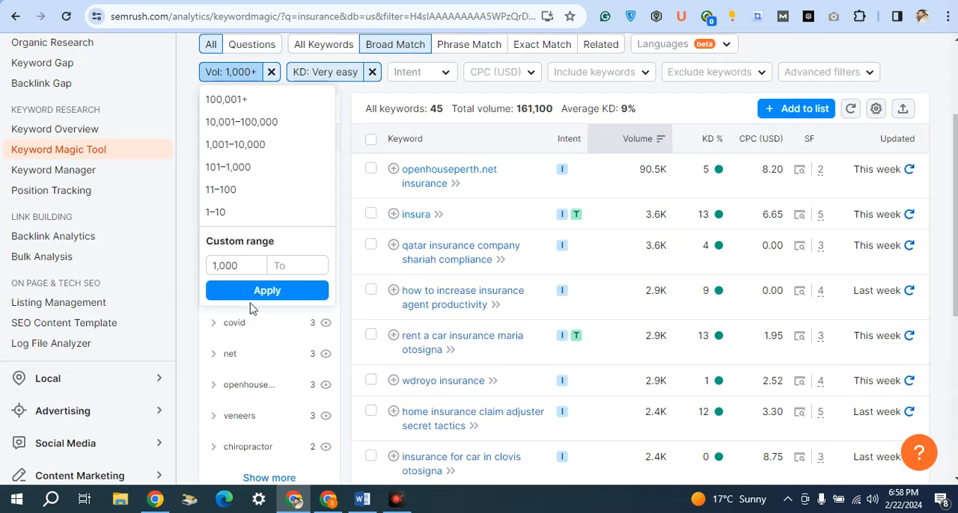
left_click(346, 95)
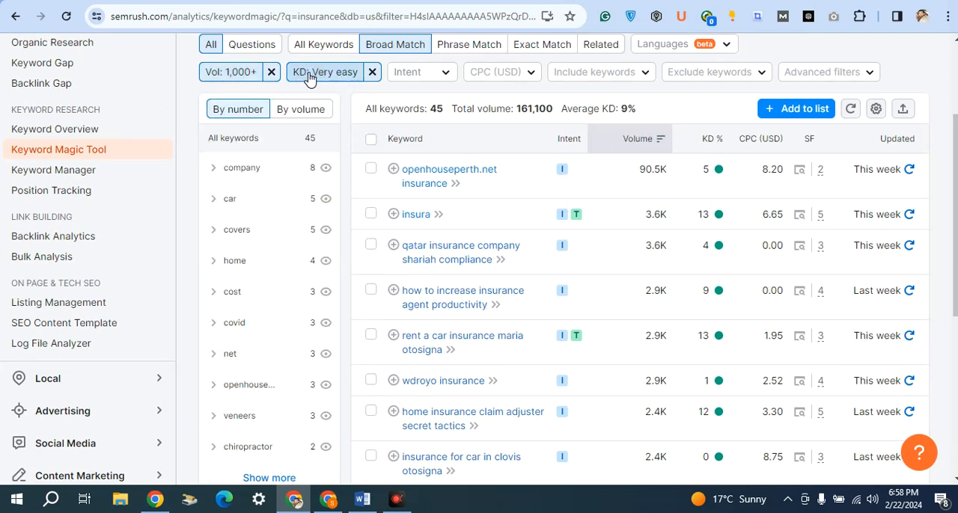
left_click(314, 74)
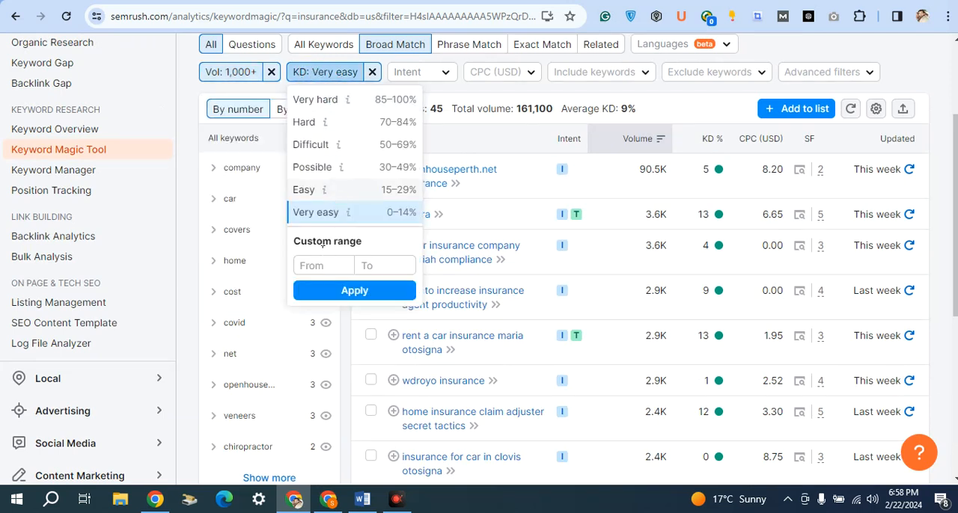
left_click(942, 138)
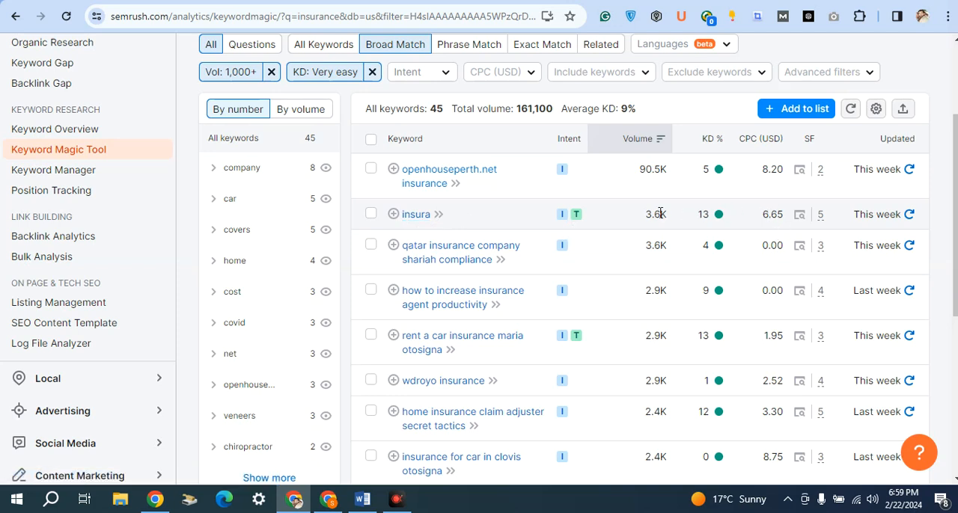
Examine the filtered keywords with their volumes, highlighting the volume of "insura" and checking the rest of the list.
left_click_drag(653, 214, 667, 216)
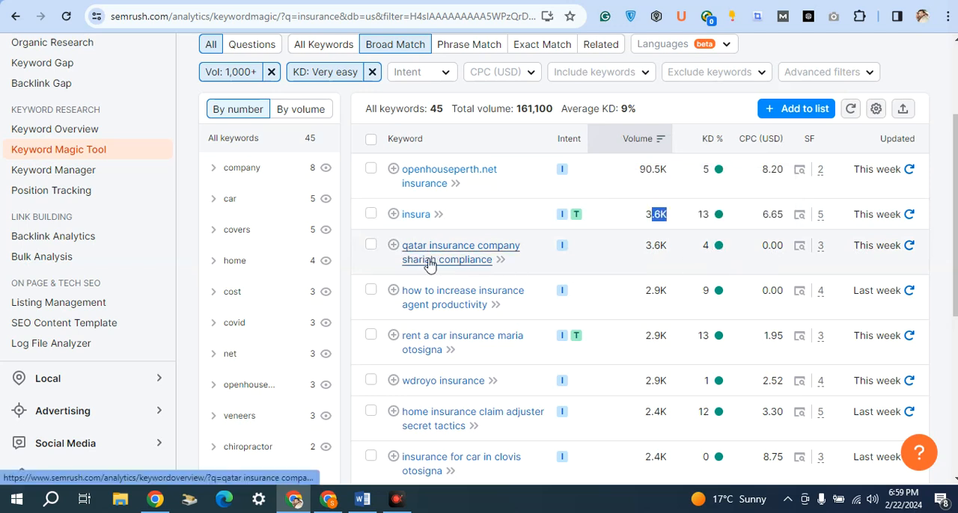
scroll(486, 269, "down", 1)
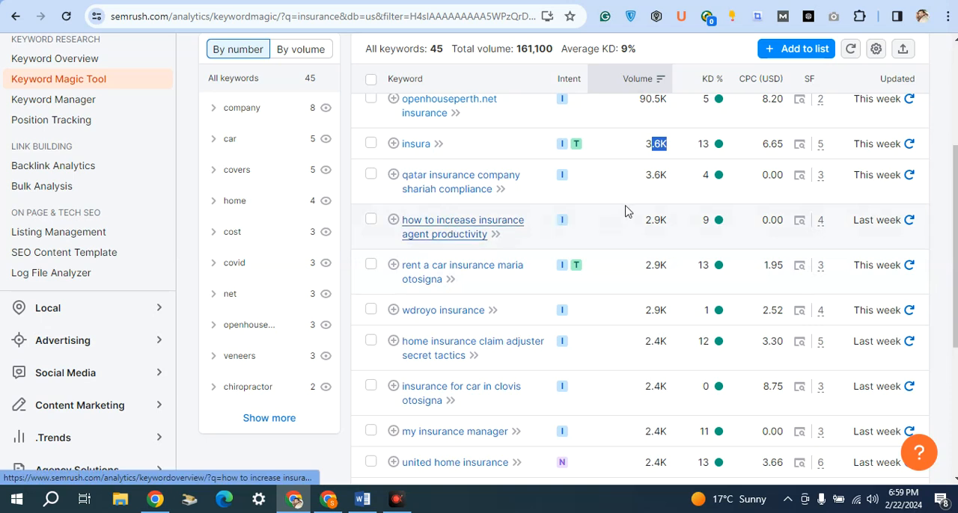
scroll(506, 106, "down", 2)
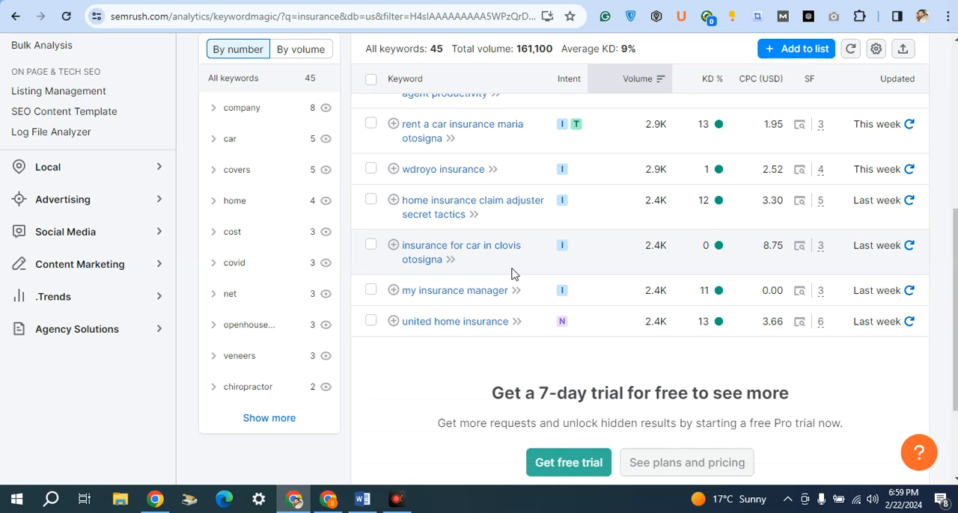
scroll(515, 273, "up", 3)
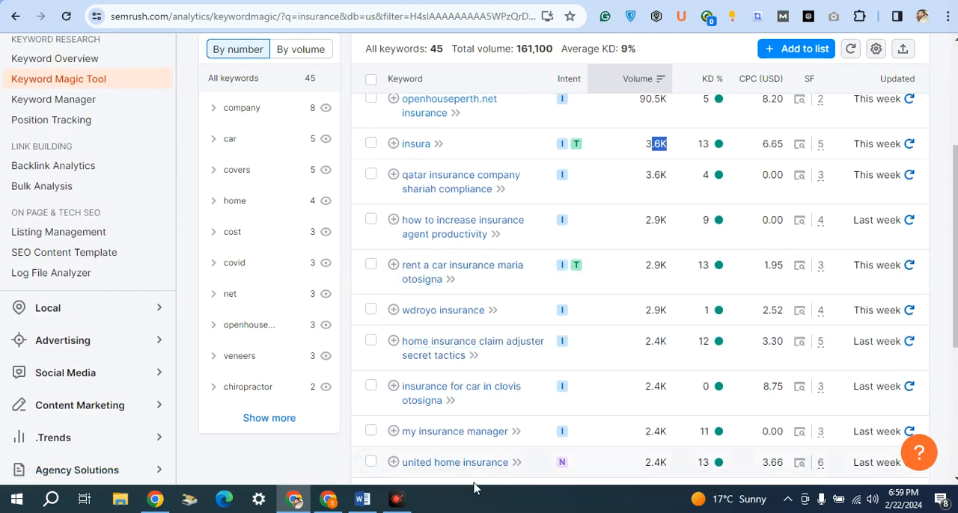
Switch to the ChatGPT conversation and send the prompt "give me keyword ideas on technology".
scroll(500, 233, "up", 4)
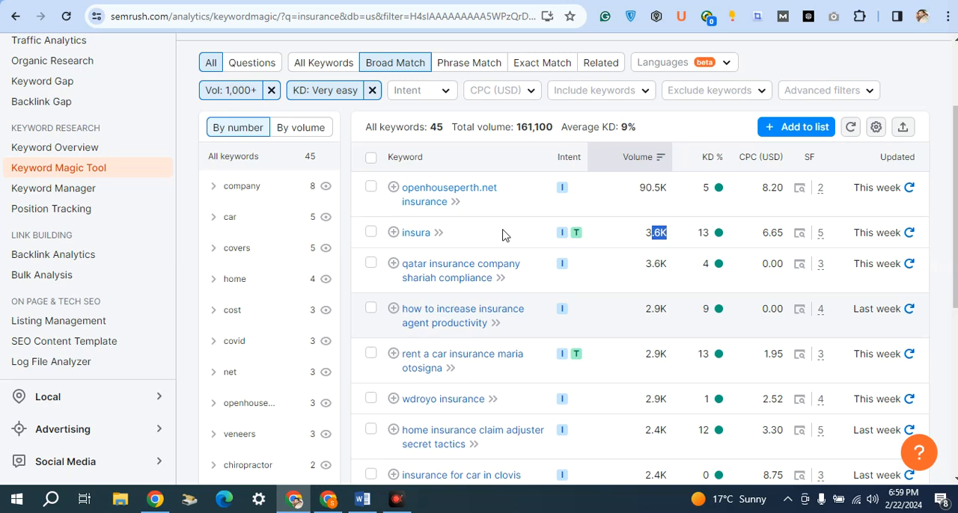
left_click(321, 78)
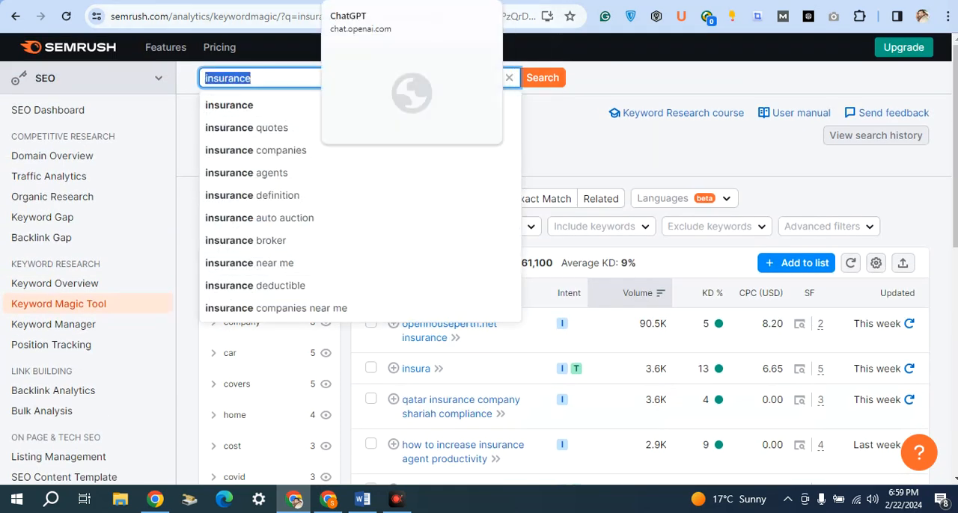
left_click(367, 1)
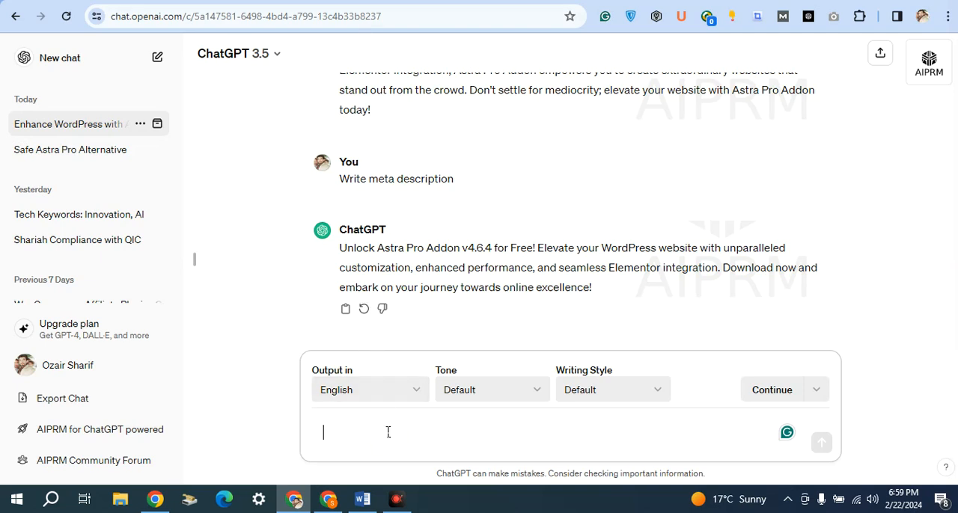
type("w")
key("BackSpace")
type("gi")
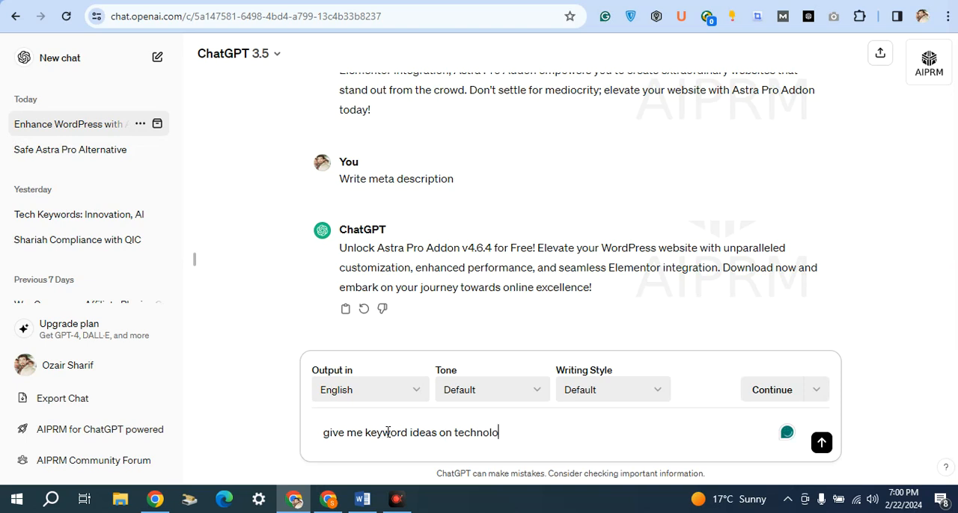
key("Return")
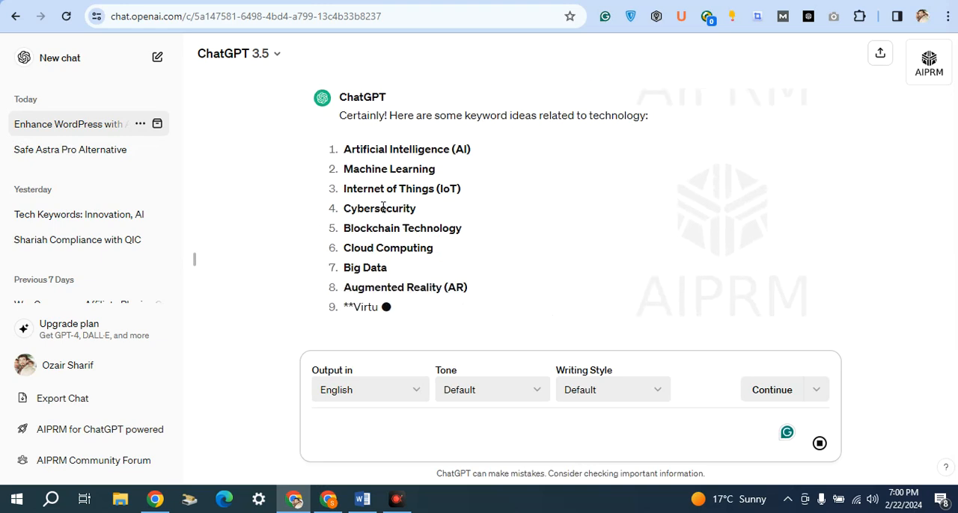
Copy "Artificial Intelligence" from ChatGPT's keyword list and search for it in Semrush's Keyword Magic Tool, replacing "insurance".
scroll(368, 198, "up", 3)
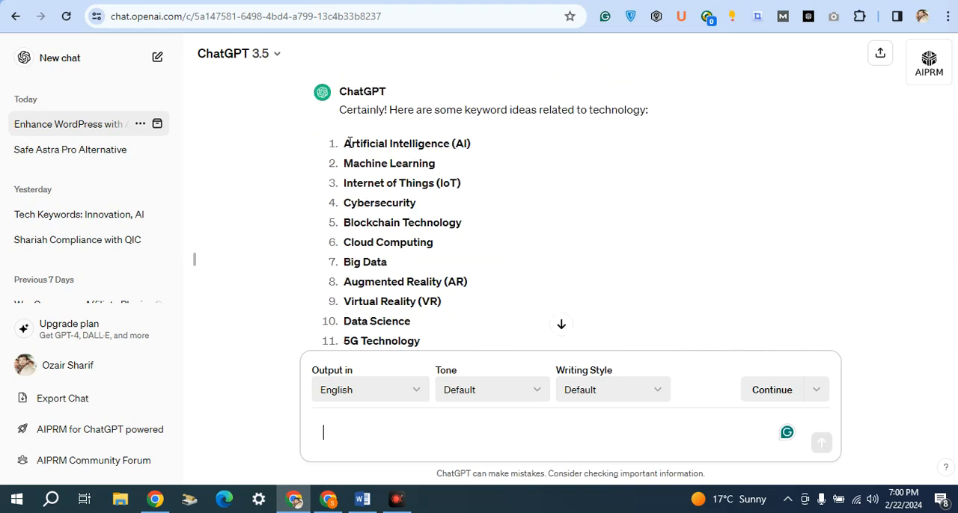
left_click_drag(345, 144, 450, 143)
key("ctrl+c")
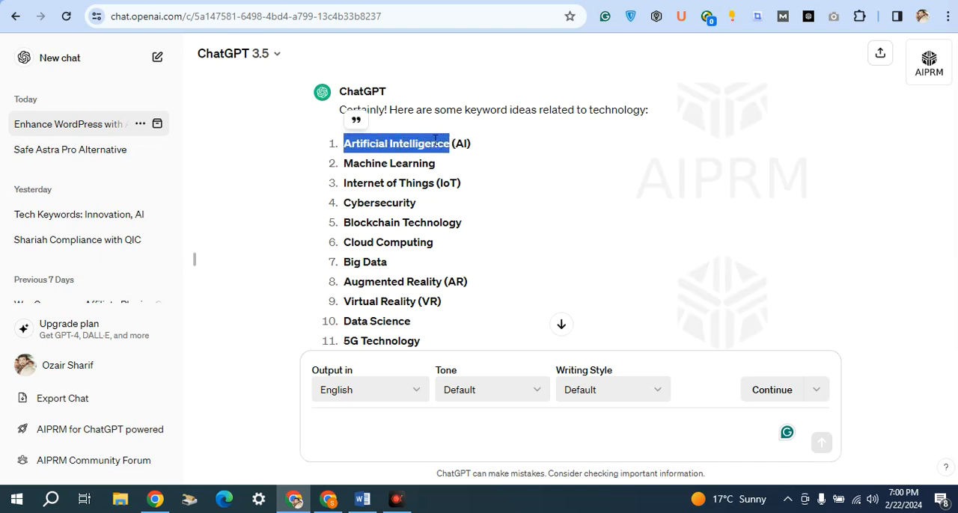
left_click(727, 2)
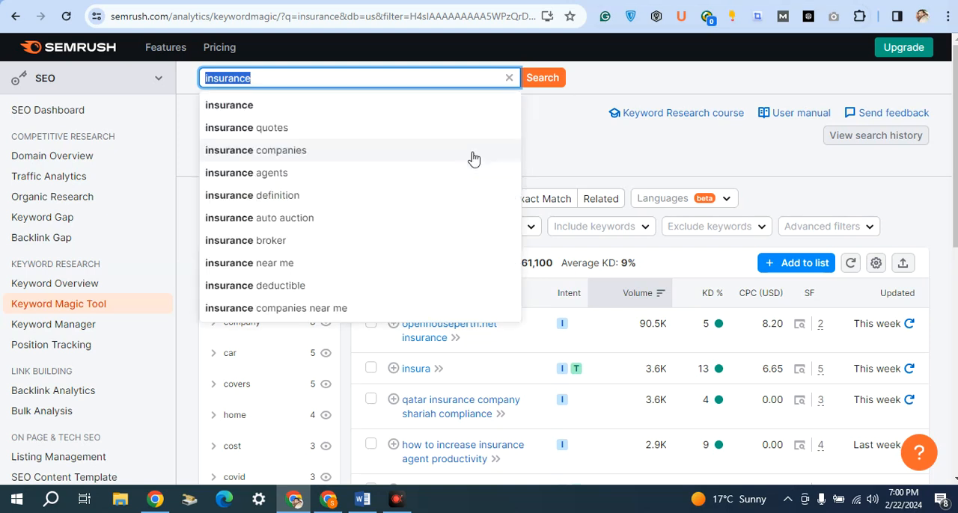
key("ctrl+v")
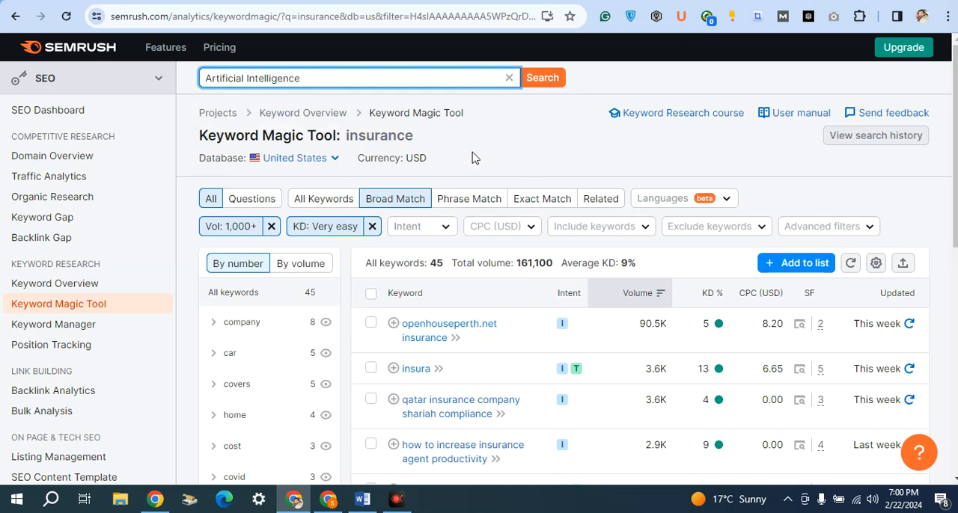
key("Return")
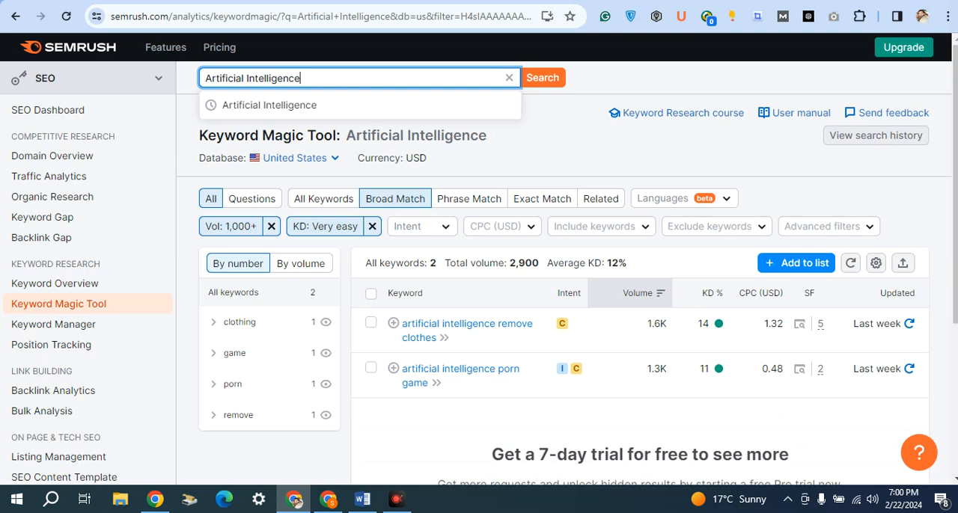
Copy "Machine Learning" from ChatGPT's keyword list and search for it in Semrush's Keyword Magic Tool.
left_click(474, 0)
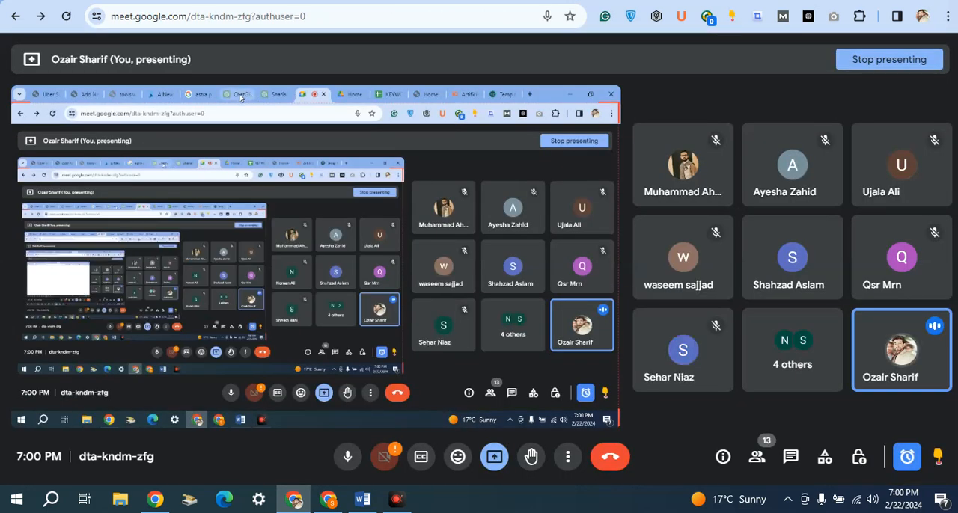
left_click(365, 0)
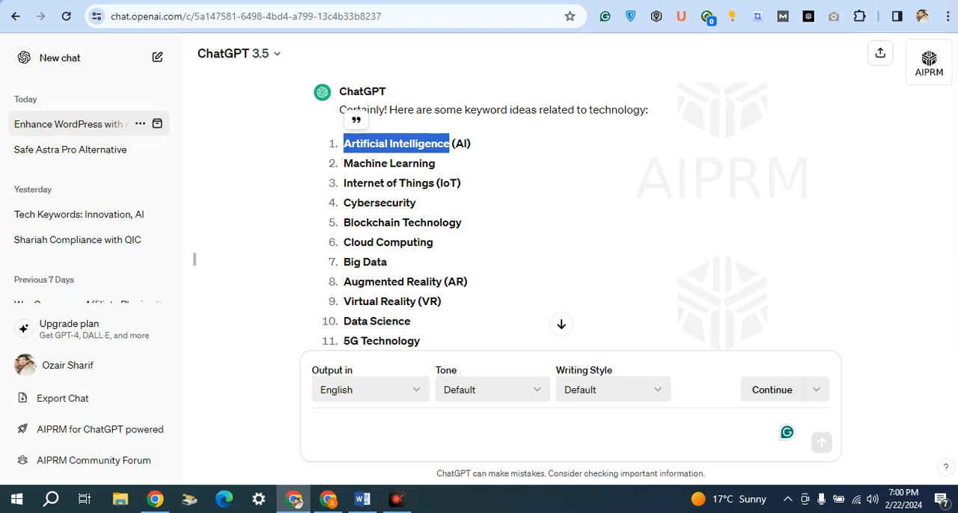
left_click_drag(344, 163, 440, 163)
key("ctrl+c")
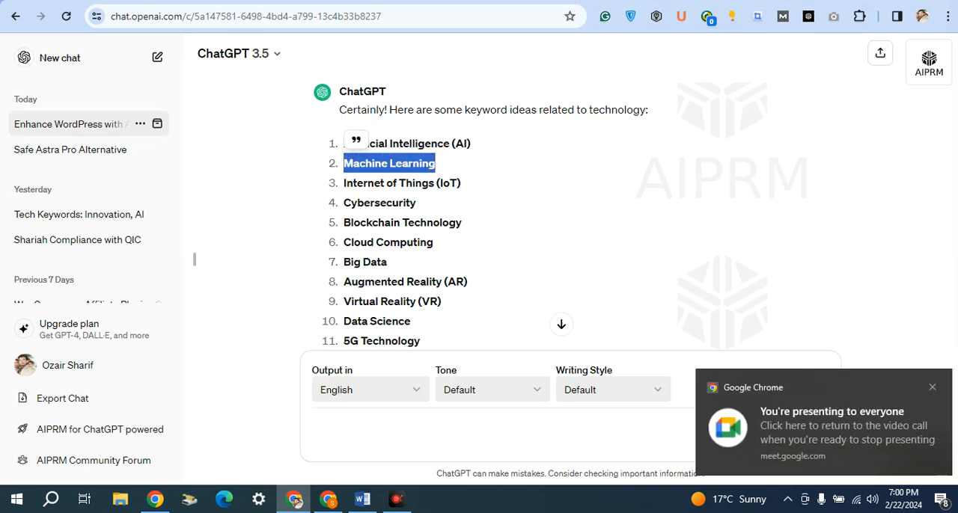
left_click(364, 0)
double_click(359, 79)
key("ctrl+a")
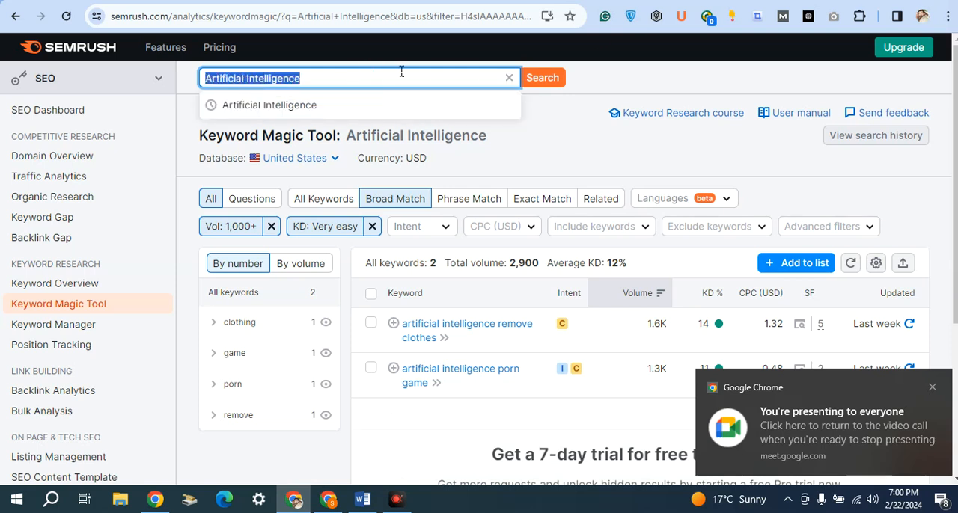
key("ctrl+v")
key("Return")
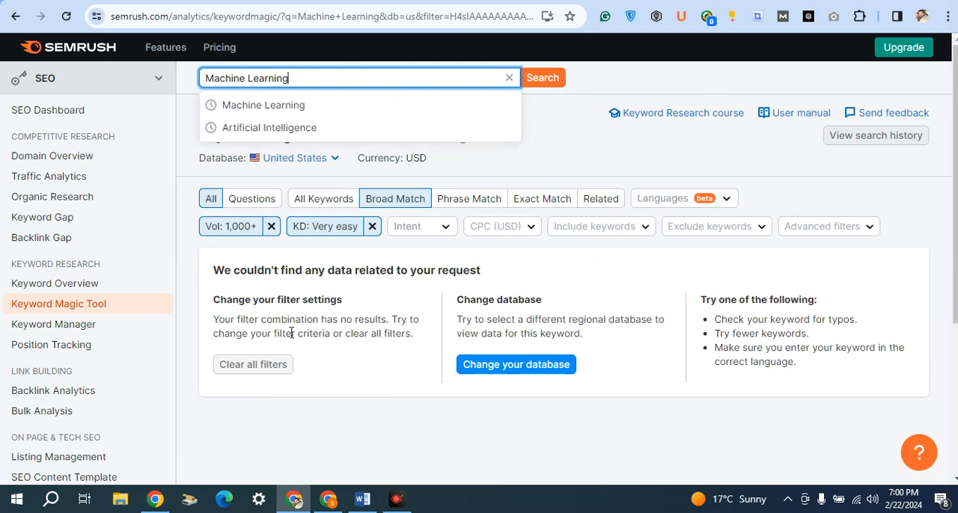
left_click(548, 139)
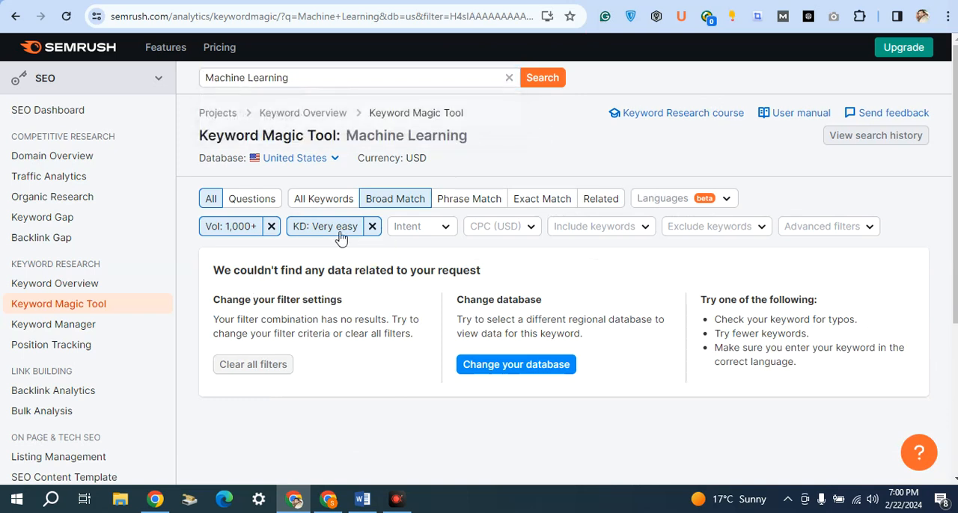
Remove the "Very easy" keyword difficulty filter and filter the Machine Learning keywords by "Easy" difficulty, 15–29%.
left_click(372, 228)
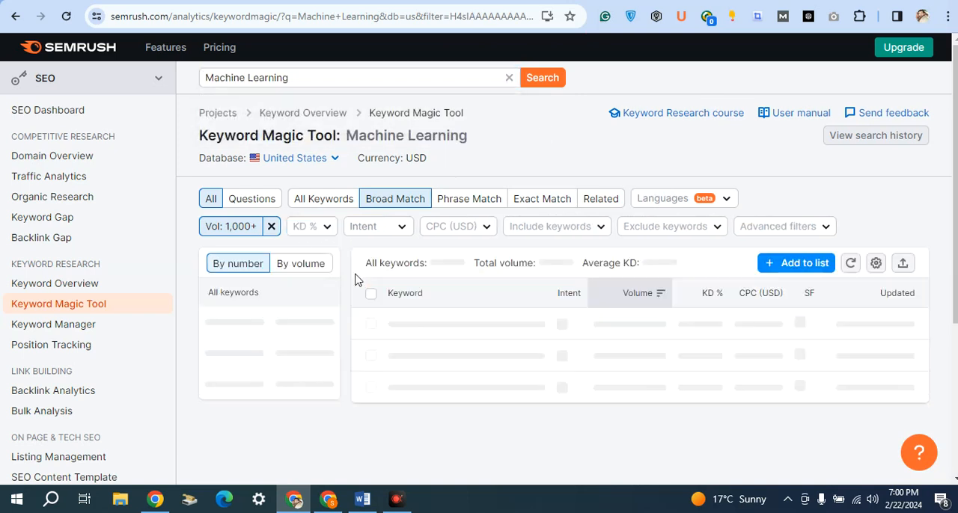
left_click(317, 232)
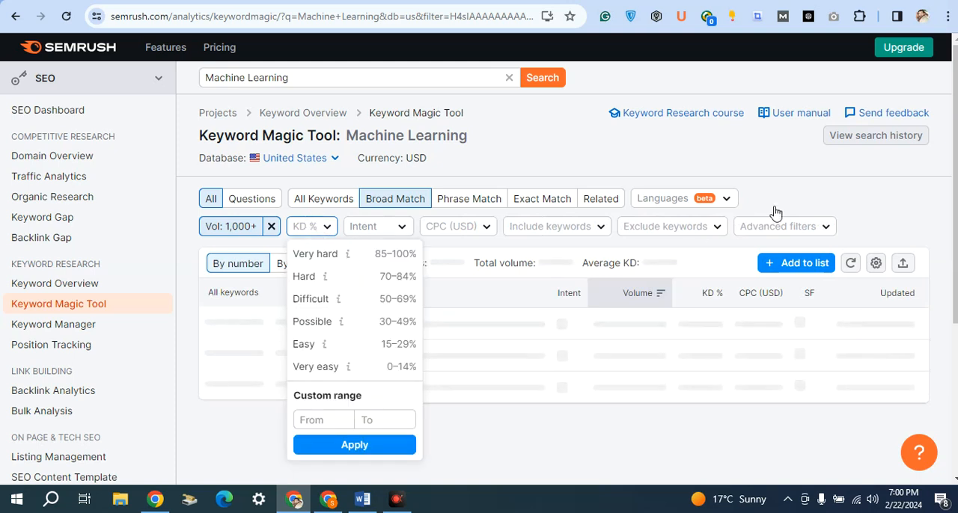
left_click(925, 214)
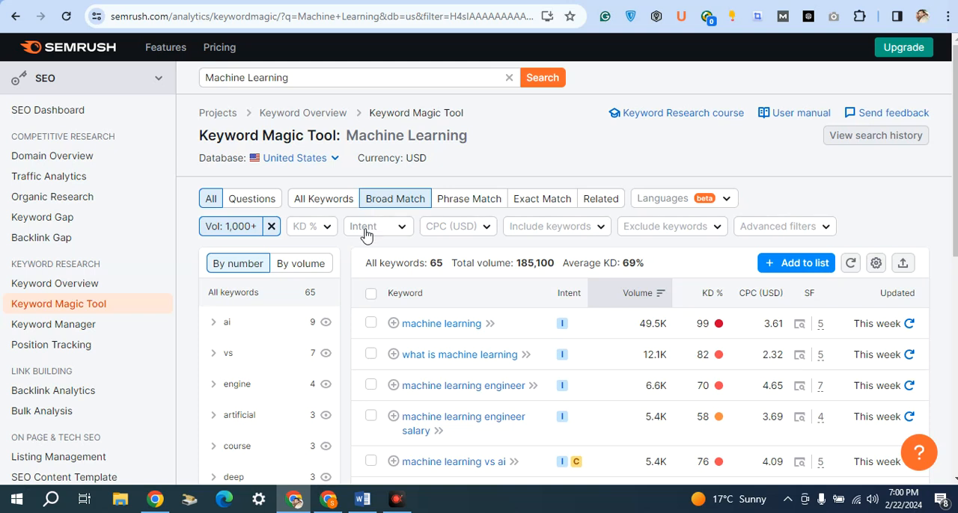
left_click(297, 230)
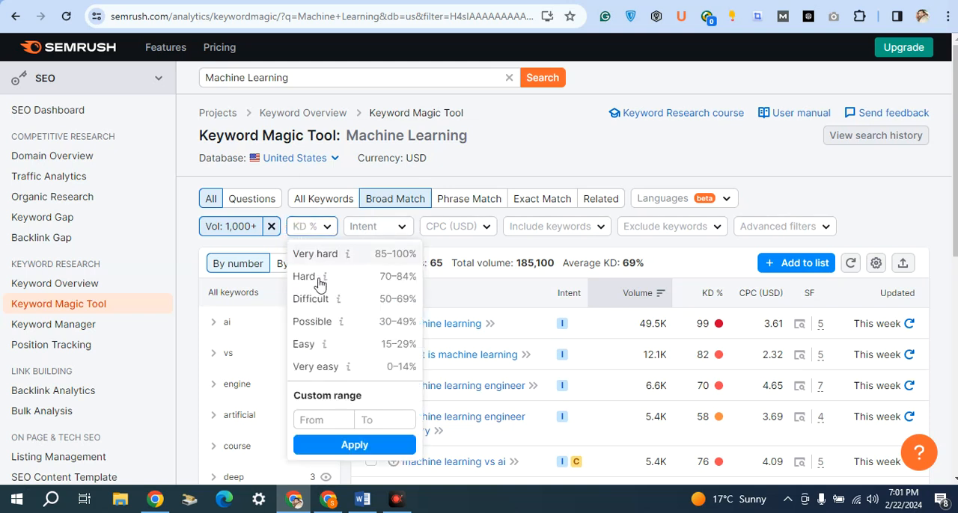
left_click(333, 350)
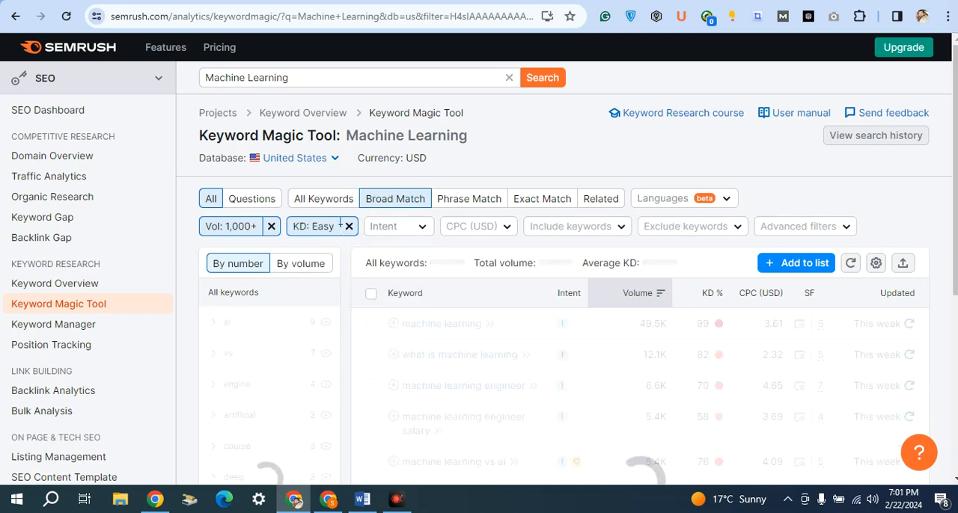
Set the keyword difficulty filter of the Machine Learning keywords to a custom range up to 20%.
left_click(335, 233)
left_click(335, 234)
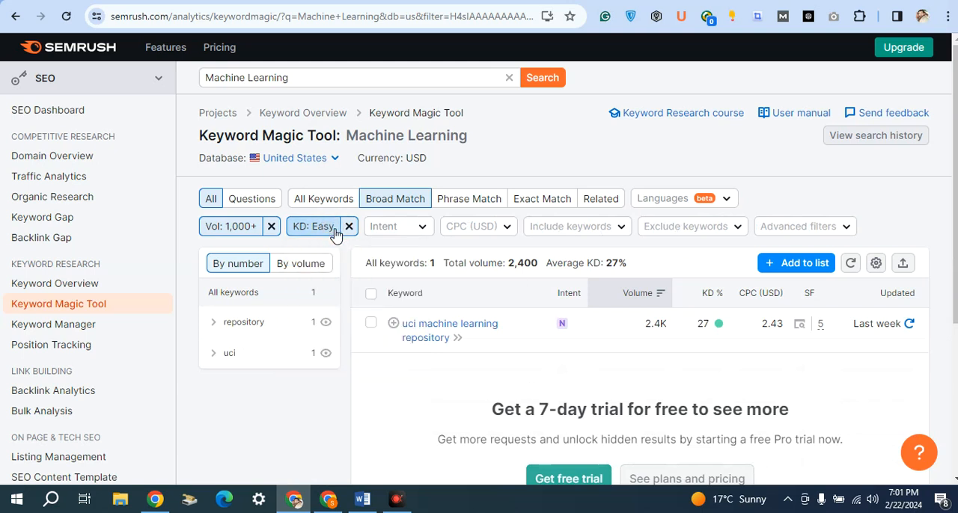
left_click(335, 234)
left_click(368, 419)
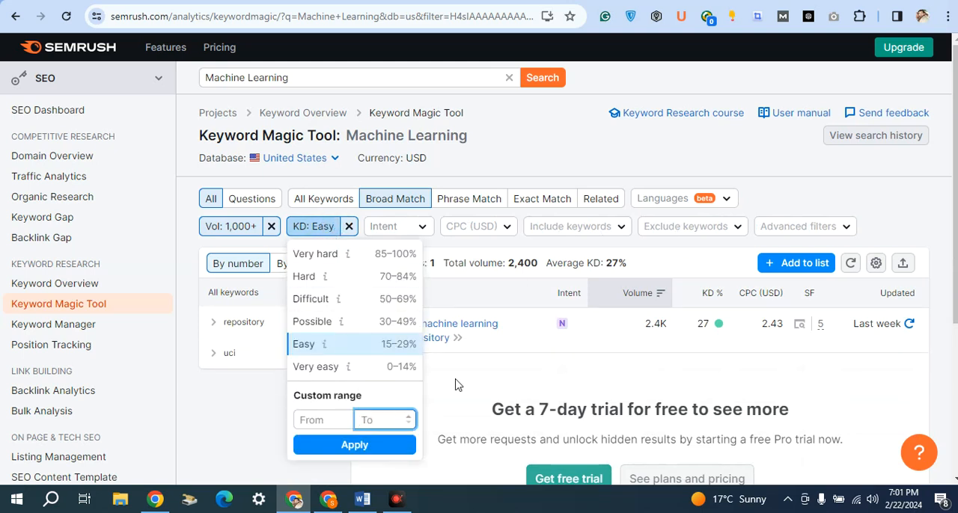
left_click(361, 449)
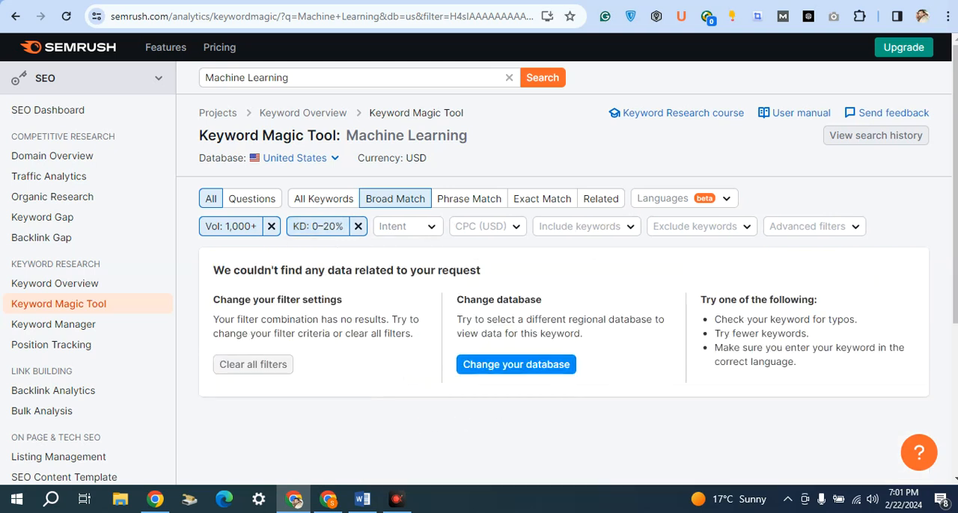
Copy "IoT" from ChatGPT's keyword list, search for it in Semrush's Keyword Magic Tool and close the search suggestions.
left_click(410, 1)
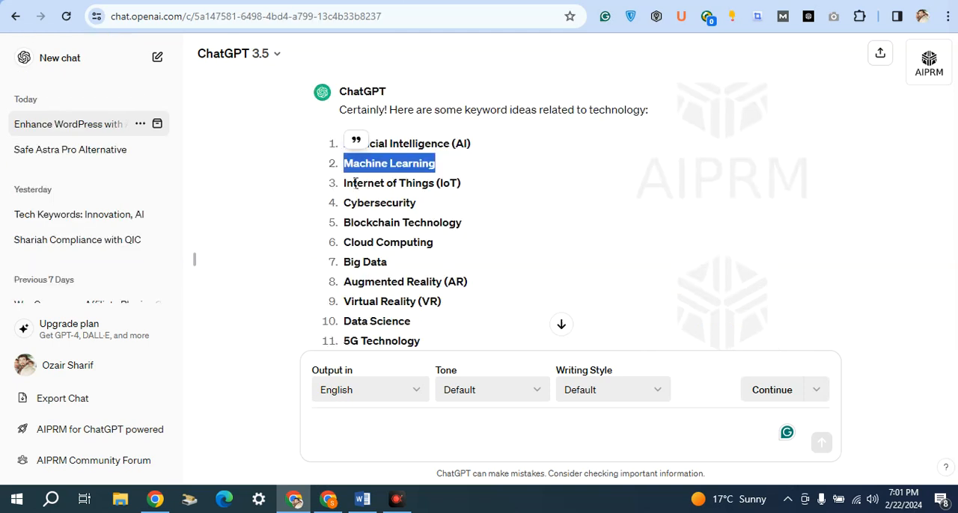
left_click_drag(346, 183, 458, 183)
key("ctrl+c")
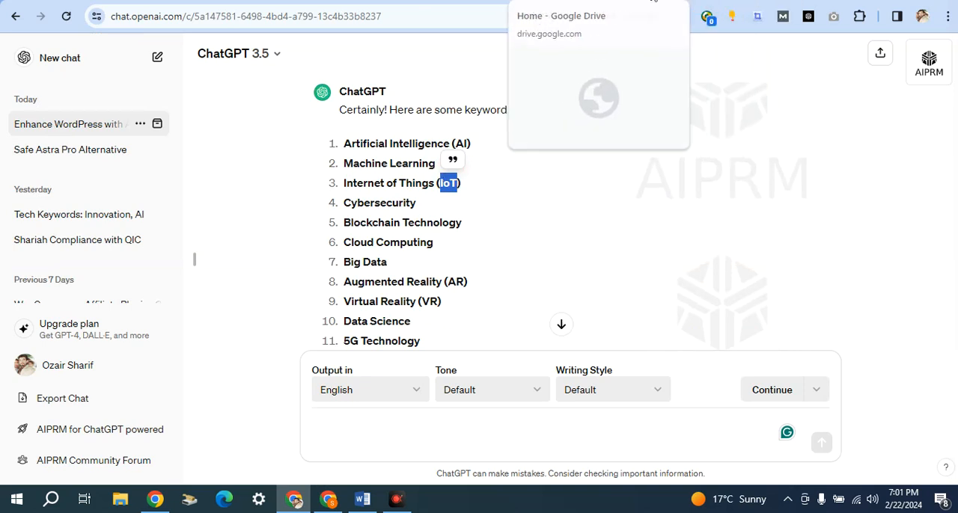
left_click(714, 1)
left_click(324, 76)
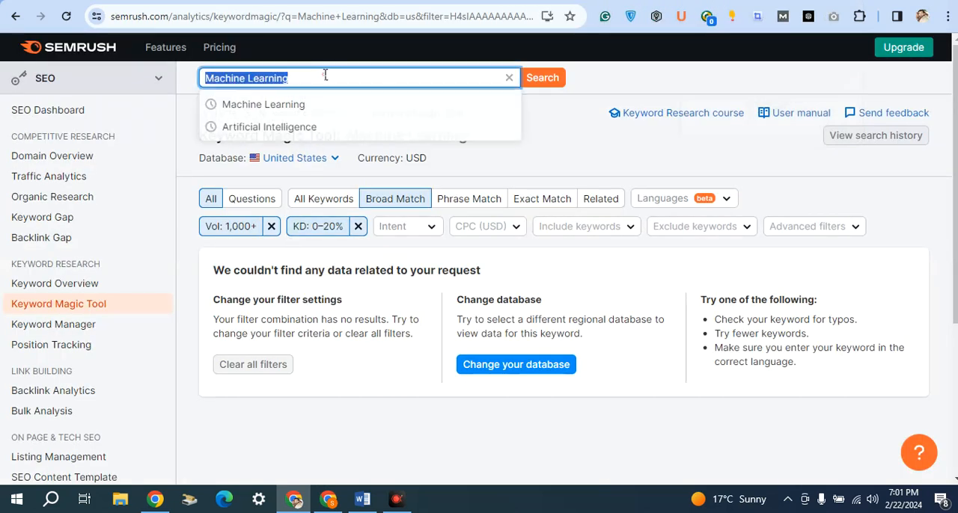
key("ctrl+v")
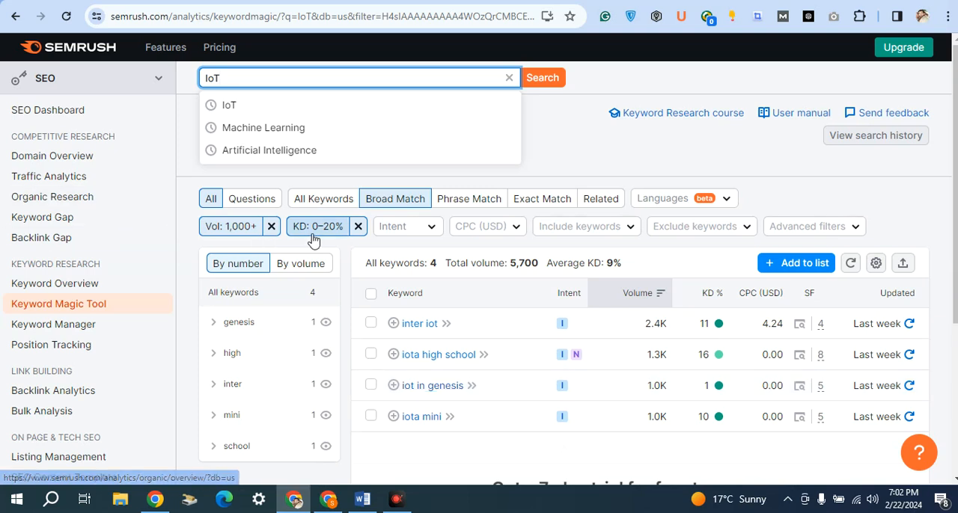
left_click(346, 251)
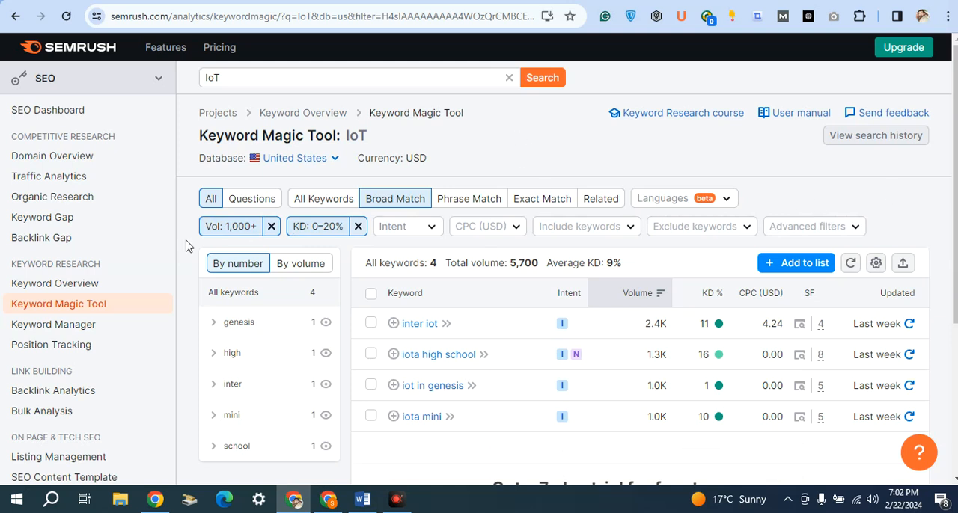
Show the custom ranges of the volume and keyword difficulty filters, highlighting their limits, and close them without changing anything.
left_click(215, 226)
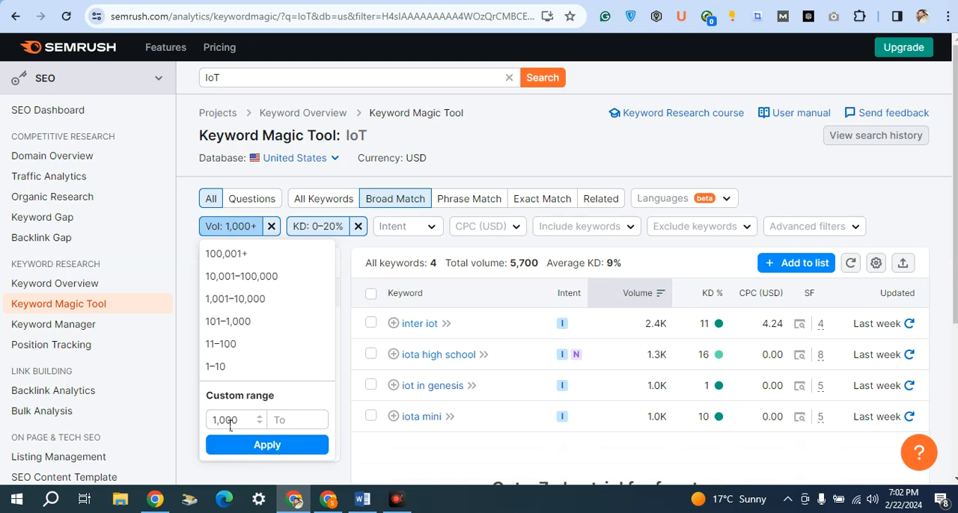
left_click(320, 227)
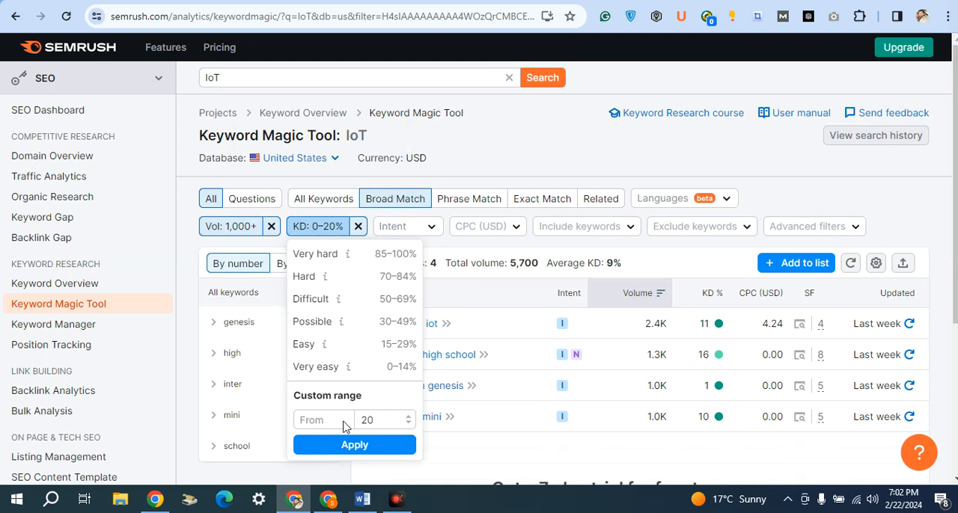
double_click(362, 419)
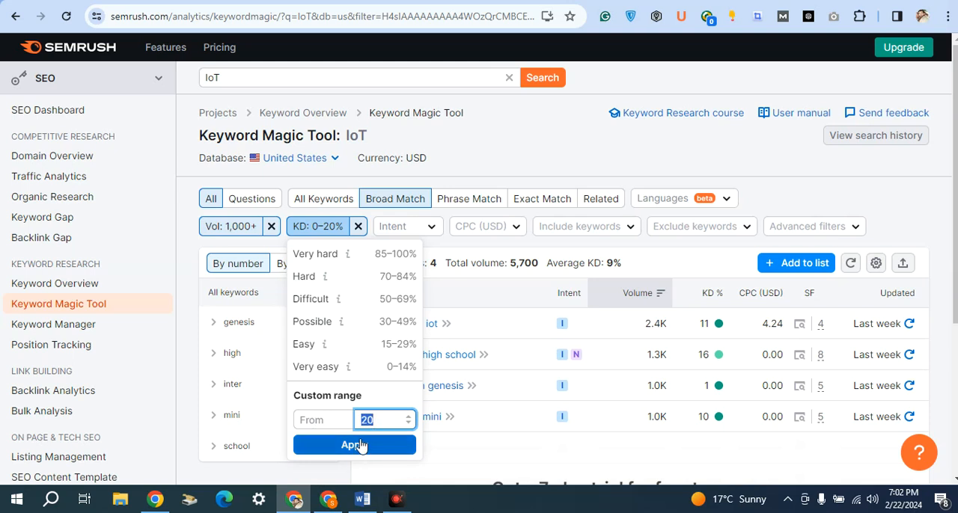
left_click(225, 231)
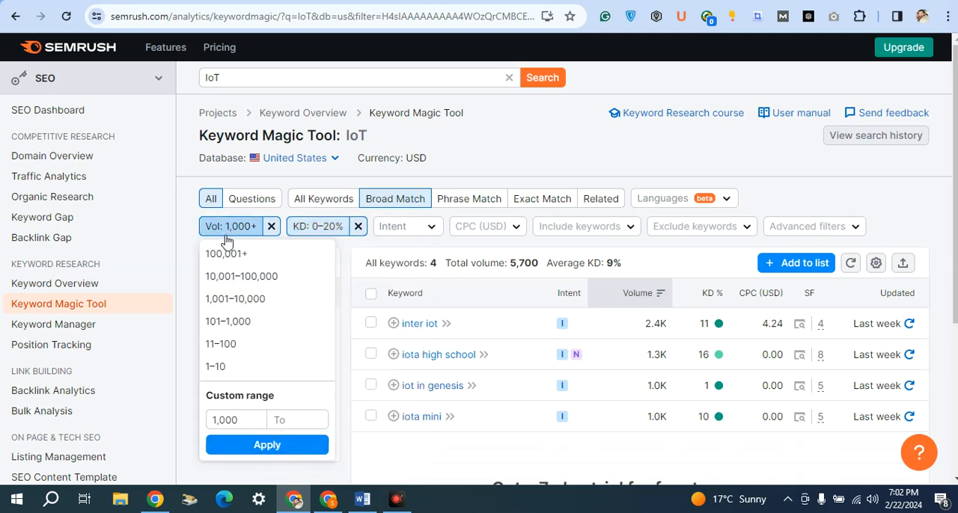
double_click(215, 421)
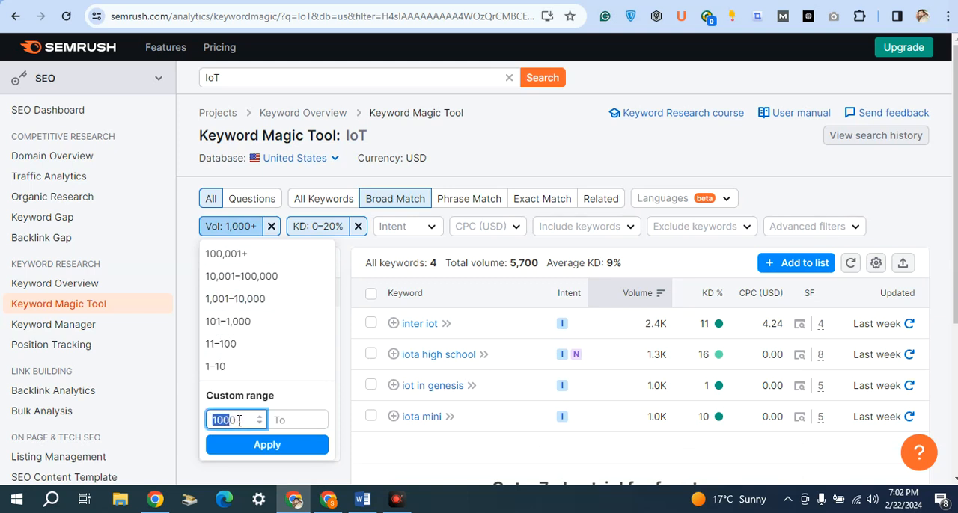
left_click(185, 233)
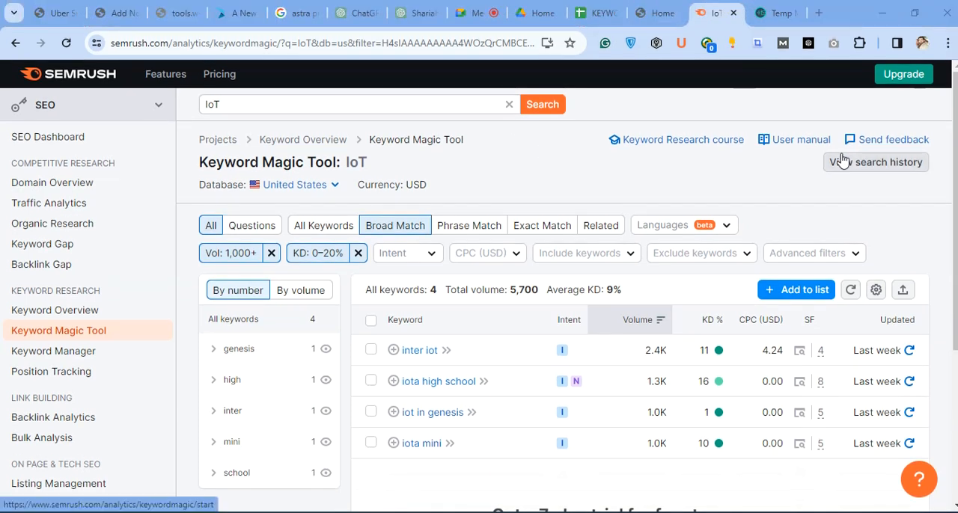
Switch to the Google Meet call and adjust the system volume for listening to the participants.
key("XF86AudioMute")
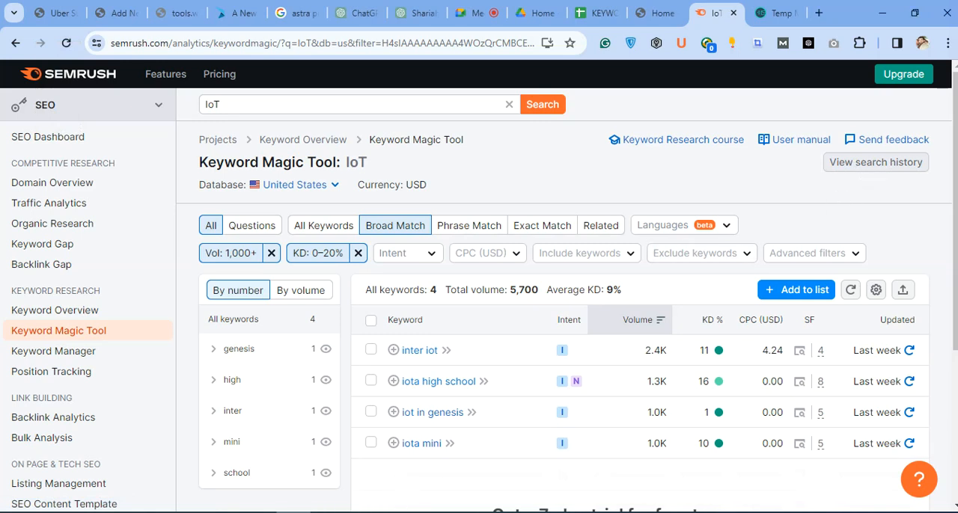
left_click(478, 13)
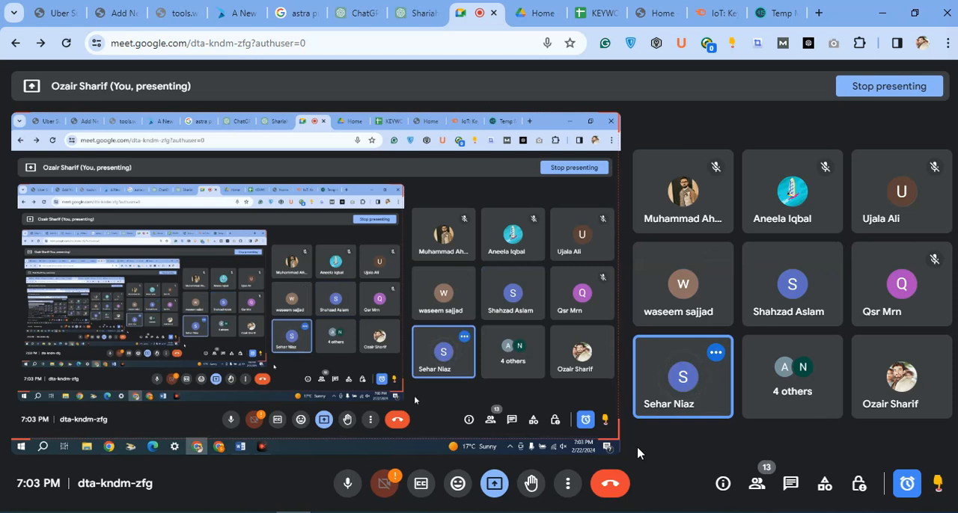
key("XF86AudioLowerVolume")
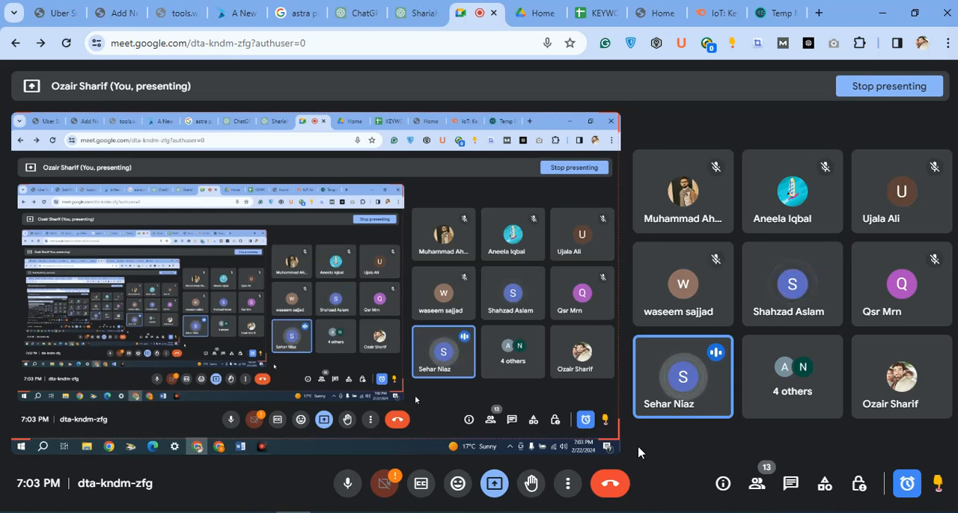
Return to the Semrush IoT results, move that browser tab beside the Meet tab and dismiss the presenting notification.
left_click(697, 13)
left_click_drag(706, 23, 539, 16)
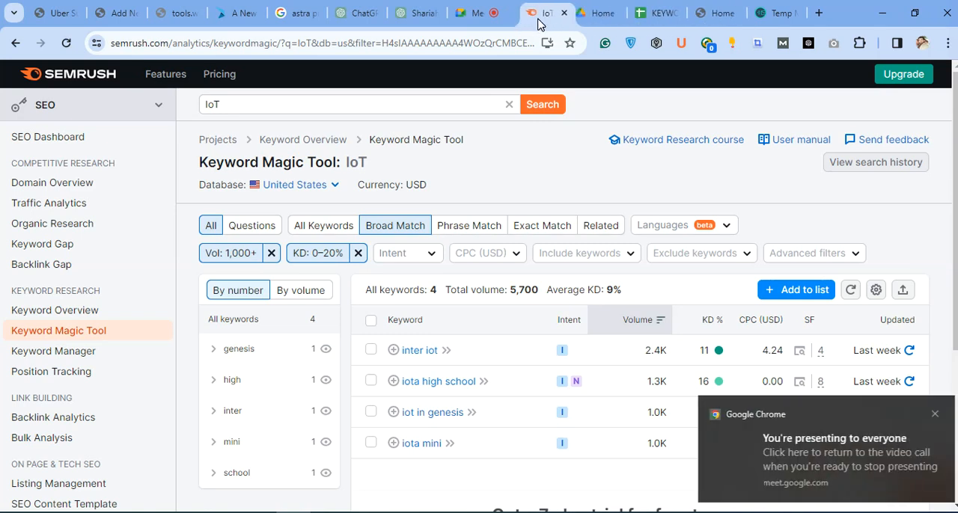
left_click(932, 414)
scroll(925, 290, "down", 3)
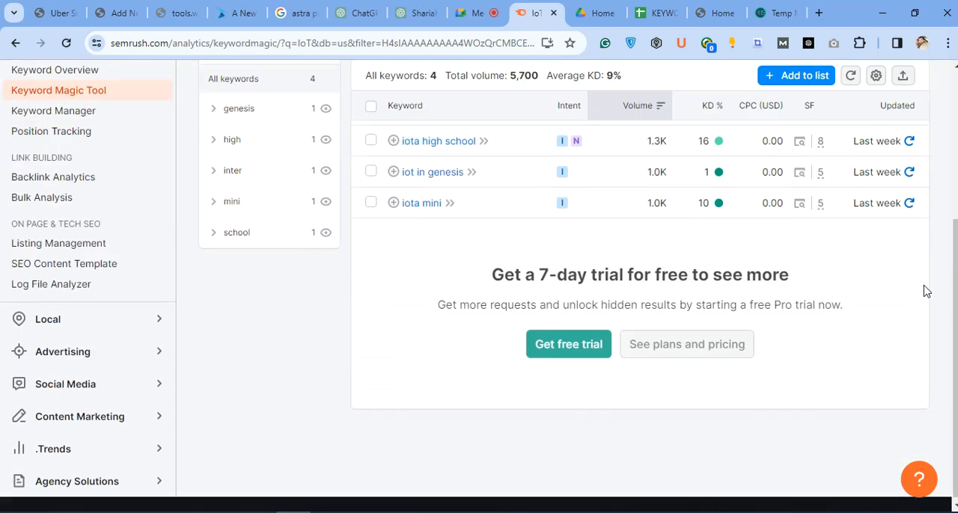
scroll(920, 299, "up", 3)
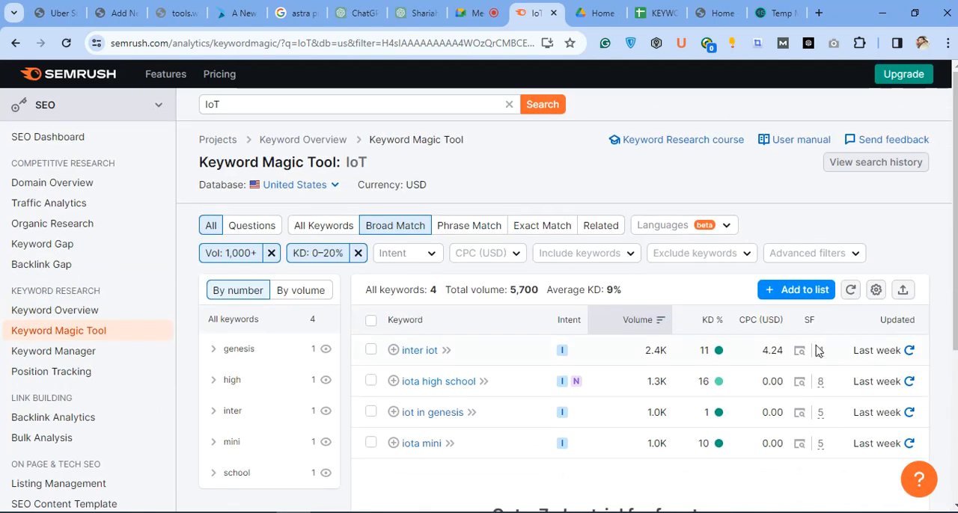
Copy the keyword "iot in genesis" from the Semrush results and search Google for it in a new regular tab.
mouse_move(578, 390)
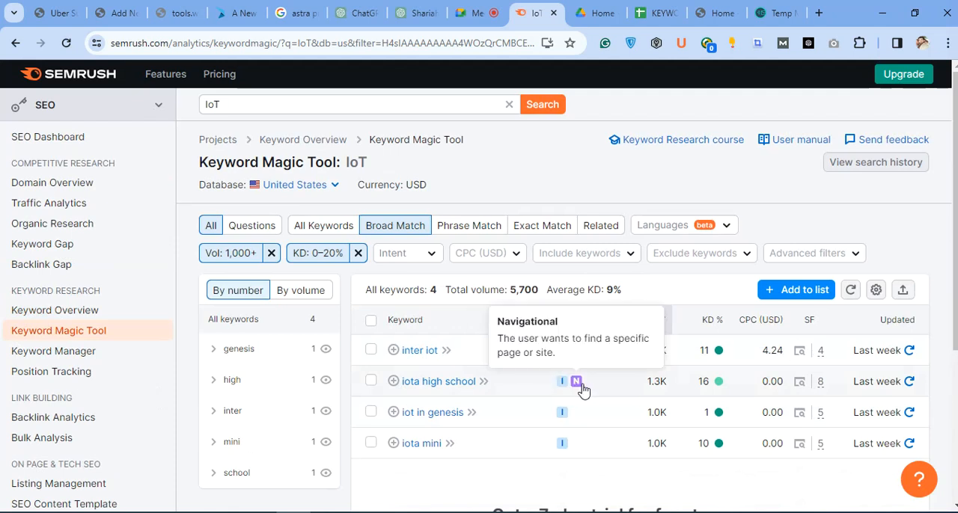
left_click_drag(464, 413, 401, 417)
key("ctrl+c")
left_click_drag(826, 447, 724, 413)
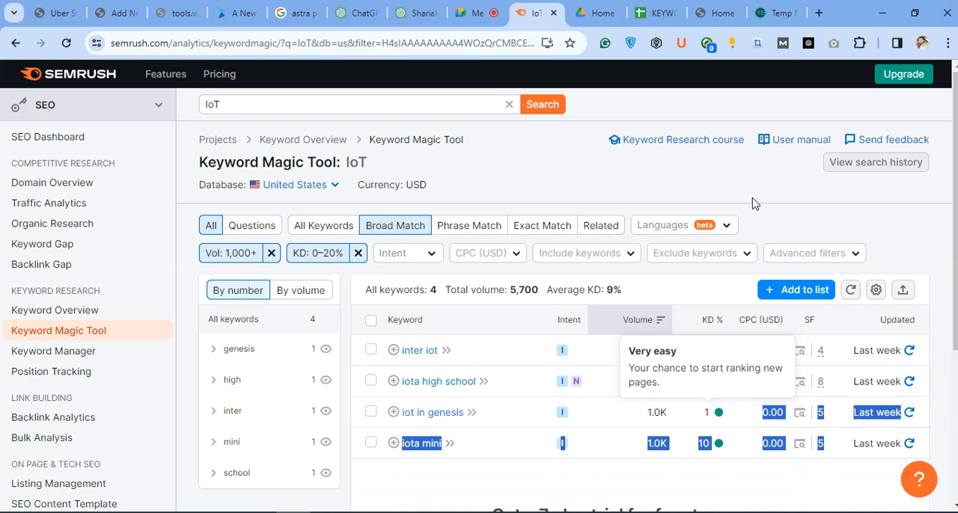
key("ctrl+shift+n")
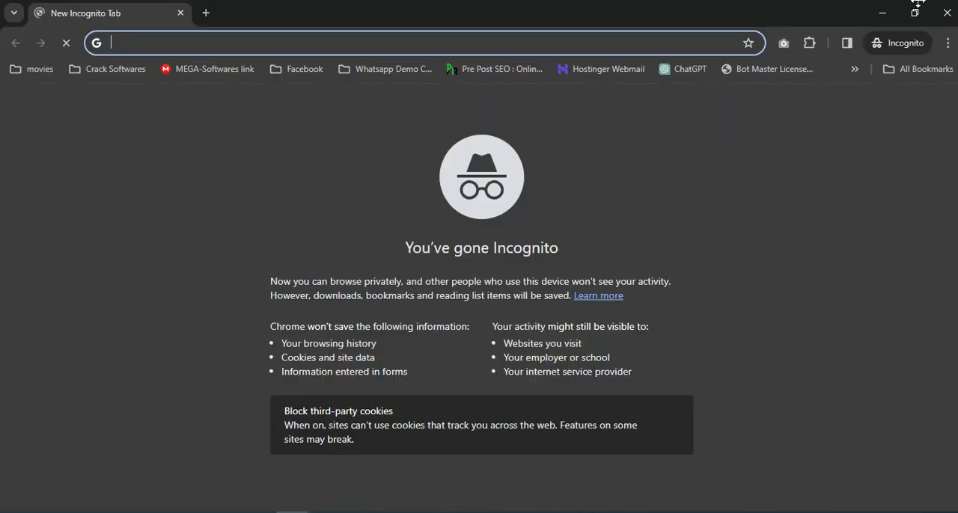
left_click(940, 12)
left_click(818, 13)
key("ctrl+v")
key("Return")
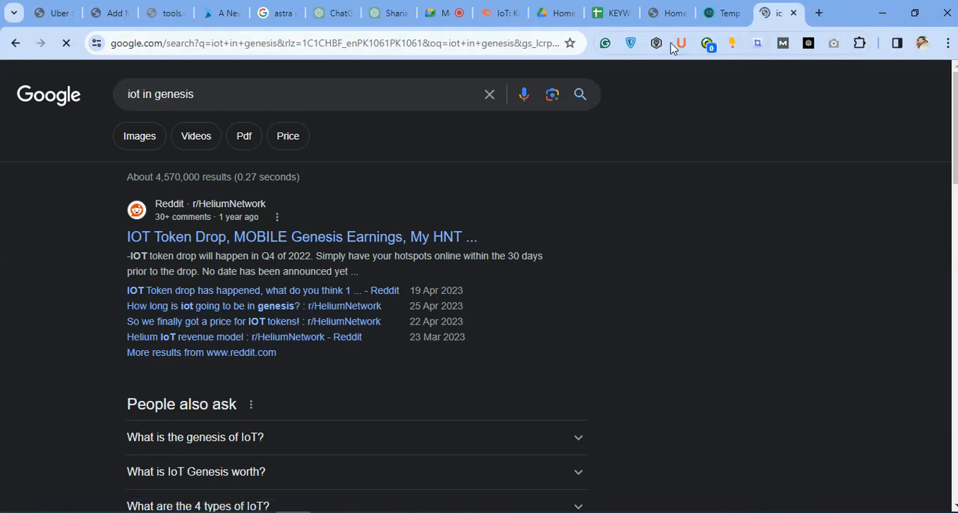
Look through the installed browser extensions for the SEO tools and close the list.
left_click(860, 43)
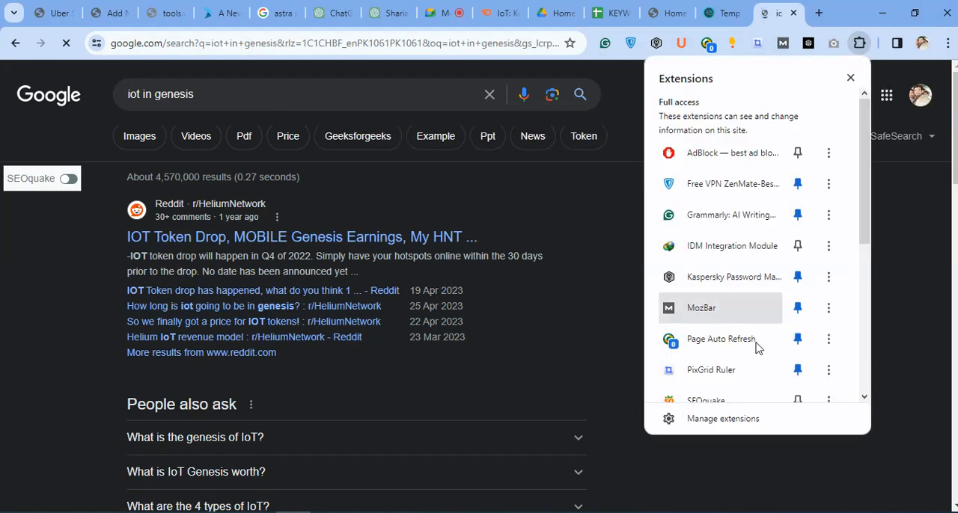
scroll(754, 347, "down", 5)
scroll(742, 274, "up", 3)
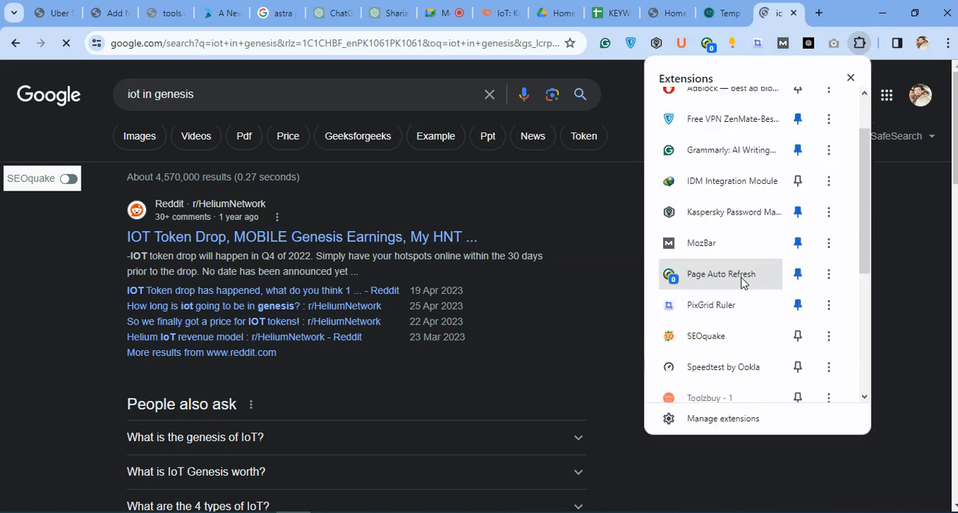
left_click(900, 253)
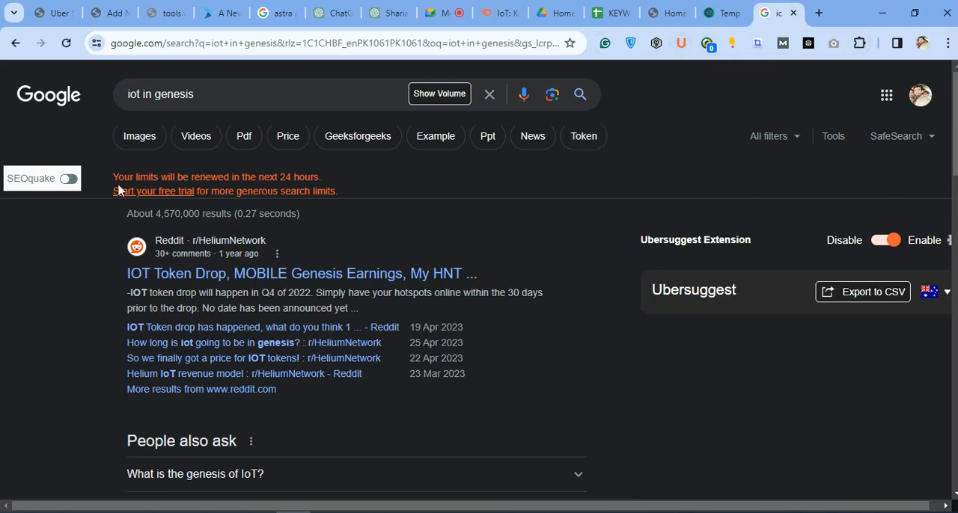
Turn on SEOquake for the Google results, briefly open and close Ubersuggest, and look over the metrics of the listed pages.
left_click(68, 181)
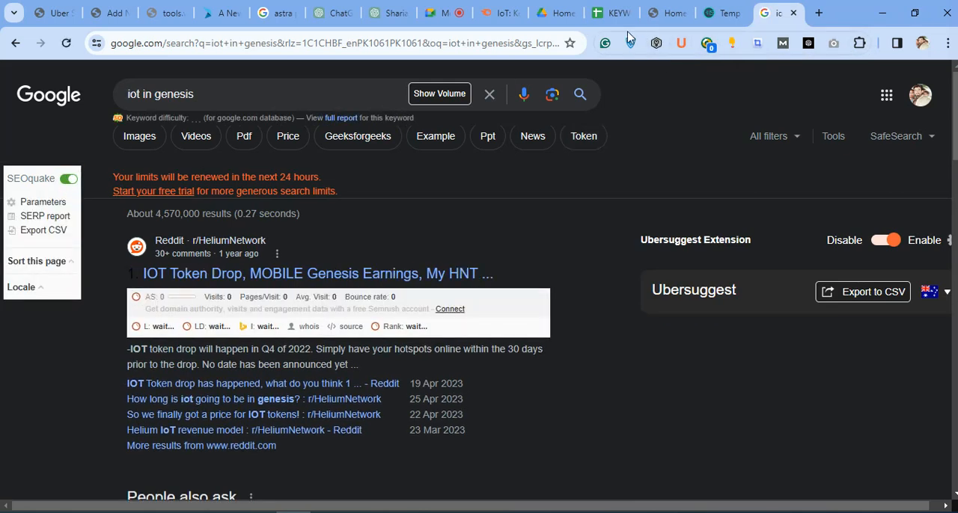
left_click(681, 43)
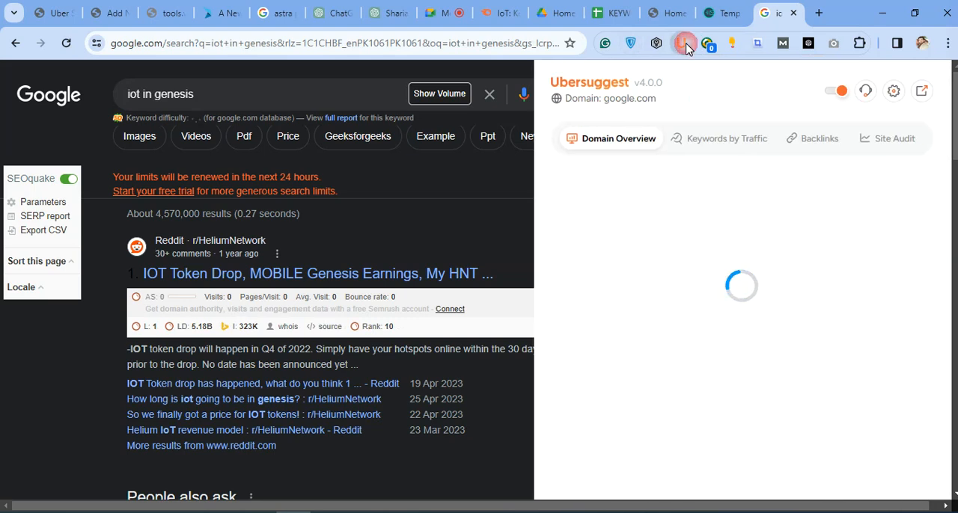
left_click(681, 43)
scroll(556, 278, "down", 5)
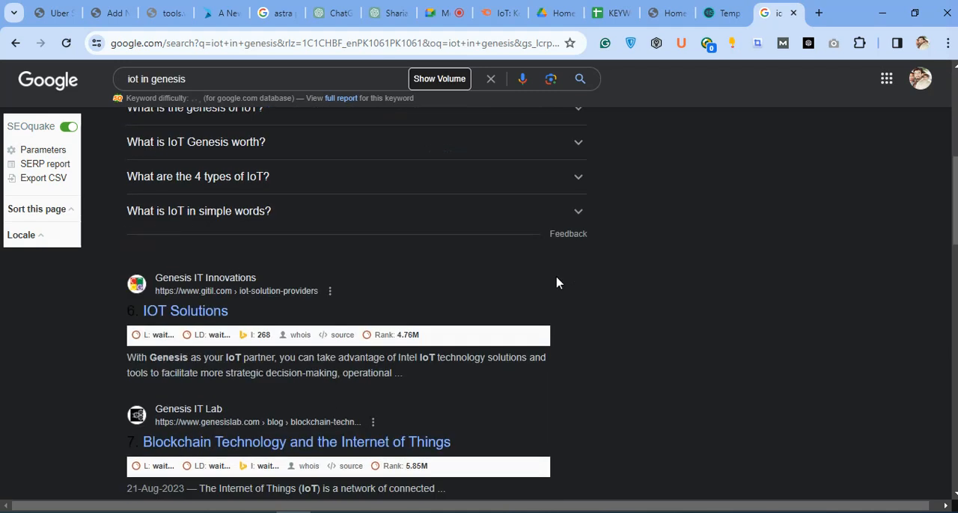
scroll(556, 281, "down", 2)
scroll(556, 280, "up", 6)
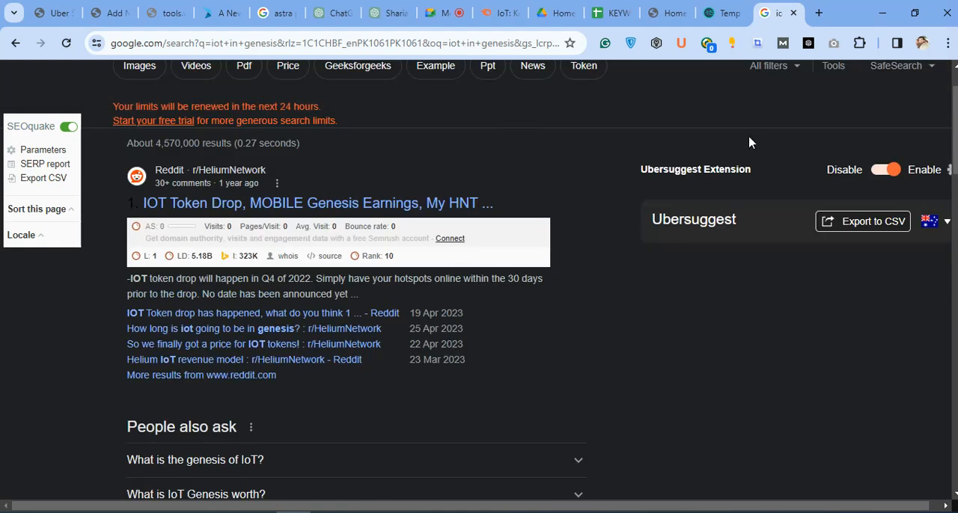
scroll(749, 153, "up", 1)
Request the search volume for "iot in genesis" and examine the ranking pages with their SEOquake metrics.
left_click(444, 97)
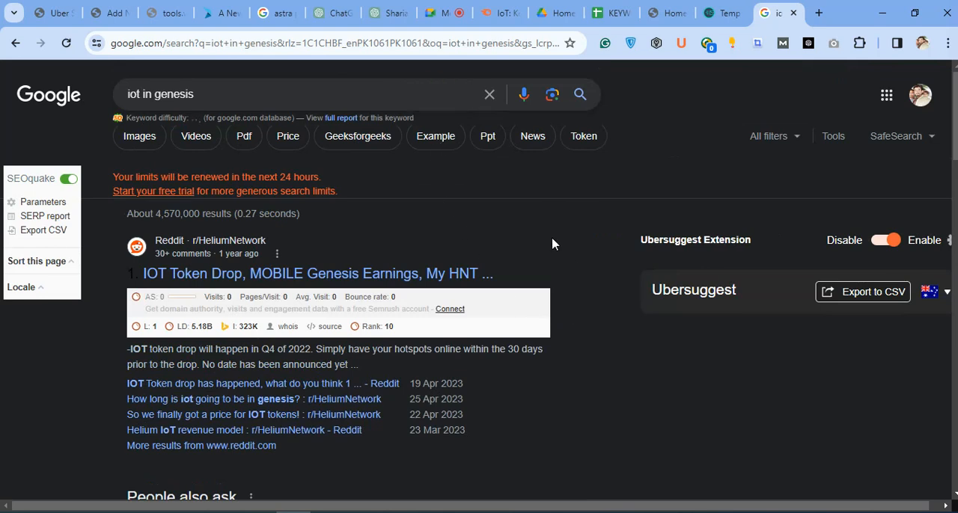
scroll(552, 244, "down", 5)
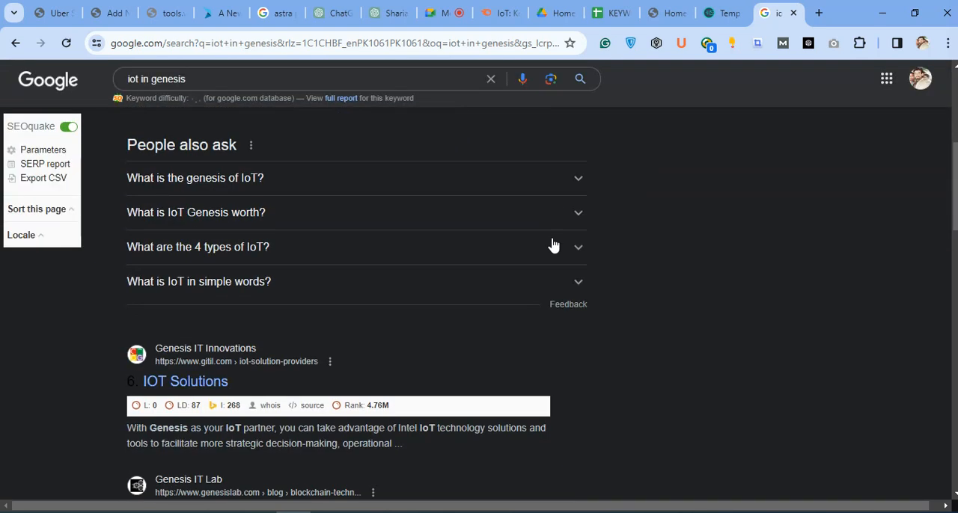
scroll(418, 360, "down", 6)
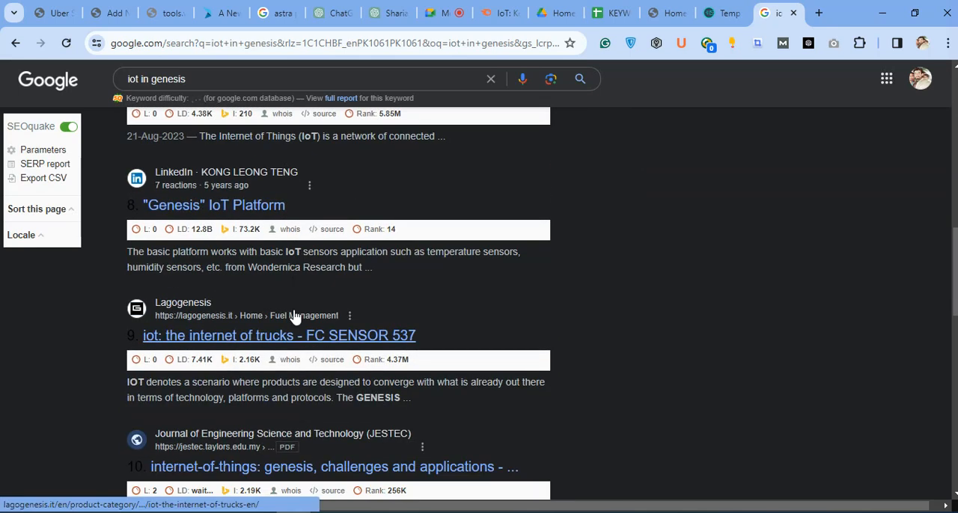
scroll(833, 84, "up", 5)
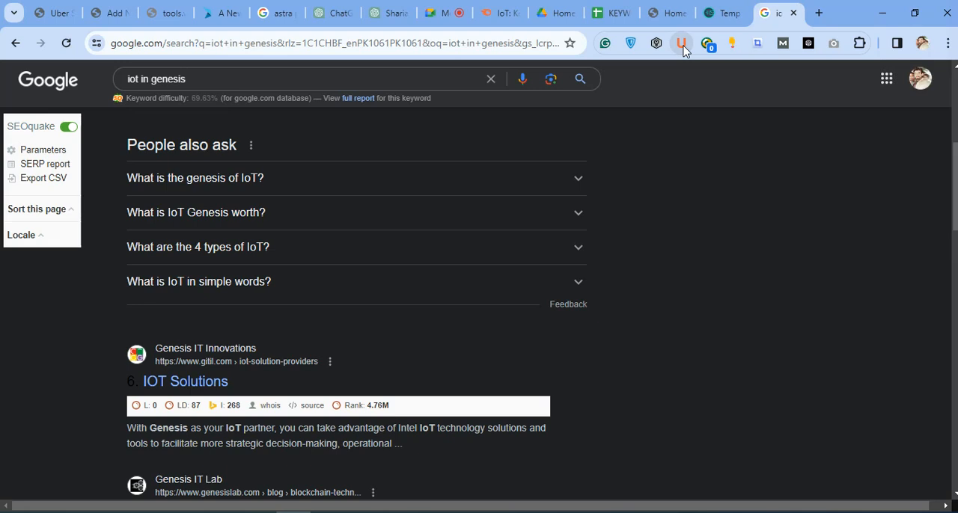
Open Ubersuggest's domain overview over the search results and turn SEOquake off.
left_click(681, 47)
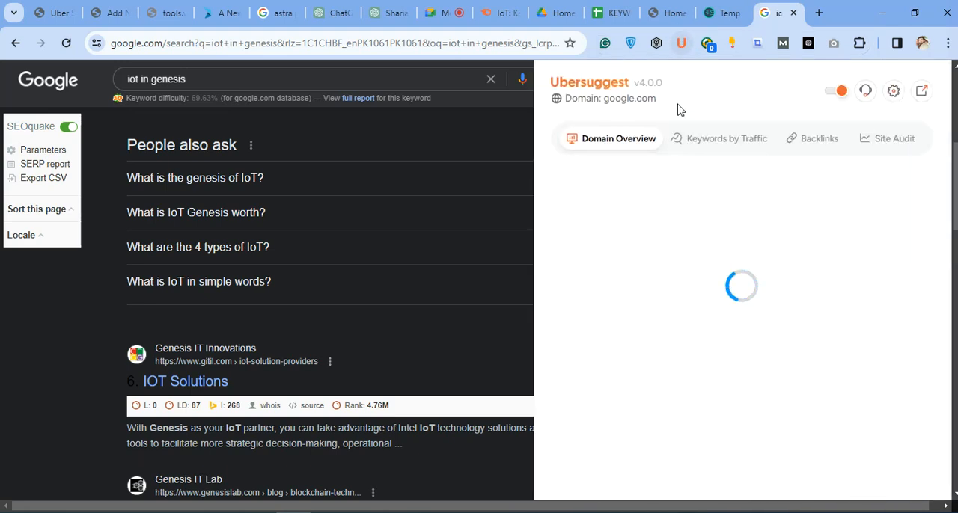
scroll(314, 256, "up", 4)
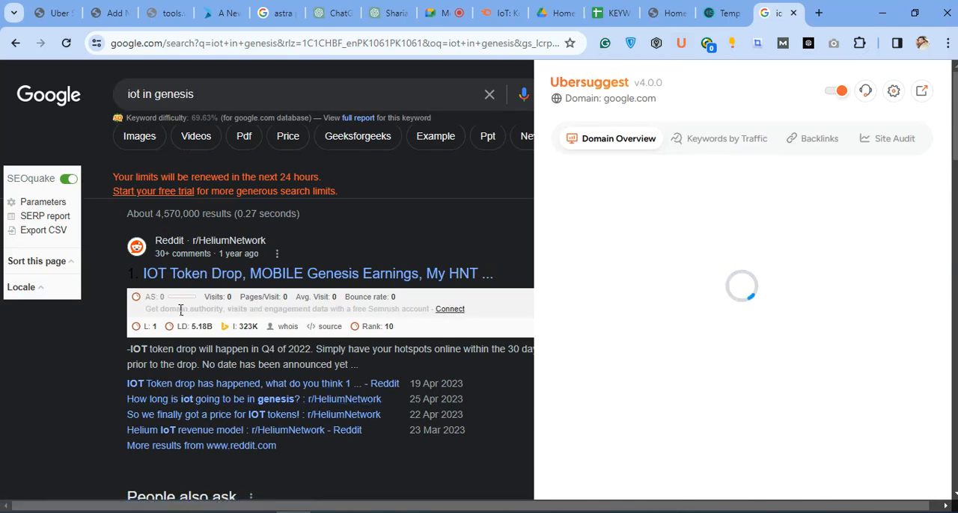
left_click(69, 180)
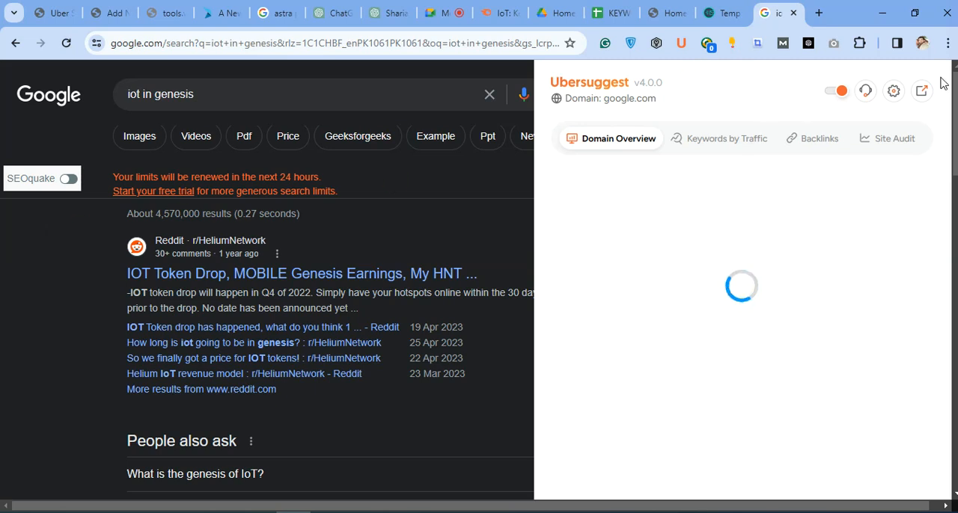
Search Google for "iot in genesis" again in a new tab and close the earlier results tab.
left_click(818, 12)
left_click(430, 41)
type("iot in genesis")
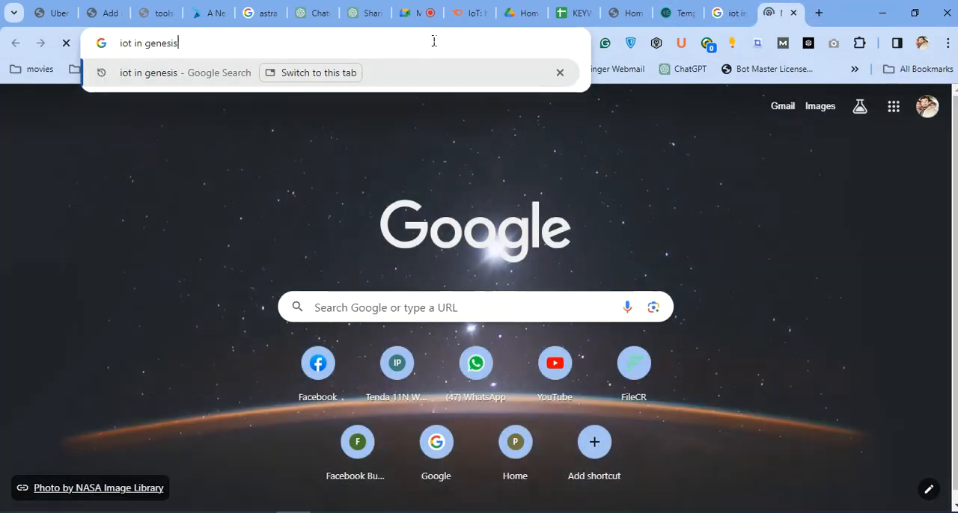
key("Return")
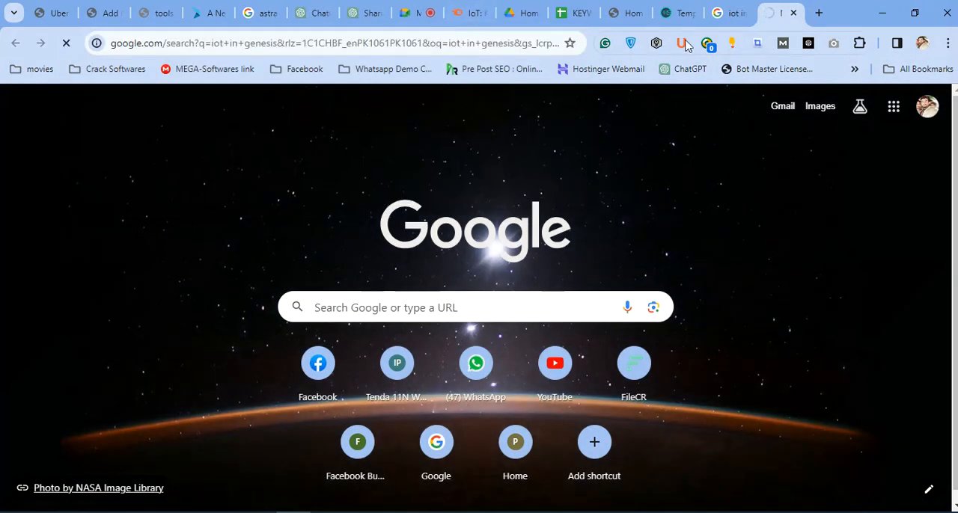
left_click(741, 19)
left_click(743, 13)
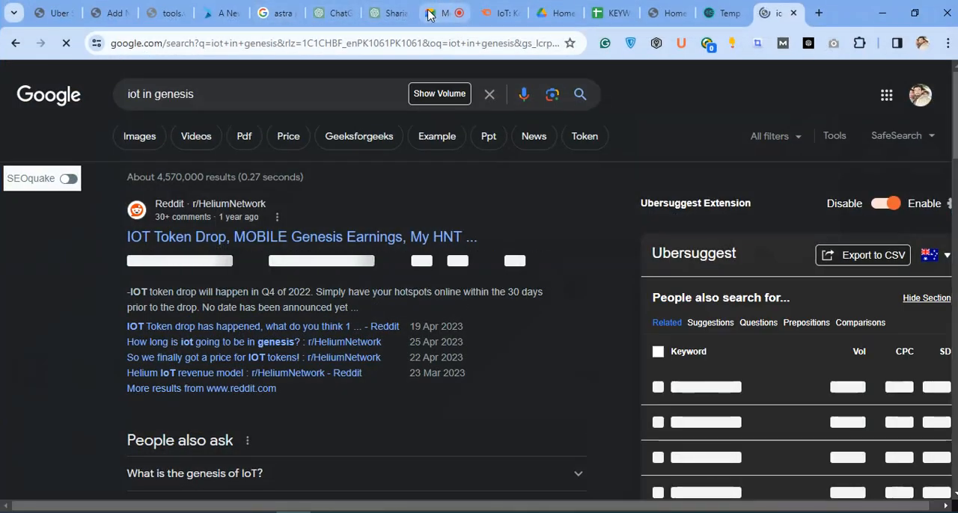
Switch to the Google Meet call, mute the microphone and turn it back on.
left_click(448, 11)
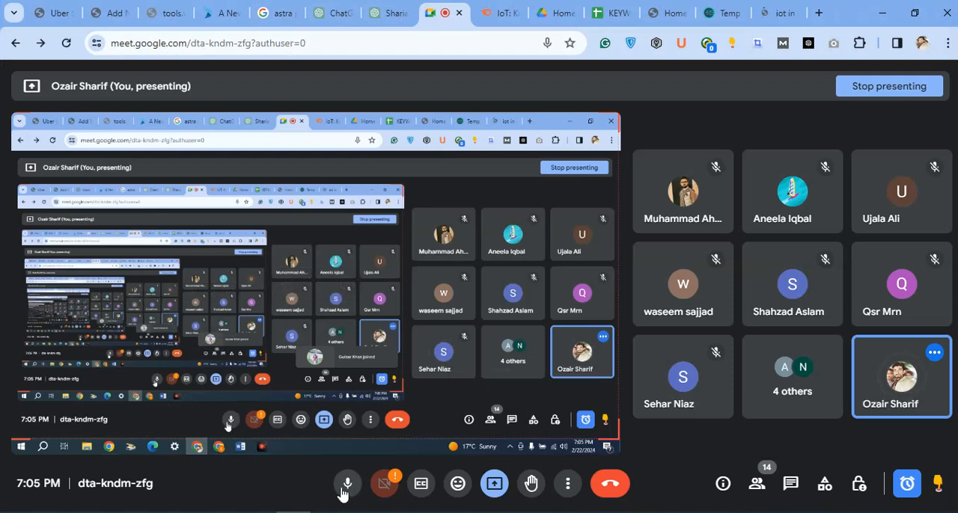
left_click(343, 488)
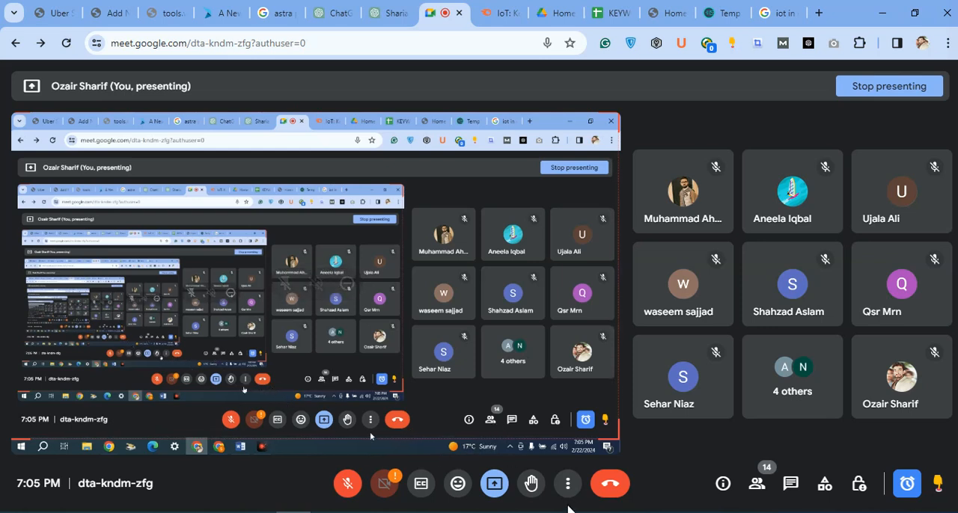
left_click(347, 485)
left_click(345, 484)
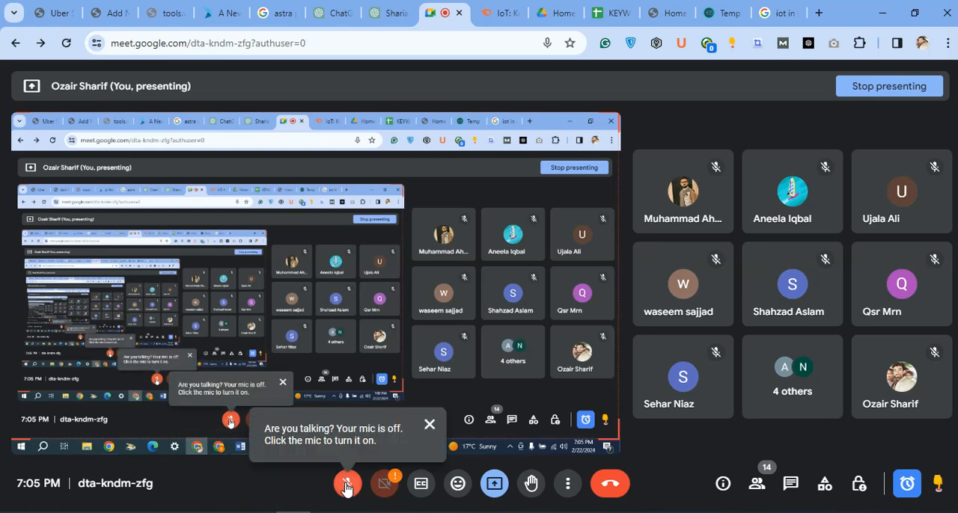
left_click(347, 485)
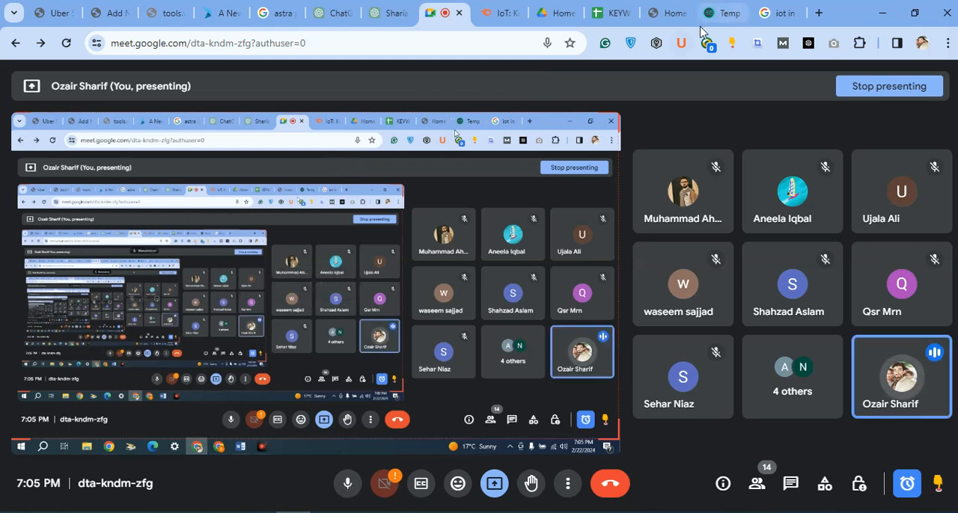
Return to the "iot in genesis" results, dismiss the presenting notification and open Ubersuggest's free trial page.
left_click(782, 12)
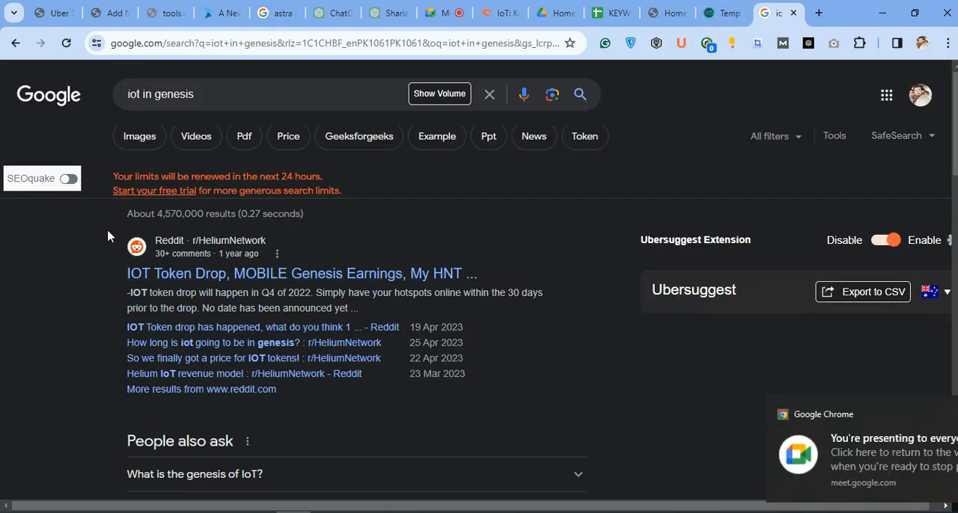
scroll(571, 265, "down", 5)
scroll(575, 264, "up", 5)
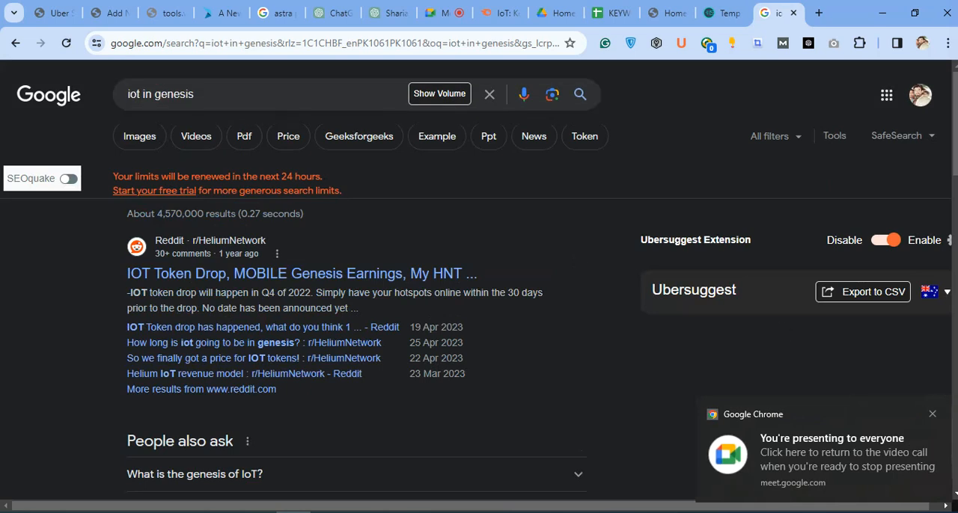
left_click(931, 413)
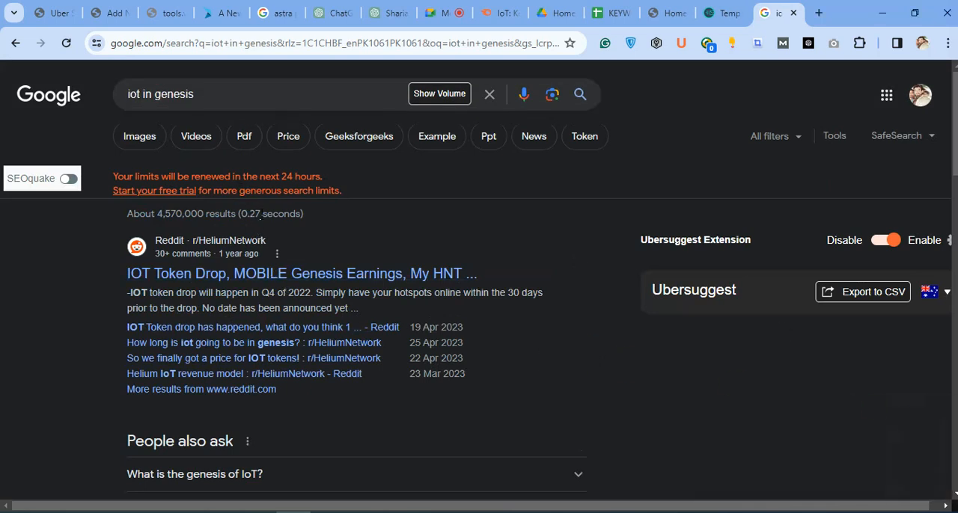
left_click(177, 191)
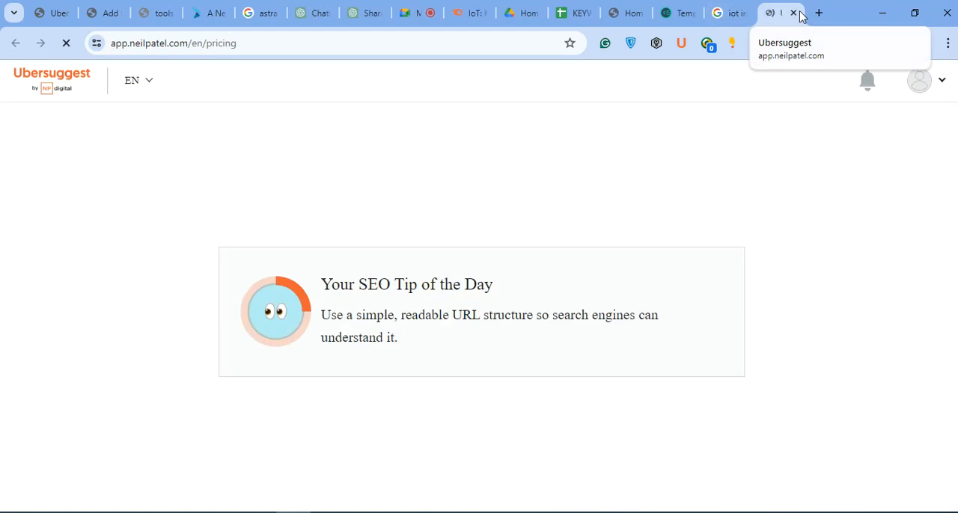
Close the Ubersuggest pricing page, switch to the WhatsApp browser window and open the Chrome Web Store from its extension management page.
left_click(795, 13)
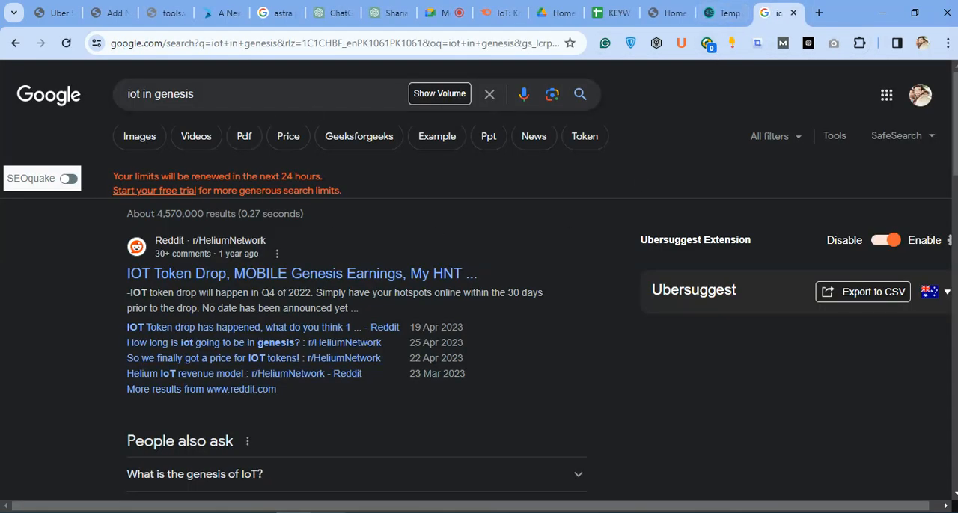
left_click(326, 512)
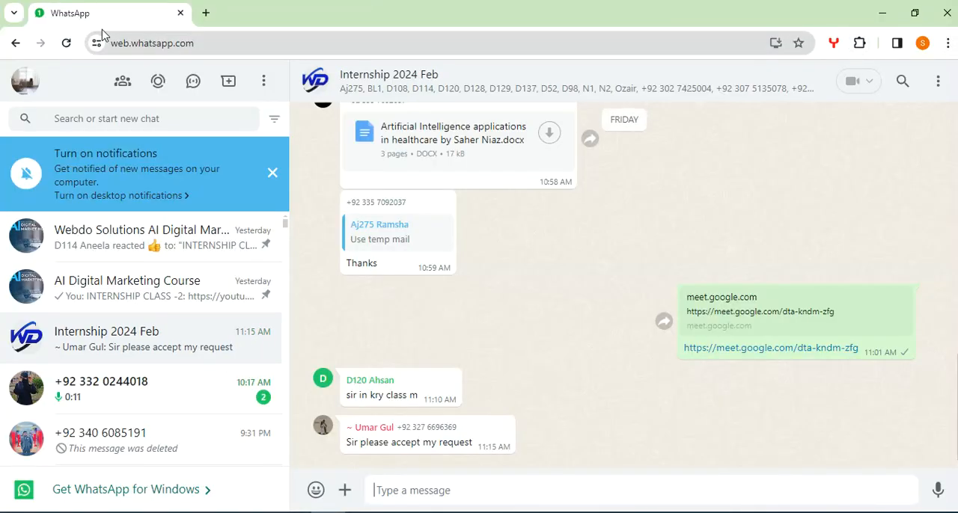
left_click(208, 13)
left_click(860, 45)
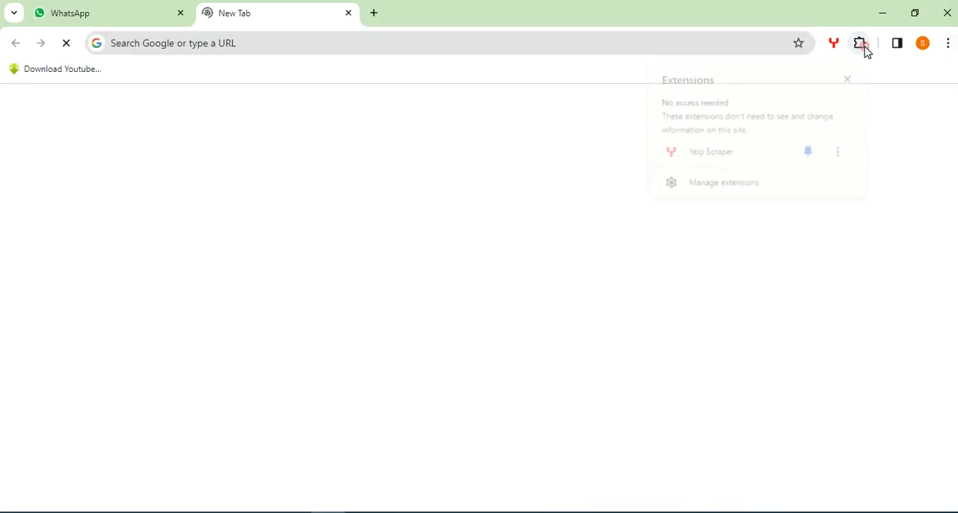
left_click(820, 196)
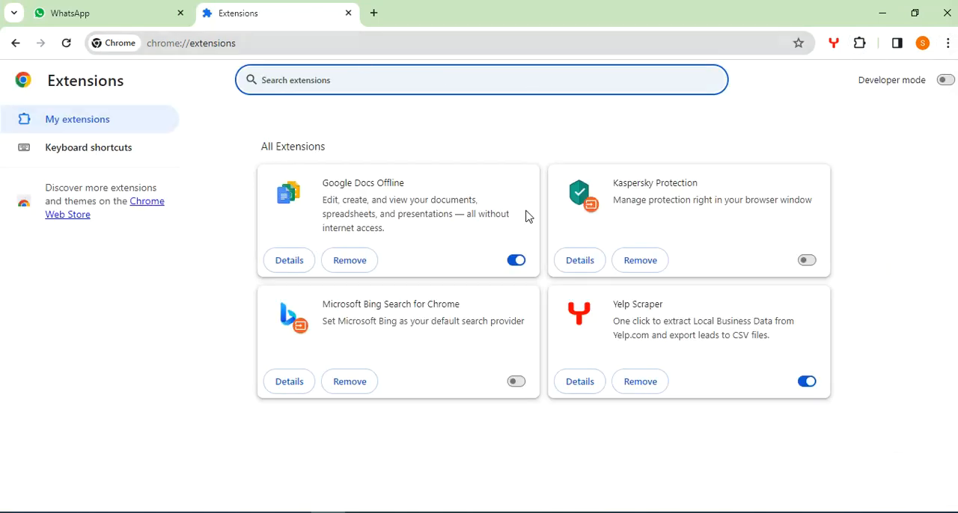
left_click(157, 202)
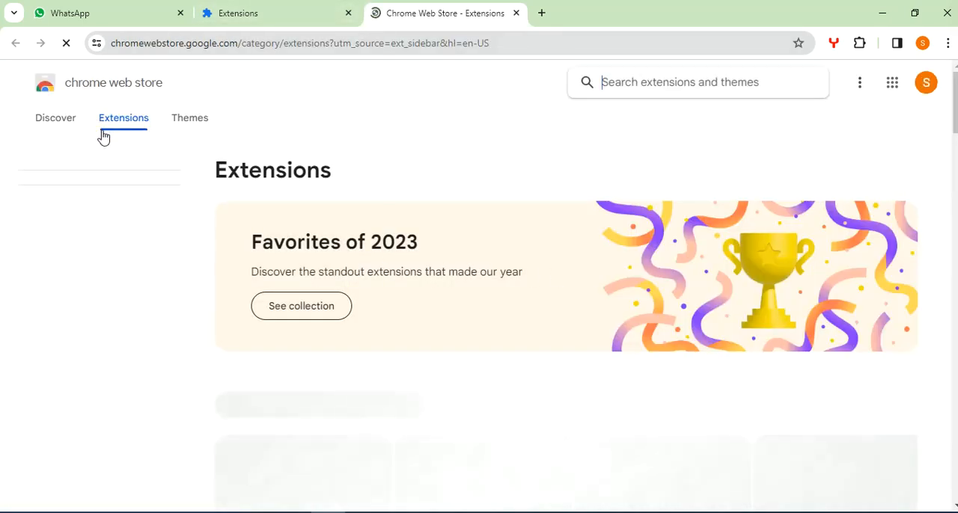
left_click(893, 85)
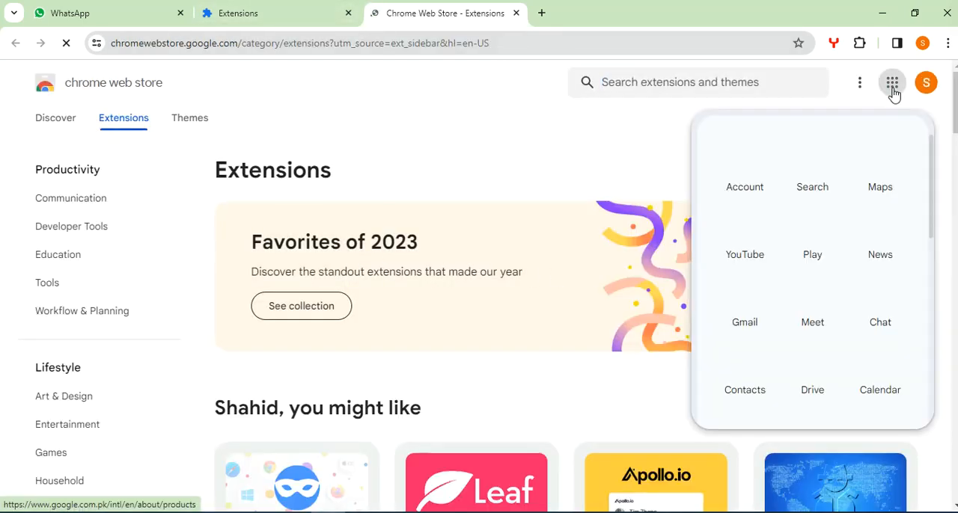
scroll(841, 299, "down", 5)
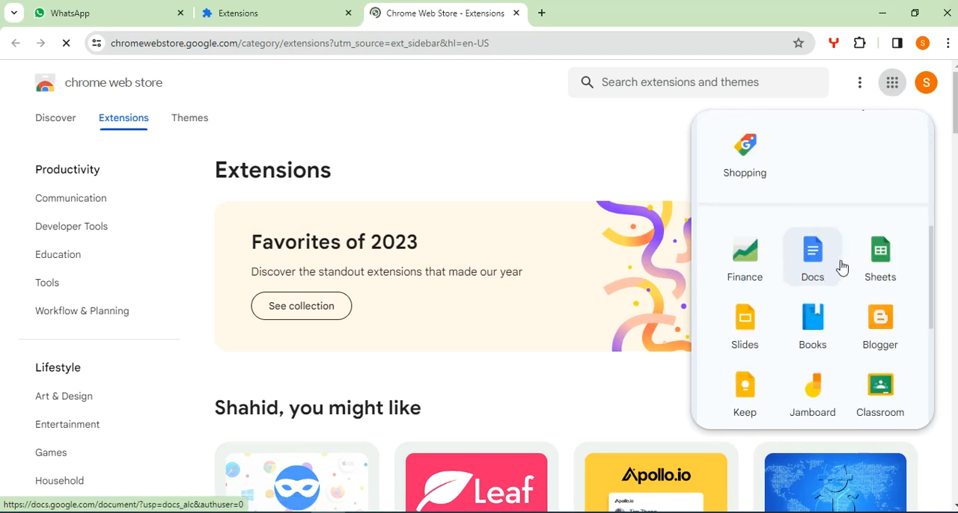
scroll(846, 262, "up", 5)
scroll(843, 299, "down", 5)
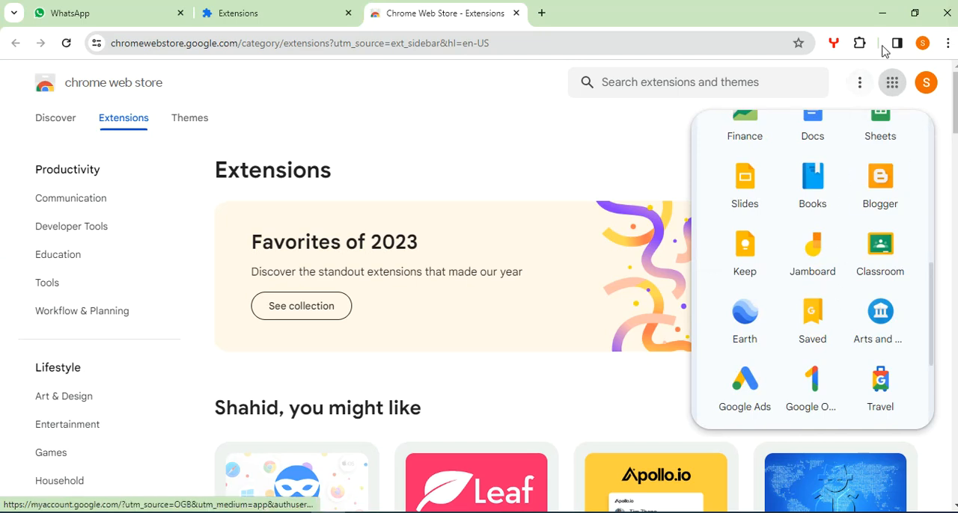
Go back to the extension management page and open the Chrome Web Store again.
left_click(859, 42)
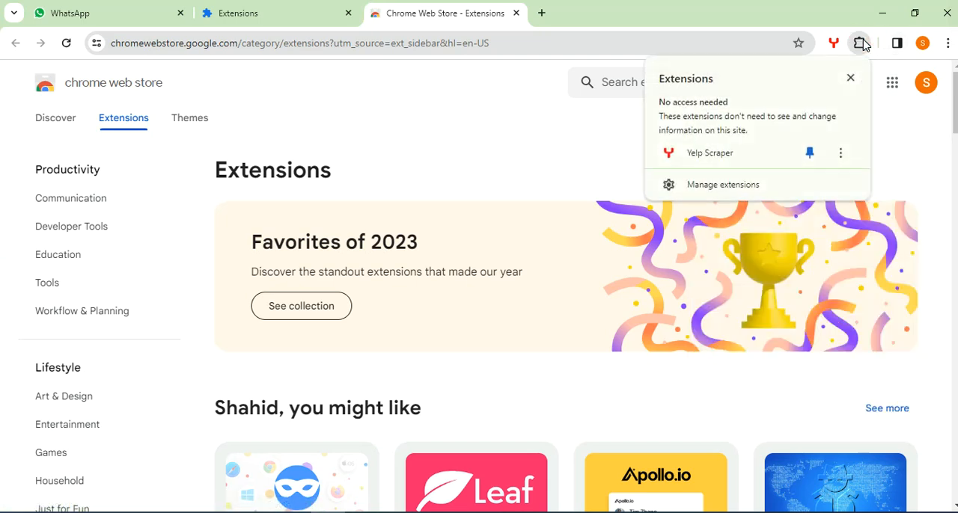
left_click(801, 190)
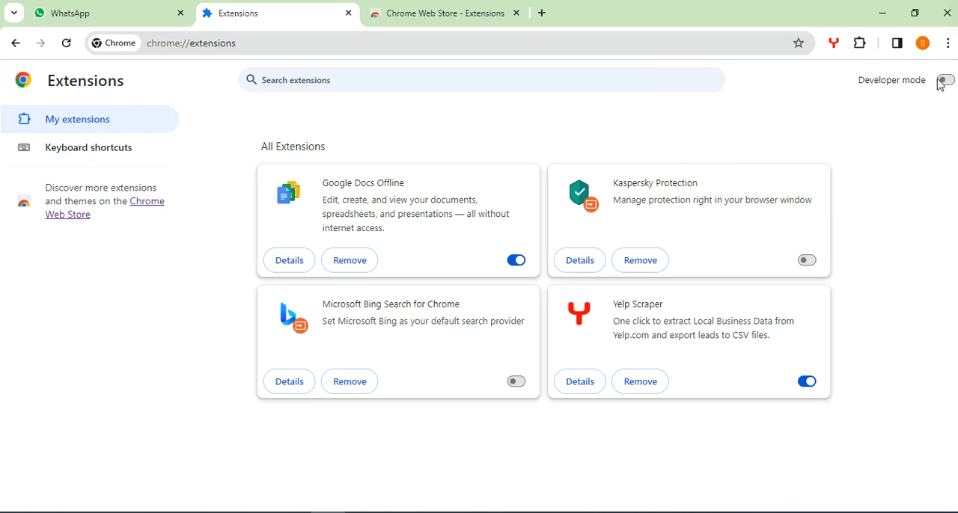
left_click(144, 204)
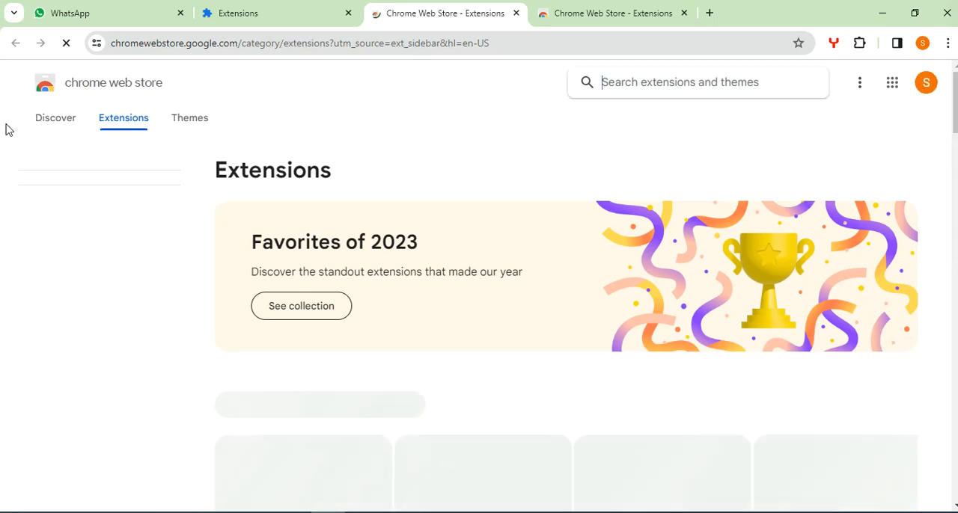
Search the Chrome Web Store for "ubersuggest" and open the "Ubersuggest - SEO and Keyword Discovery" listing.
left_click(659, 85)
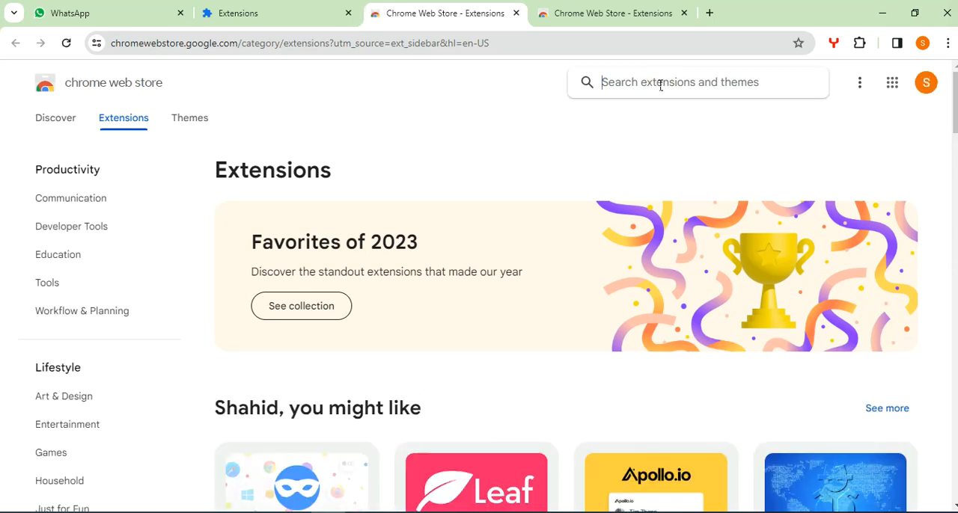
type("ubersuggest")
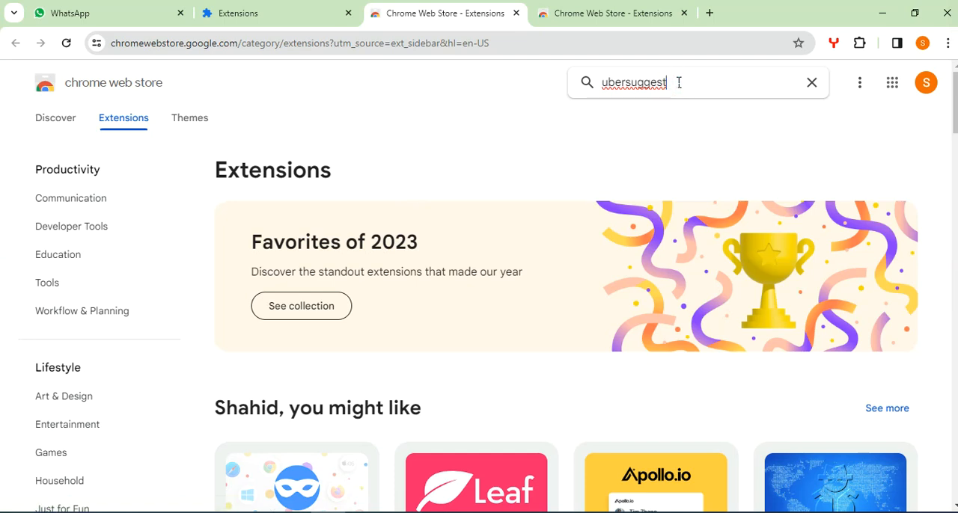
key("Return")
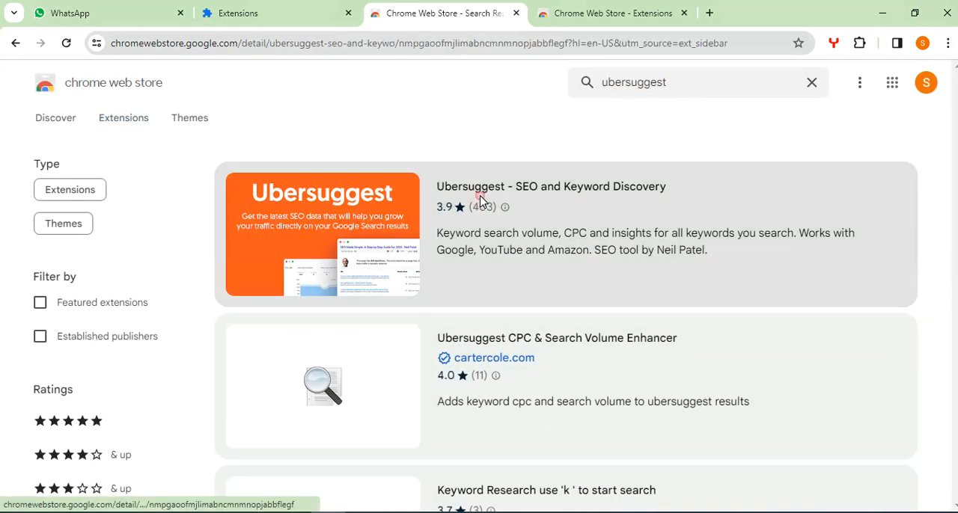
left_click(481, 203)
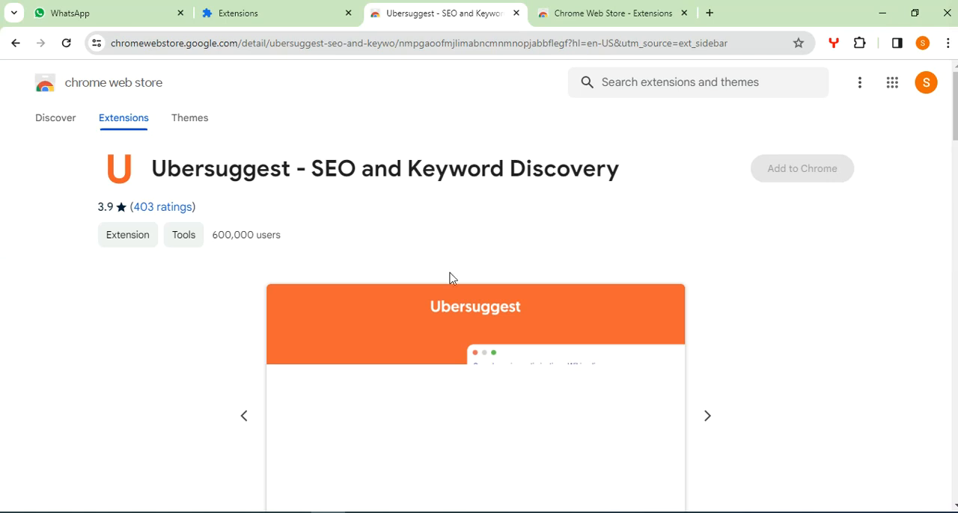
Add the Ubersuggest extension to Chrome and check its download progress.
left_click(807, 172)
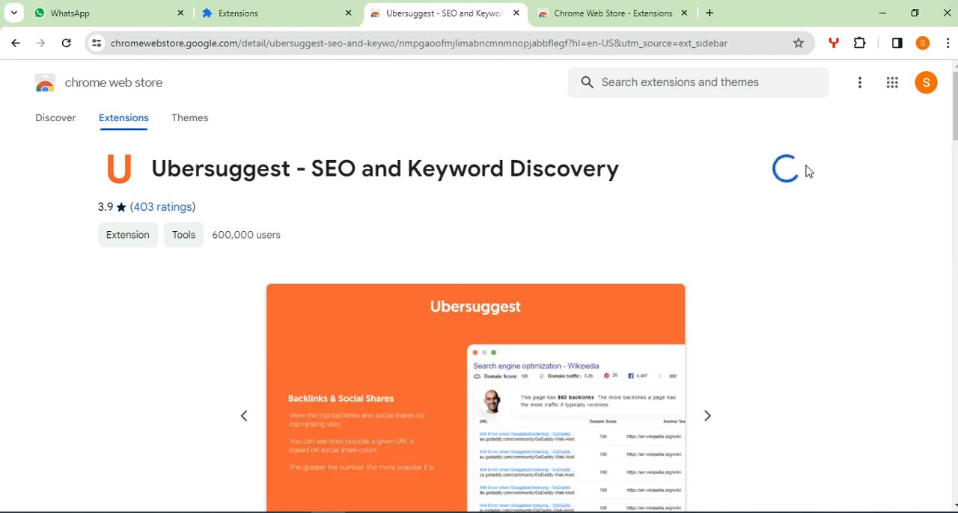
left_click(537, 177)
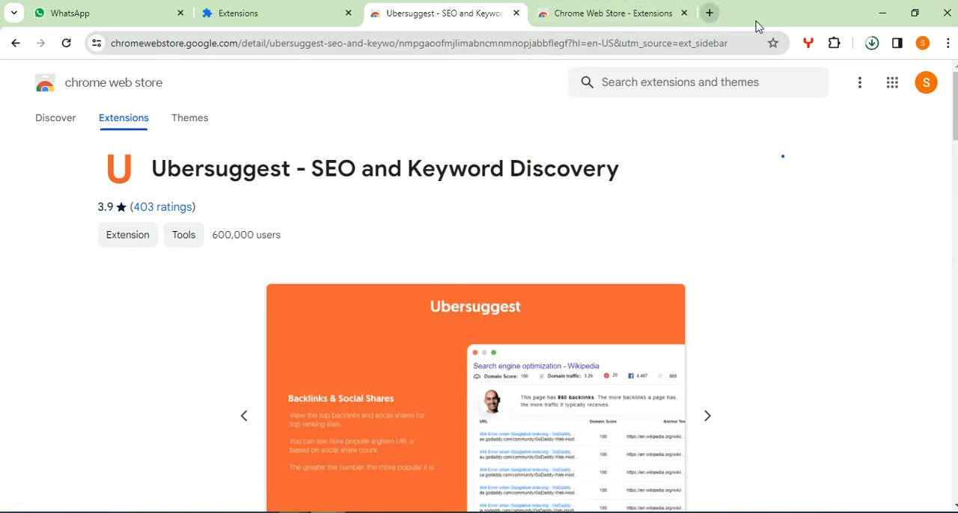
left_click(866, 45)
mouse_move(678, 122)
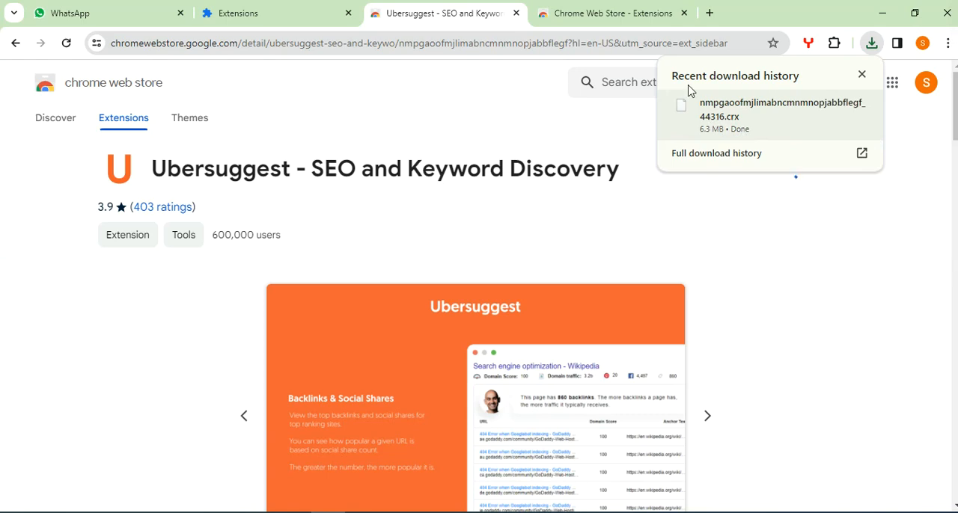
Search Google for "iot in genesis" in a new tab and open the Ubersuggest extension over the results.
left_click(710, 13)
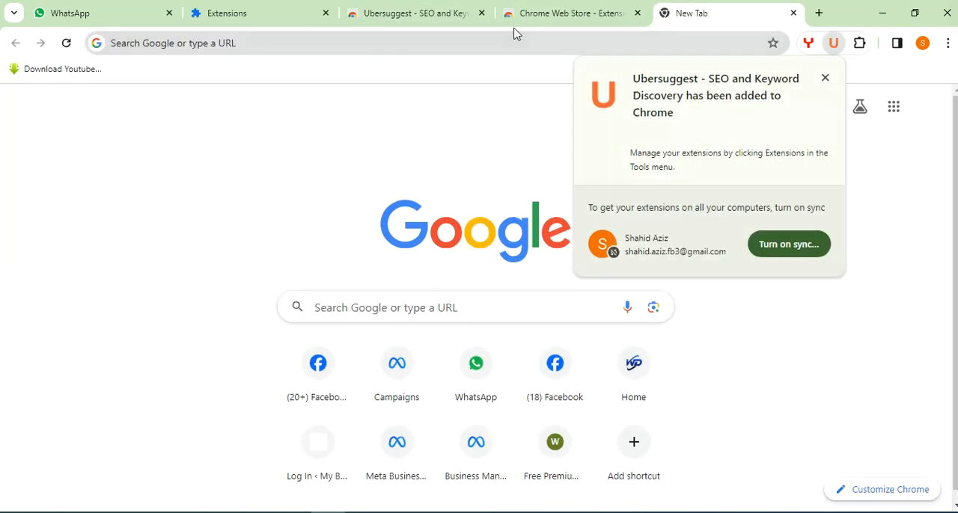
left_click(513, 40)
type("iot in genesis")
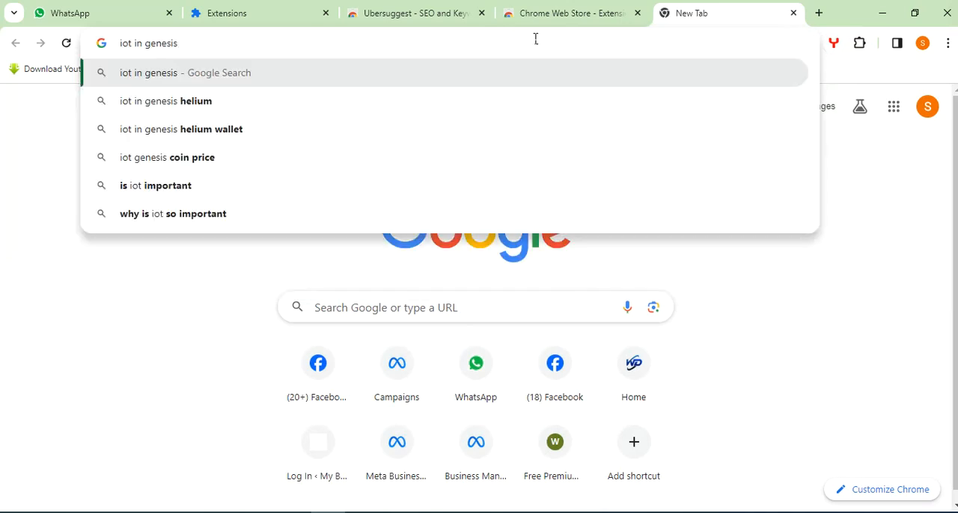
key("Return")
left_click(859, 43)
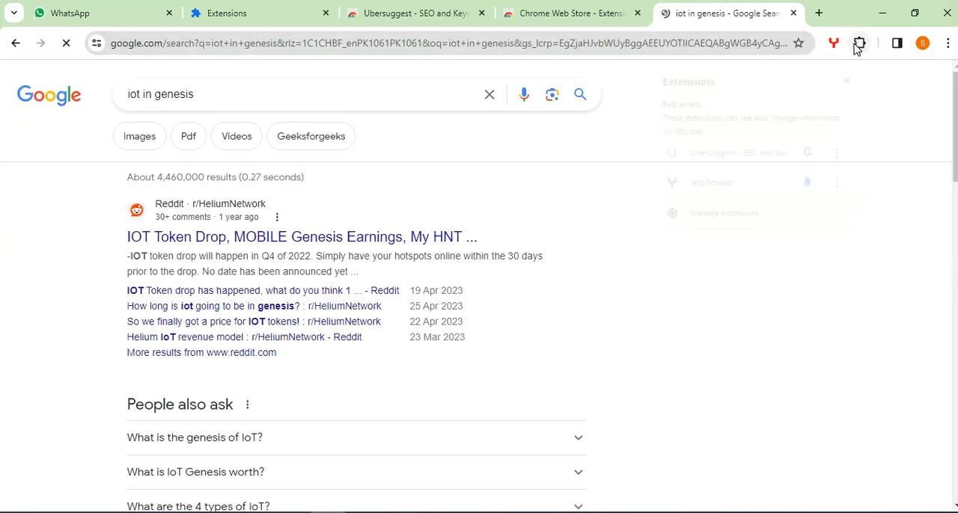
left_click(770, 158)
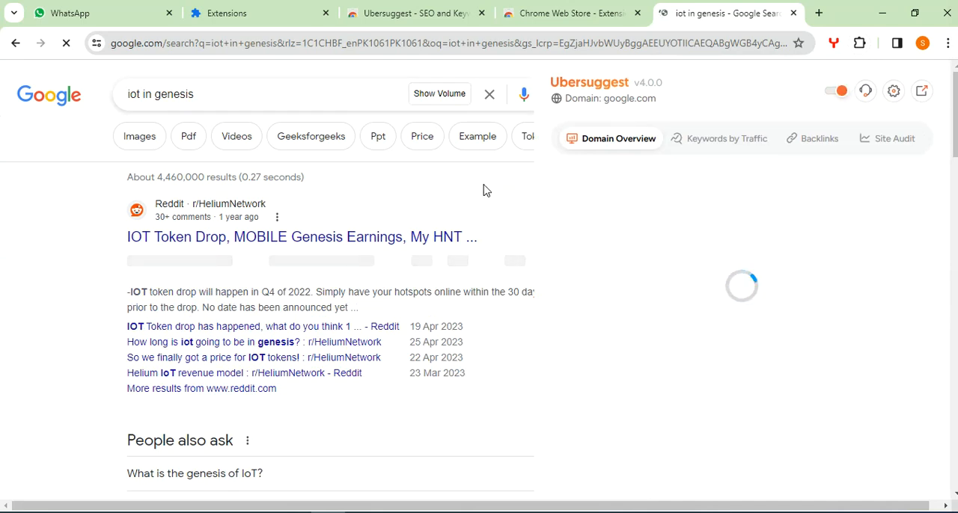
Examine the domain authority and estimated visits that Ubersuggest lists under the search results, with the extensions list closed at the end.
left_click(858, 43)
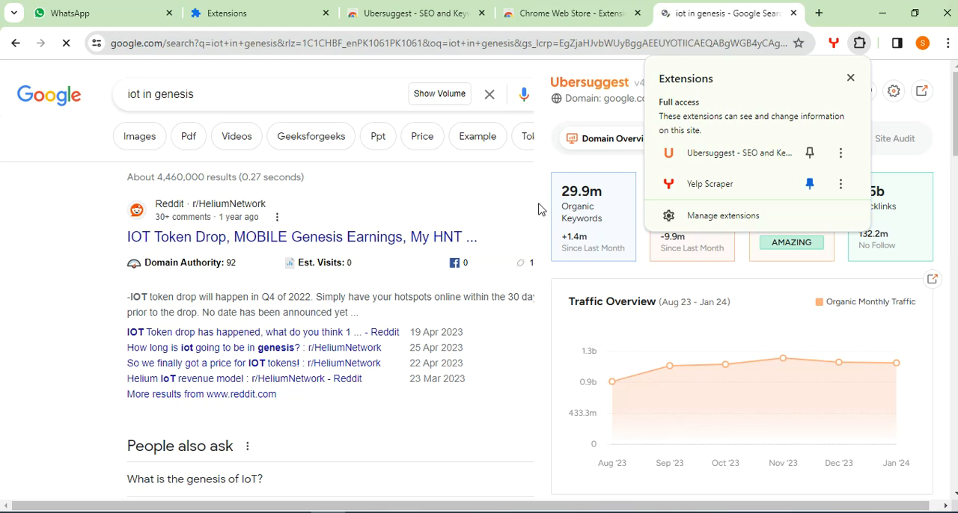
scroll(539, 210, "down", 3)
scroll(303, 266, "down", 5)
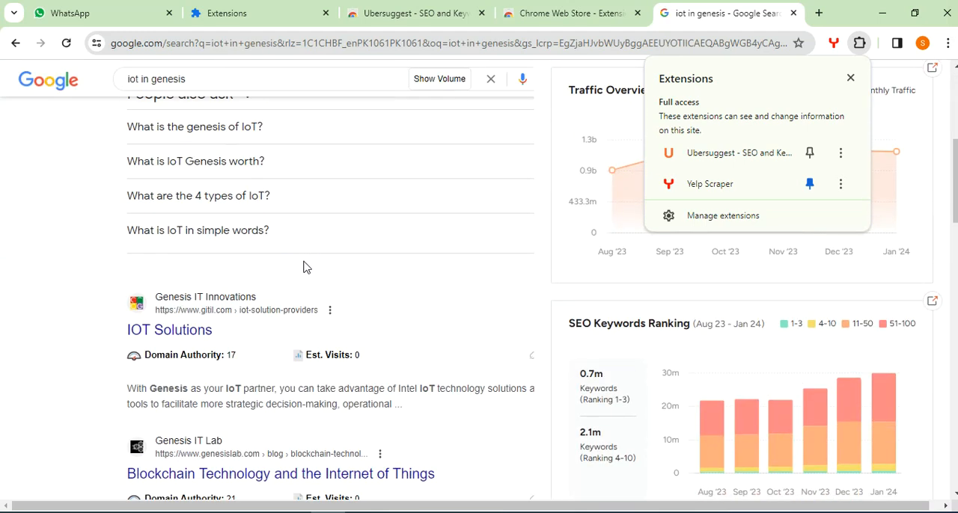
scroll(304, 266, "down", 2)
scroll(304, 263, "up", 6)
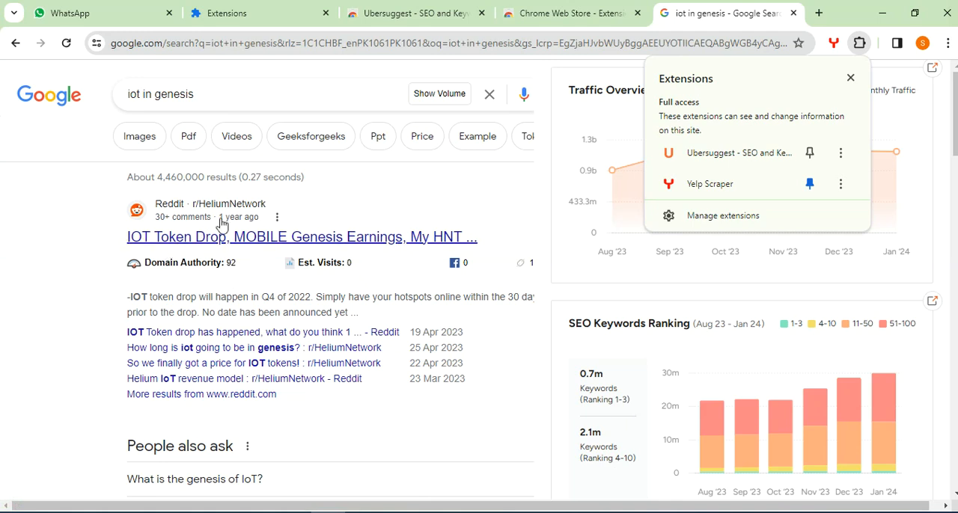
mouse_move(208, 275)
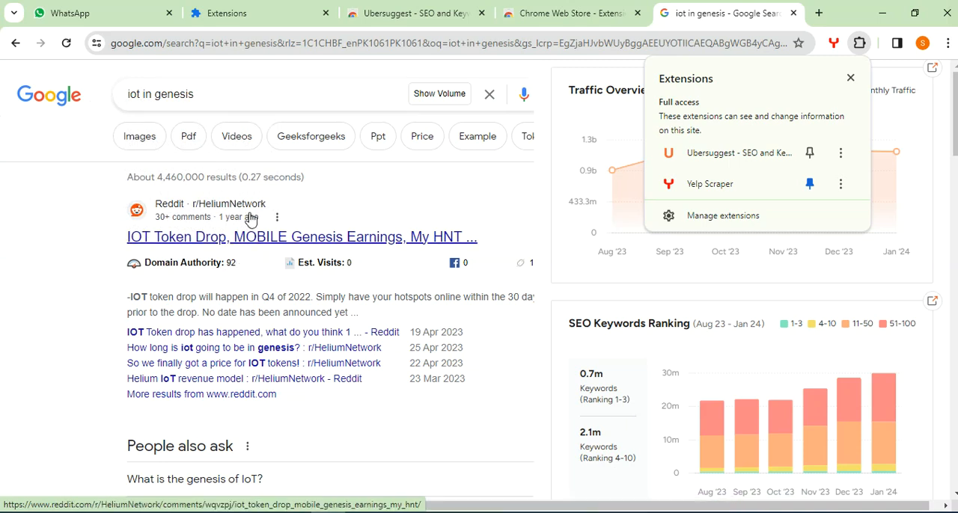
scroll(254, 217, "down", 6)
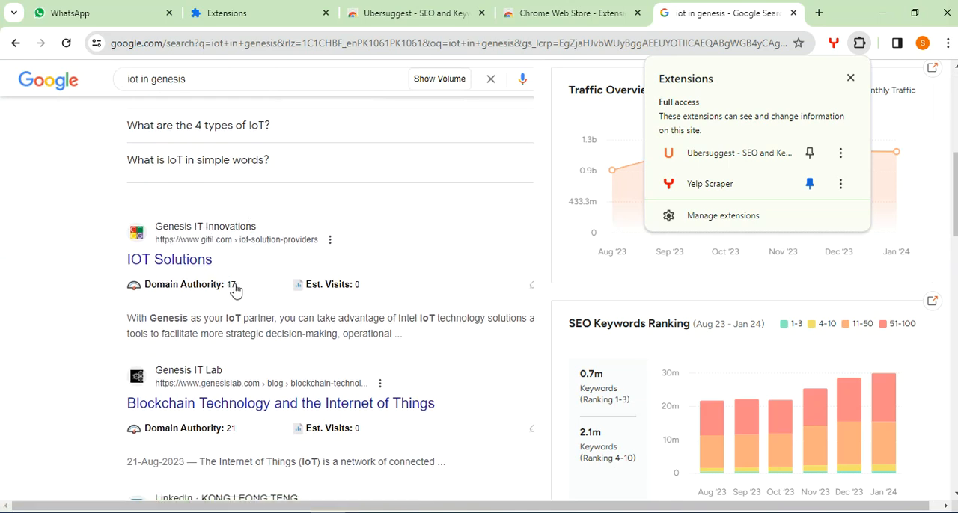
scroll(229, 292, "down", 3)
scroll(243, 271, "up", 7)
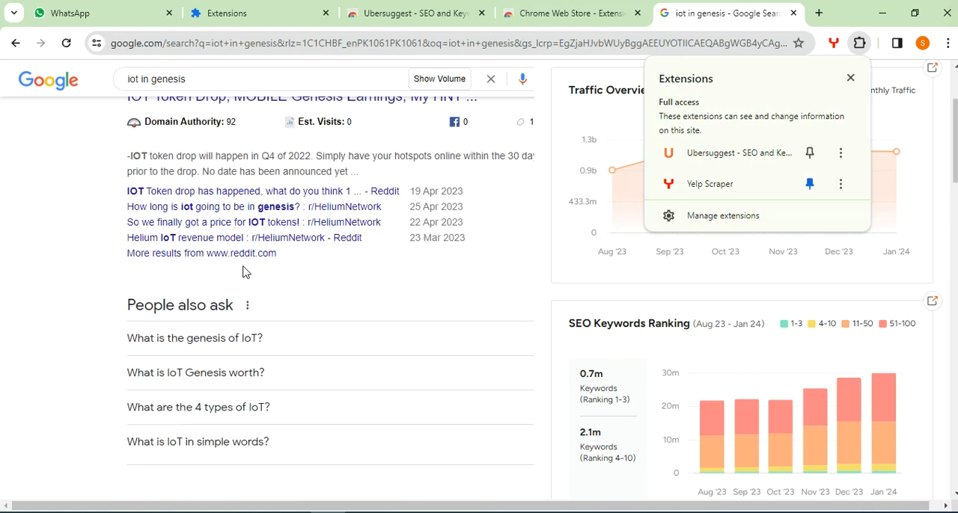
scroll(248, 271, "up", 2)
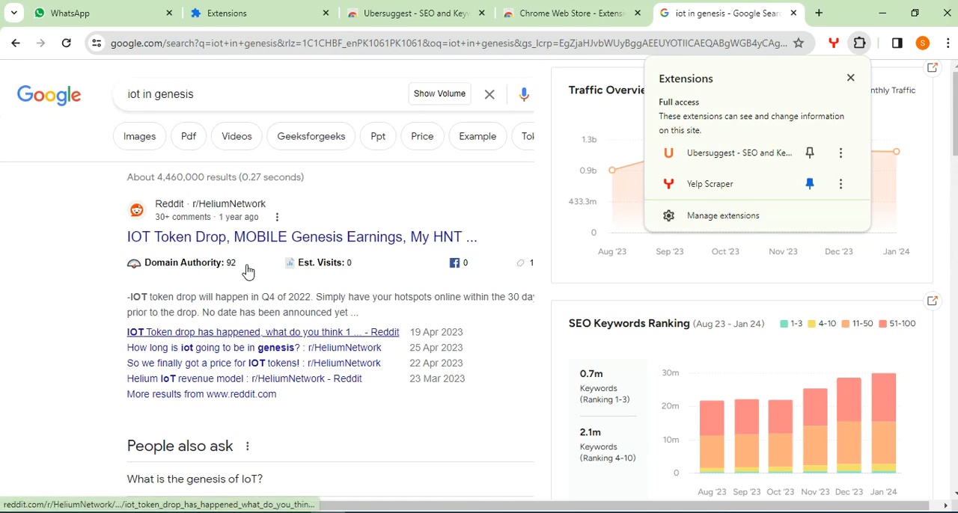
left_click(850, 78)
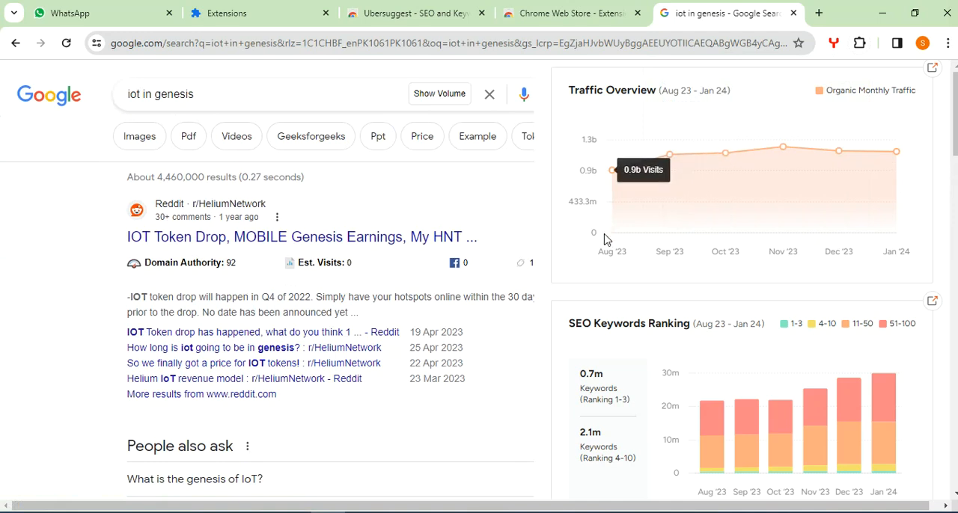
Look through Ubersuggest's domain overview and show the monthly search volume for "iot in genesis".
scroll(701, 447, "down", 5)
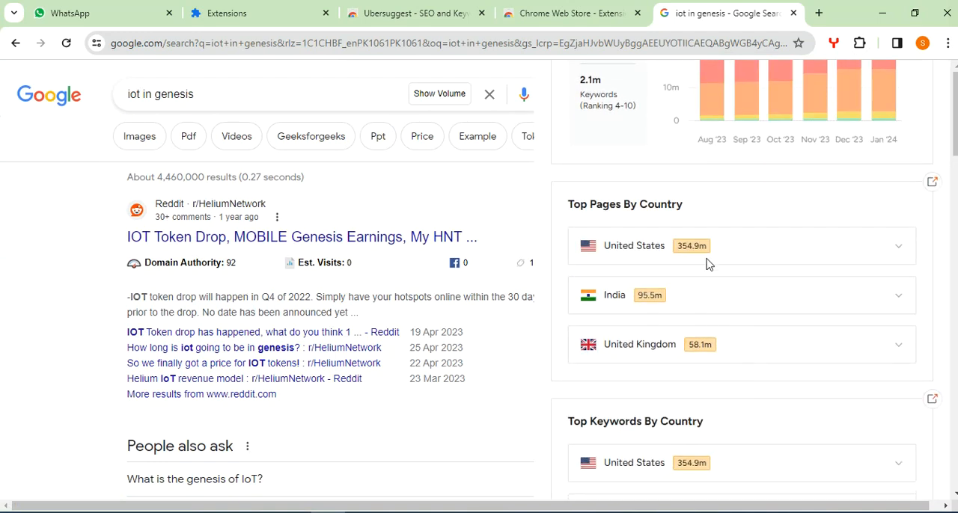
scroll(690, 253, "down", 4)
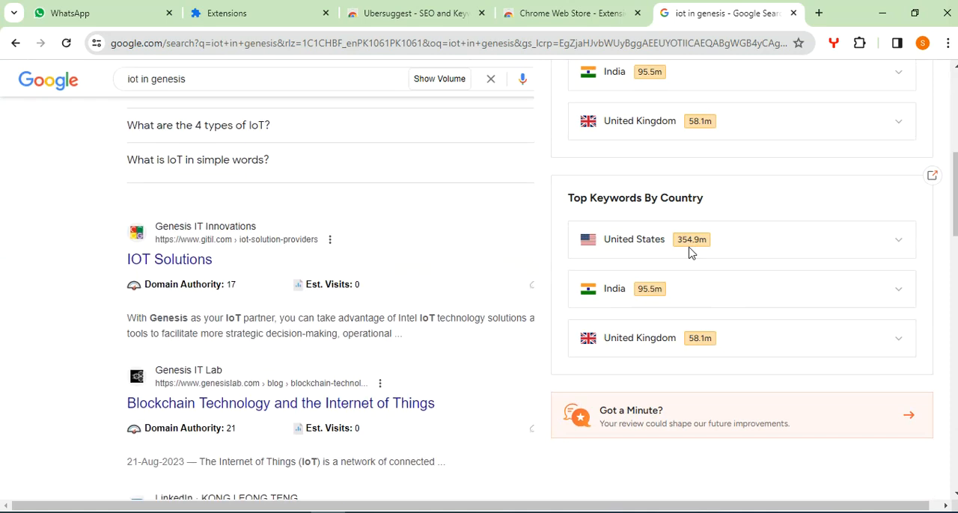
scroll(707, 247, "up", 10)
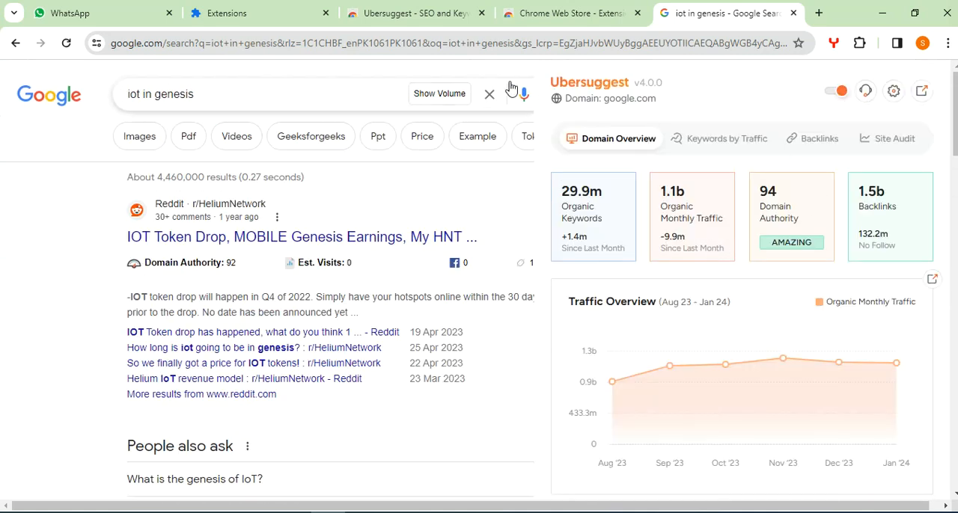
left_click(455, 94)
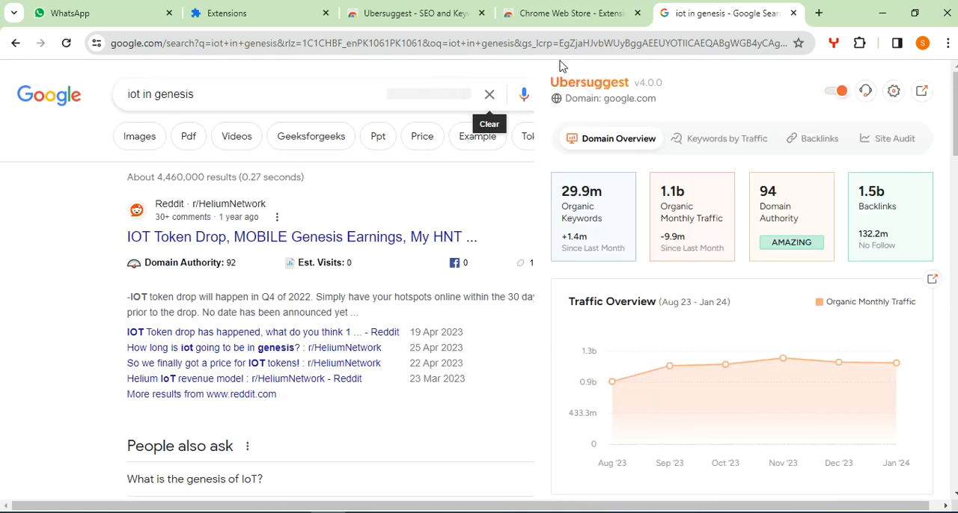
left_click(834, 43)
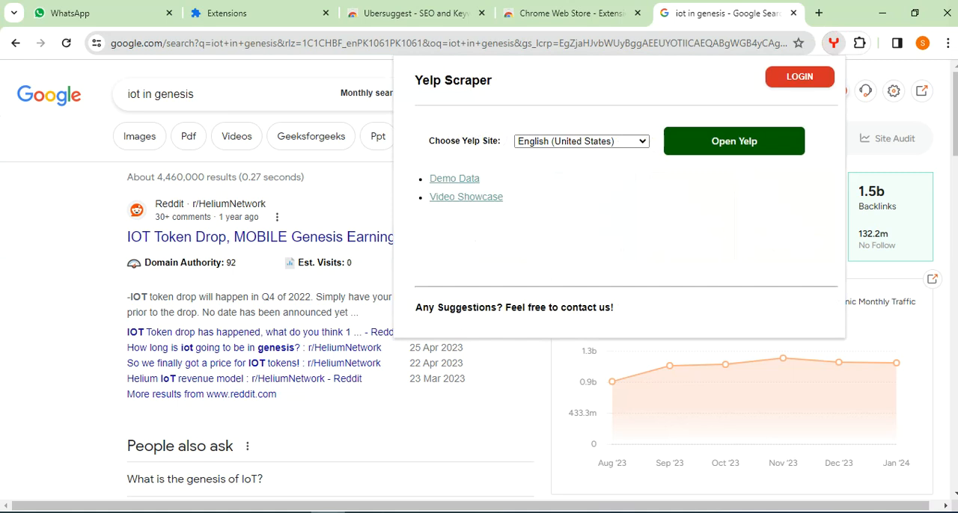
left_click(61, 297)
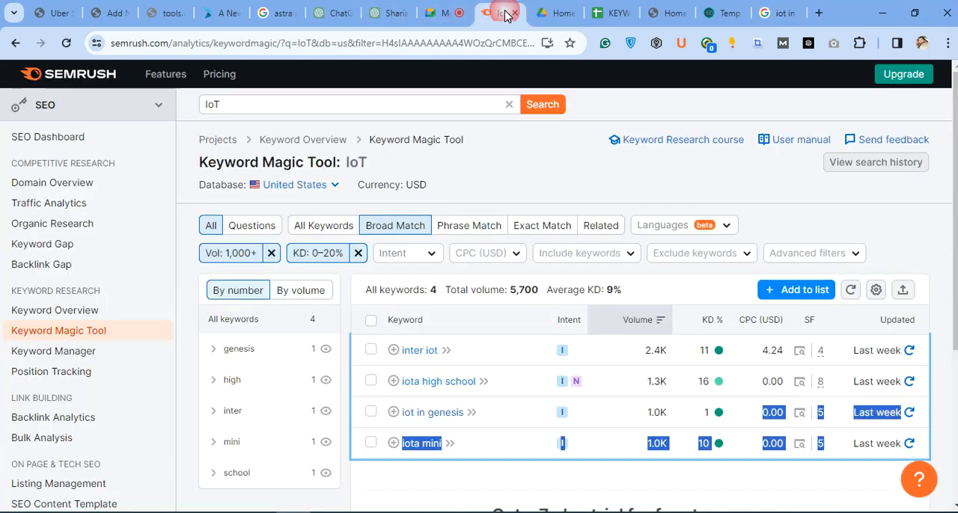
Return to the main browser window, revisit Semrush's Keyword Magic Tool results for IoT and switch to the Google Meet call.
left_click(502, 15)
left_click(919, 241)
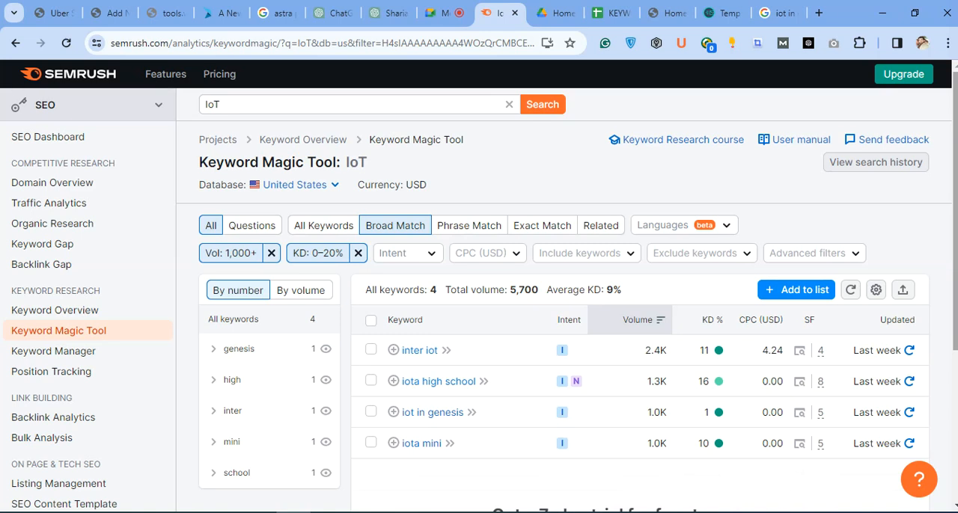
left_click(442, 13)
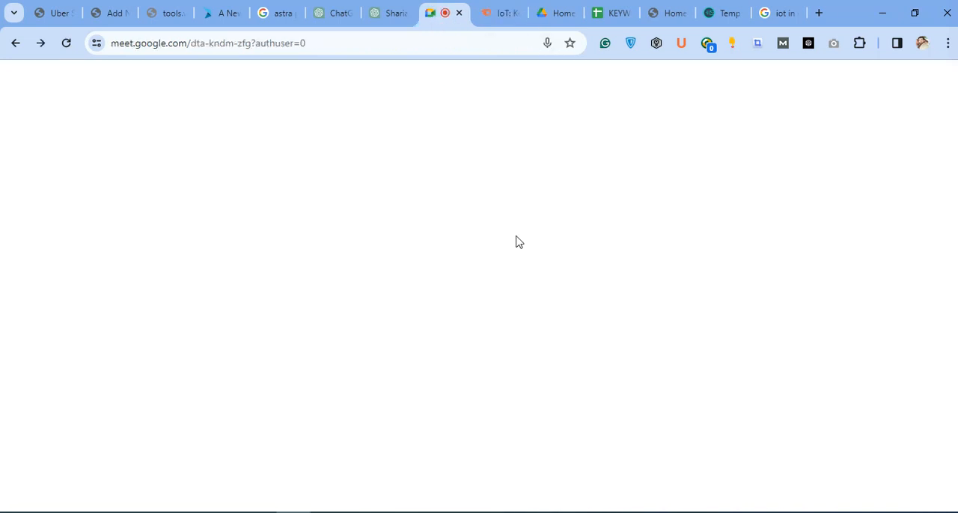
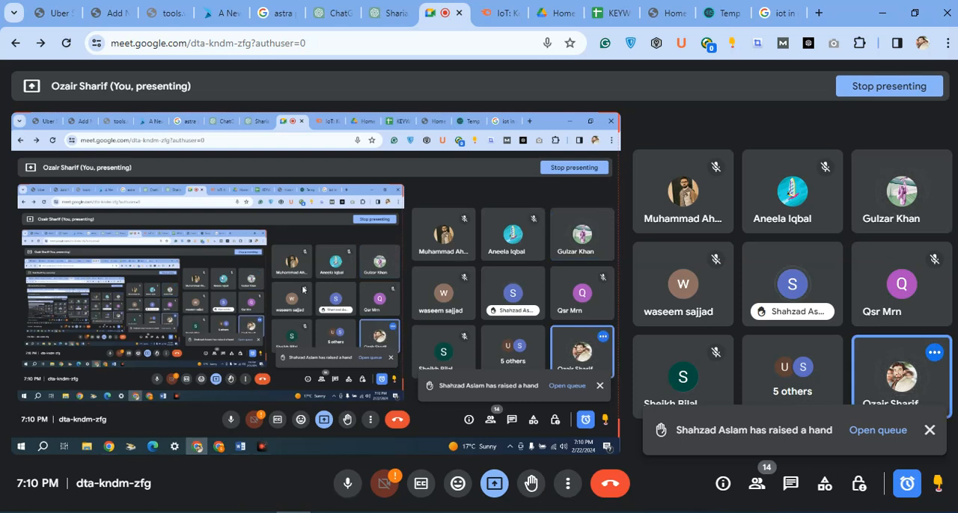
Stop presenting in the Google Meet call and dismiss the raised-hand notification.
left_click(495, 484)
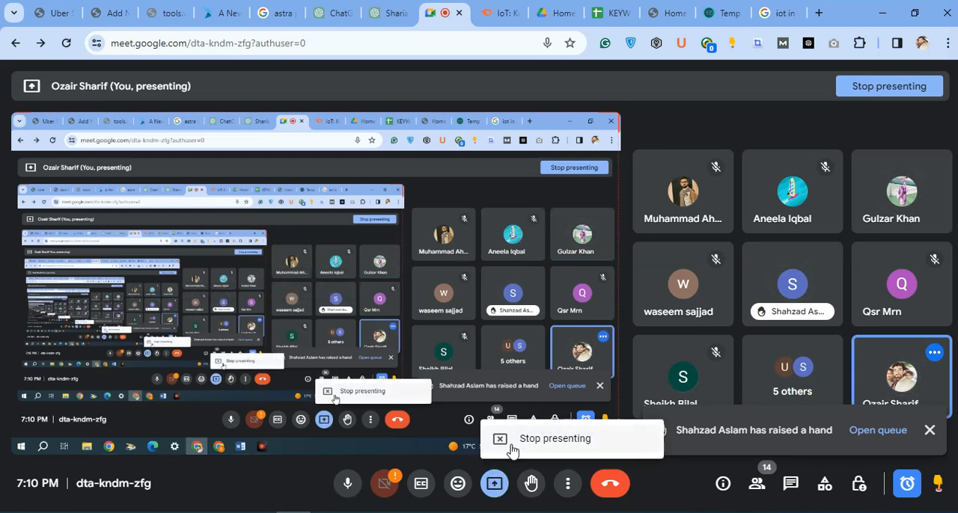
left_click(511, 448)
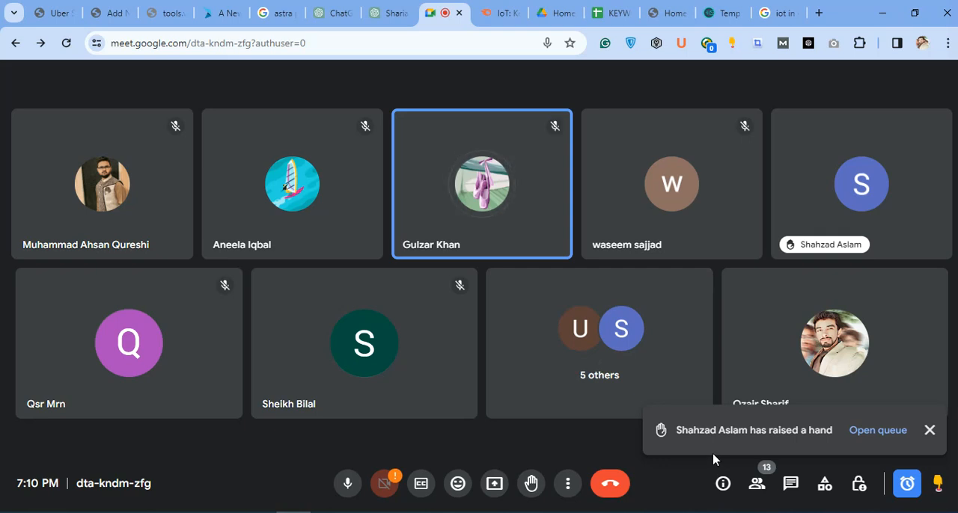
left_click(929, 430)
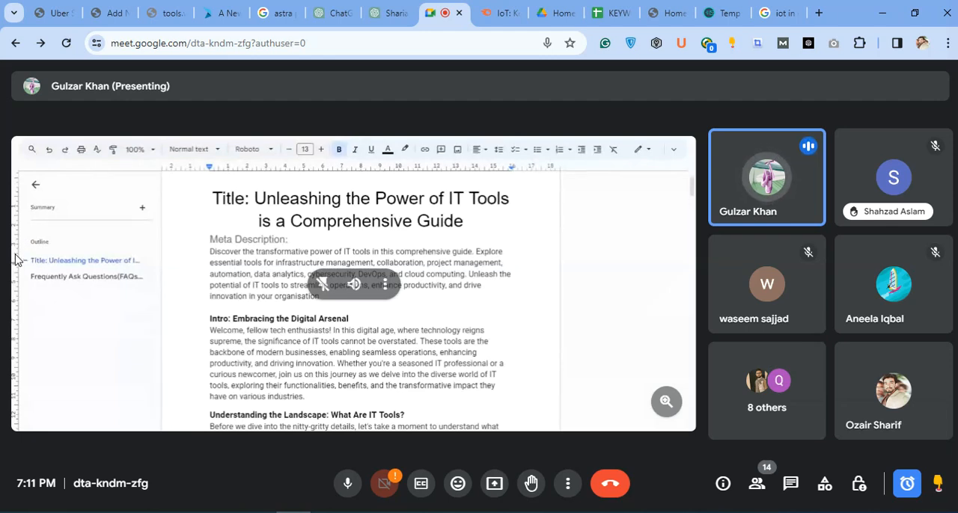
Review the KEYWORD SECLECTION sheet and Semrush's filtered Keyword Magic Tool results for IoT, ending on the sheet.
left_click(618, 15)
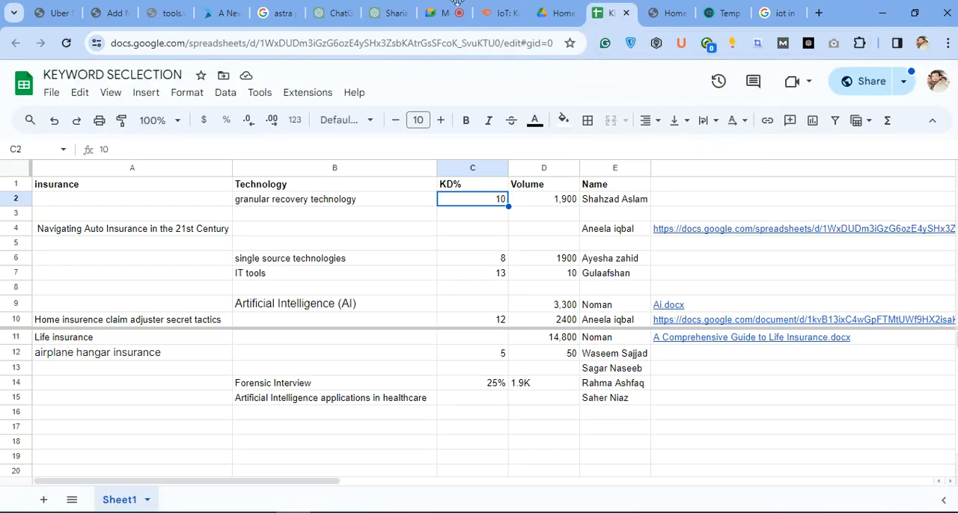
left_click(430, 21)
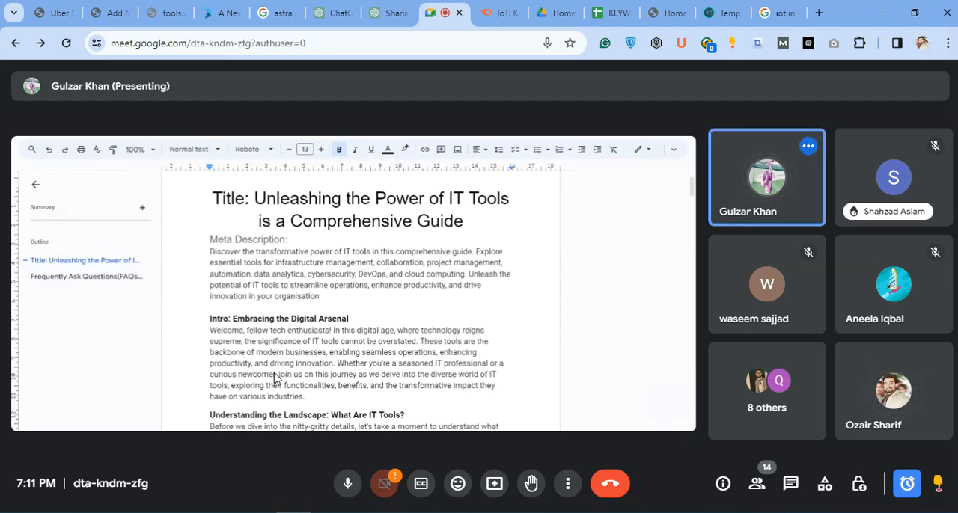
left_click(503, 18)
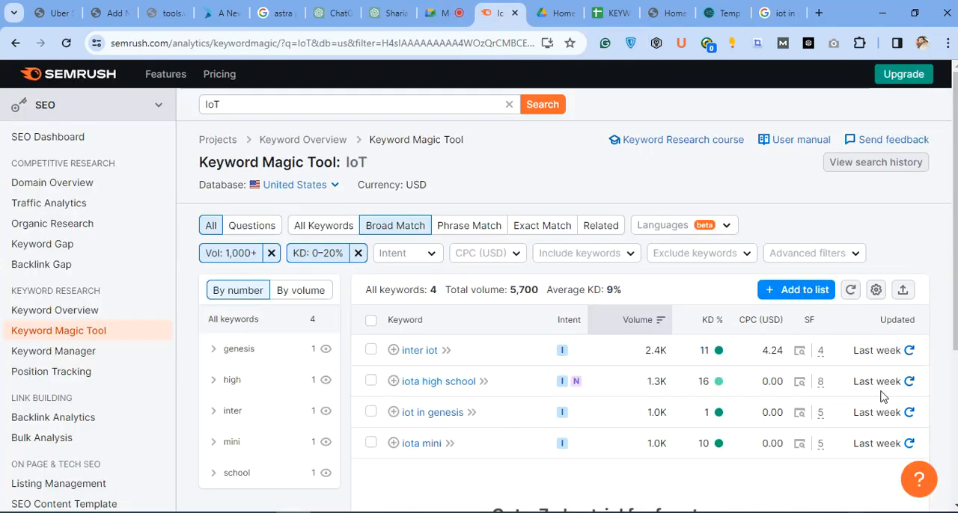
scroll(730, 282, "down", 2)
scroll(729, 282, "down", 1)
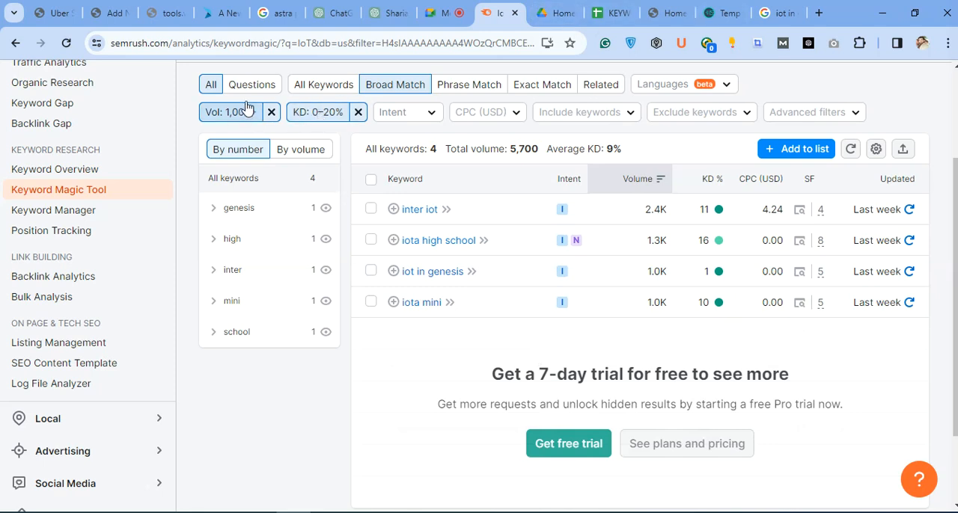
left_click(600, 14)
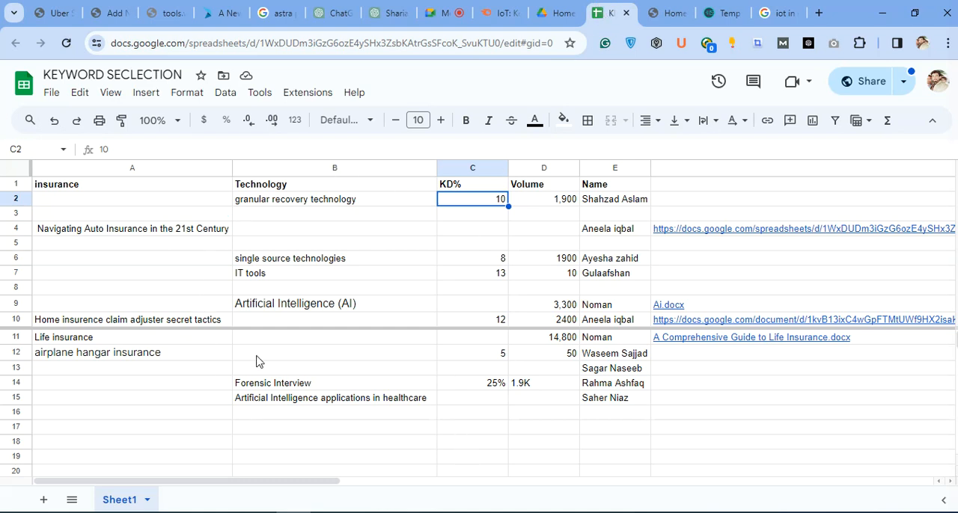
Switch to the ChatGPT conversation and review the technology keyword request and the ideas listed in its reply.
left_click(372, 17)
left_click(324, 17)
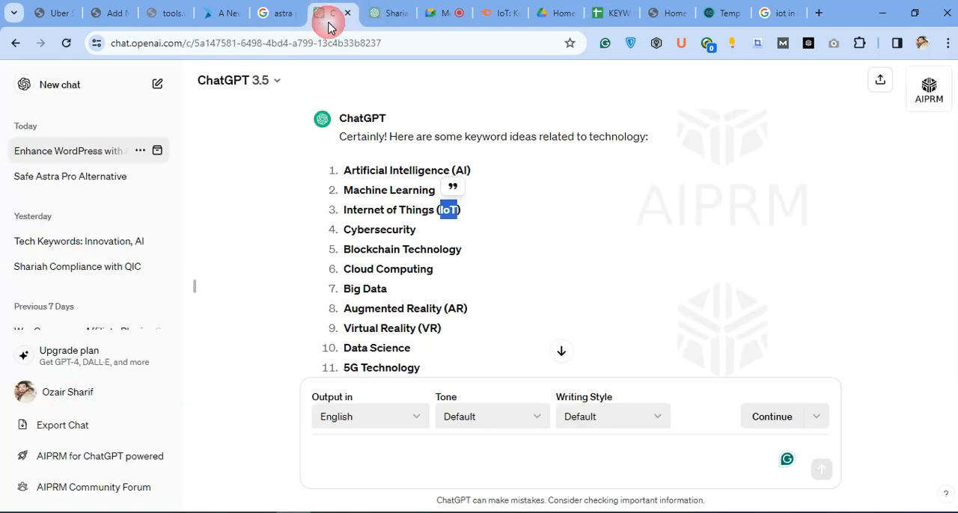
scroll(419, 262, "up", 3)
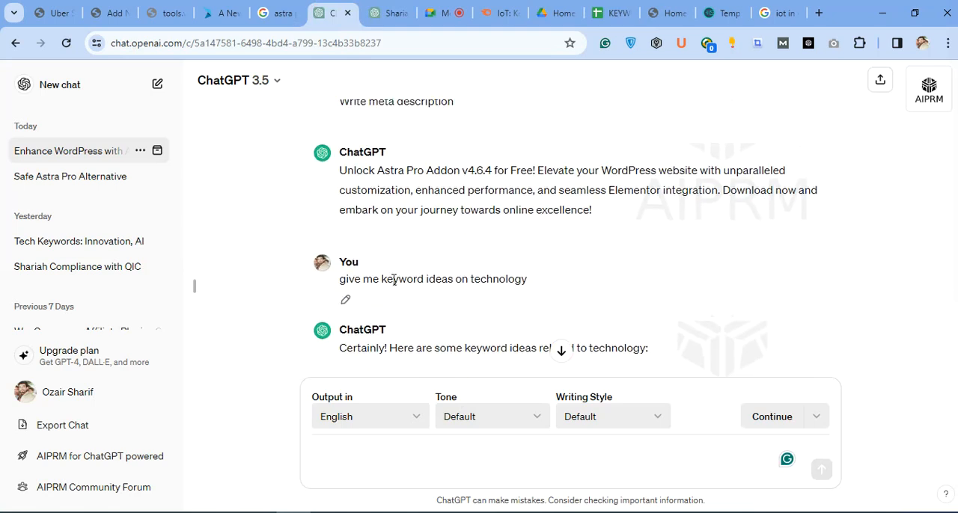
left_click_drag(392, 279, 566, 272)
scroll(557, 284, "down", 4)
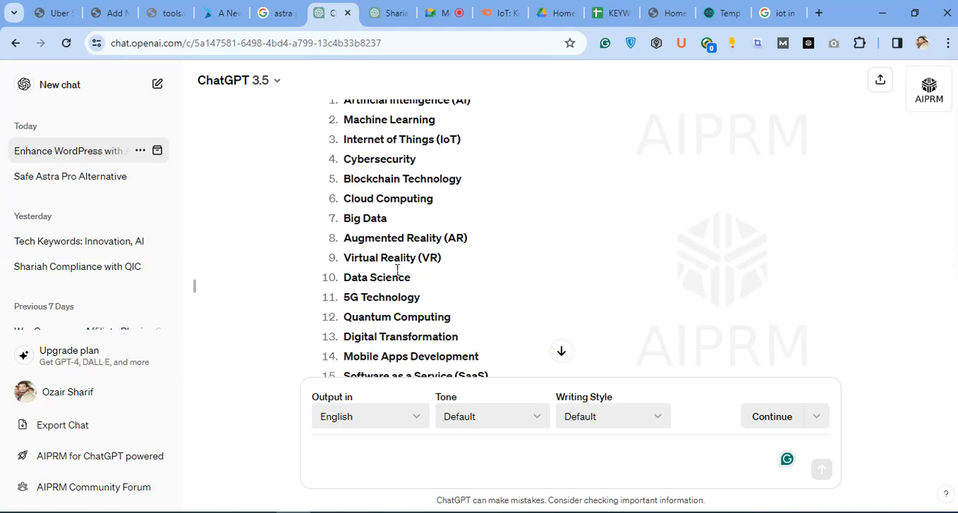
scroll(395, 277, "up", 1)
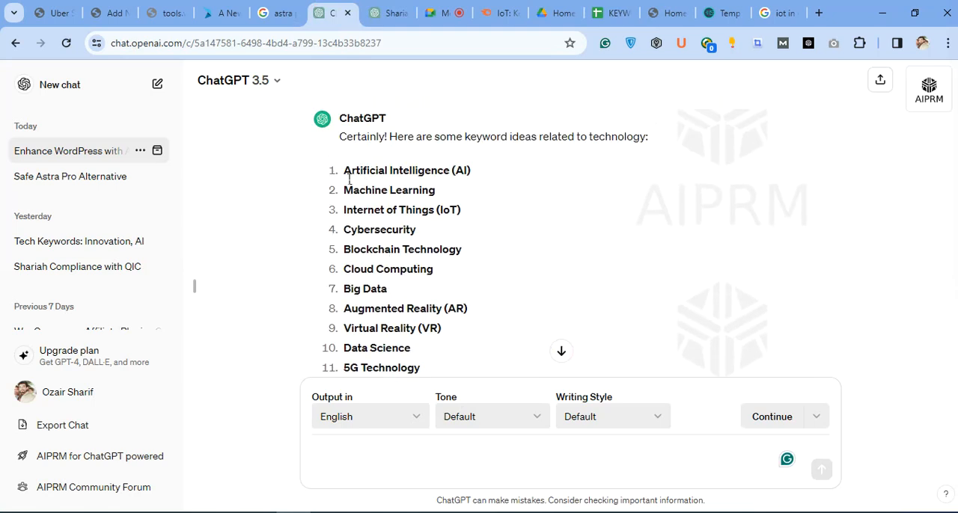
Ask ChatGPT "give me keywords ideas regarding Cybersecurity", copying the topic from its technology keyword list.
left_click(356, 468)
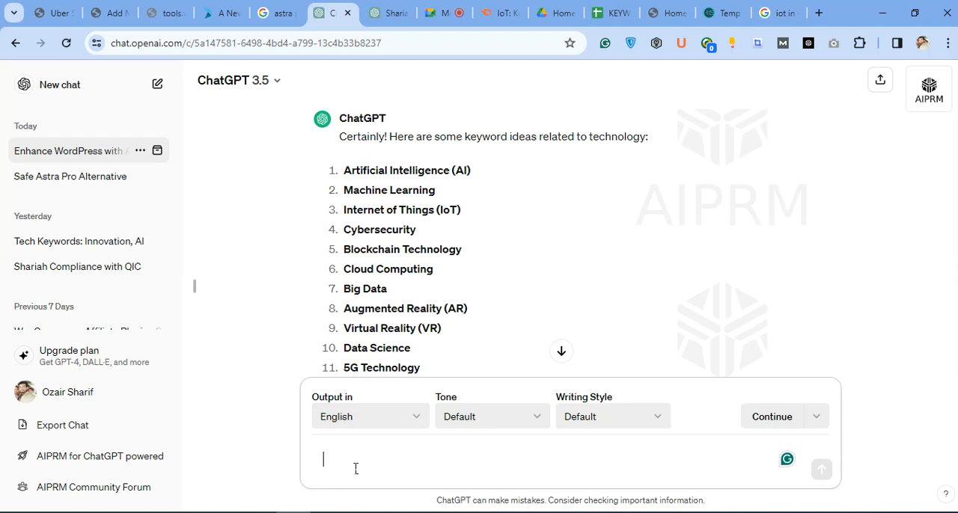
type("give me ")
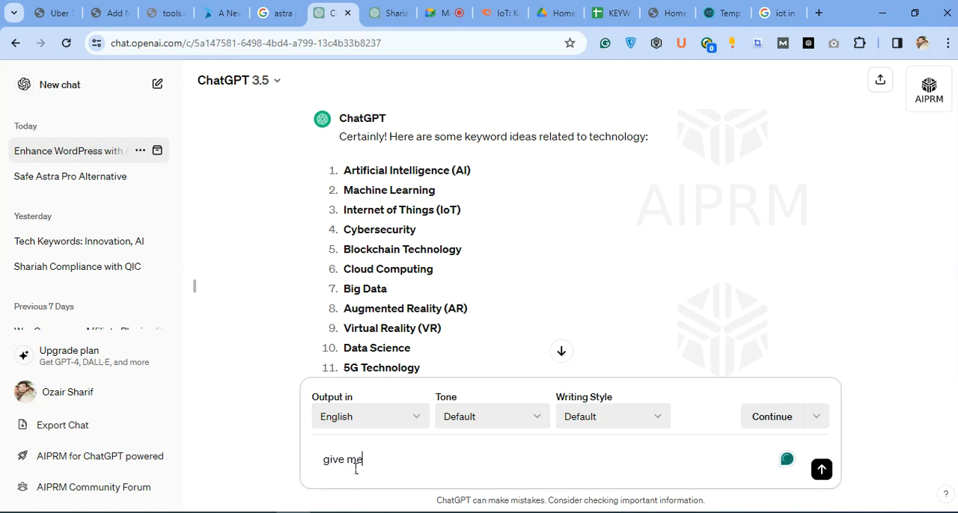
type("keywords ideas regarding")
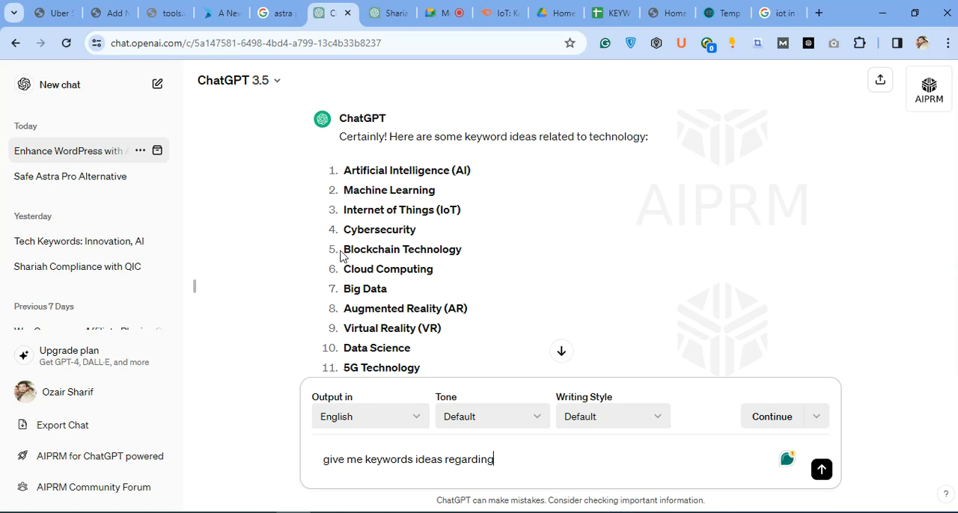
left_click_drag(343, 229, 419, 237)
key("ctrl+c")
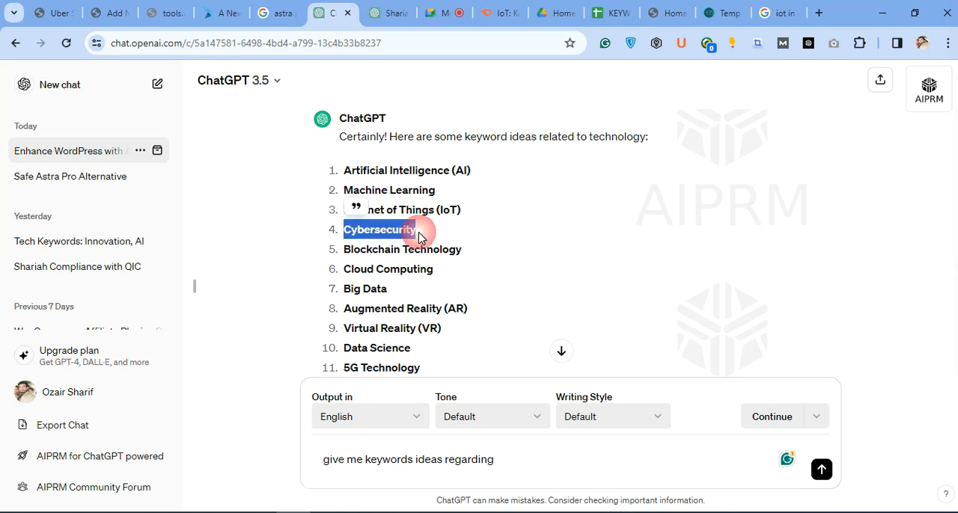
left_click(512, 466)
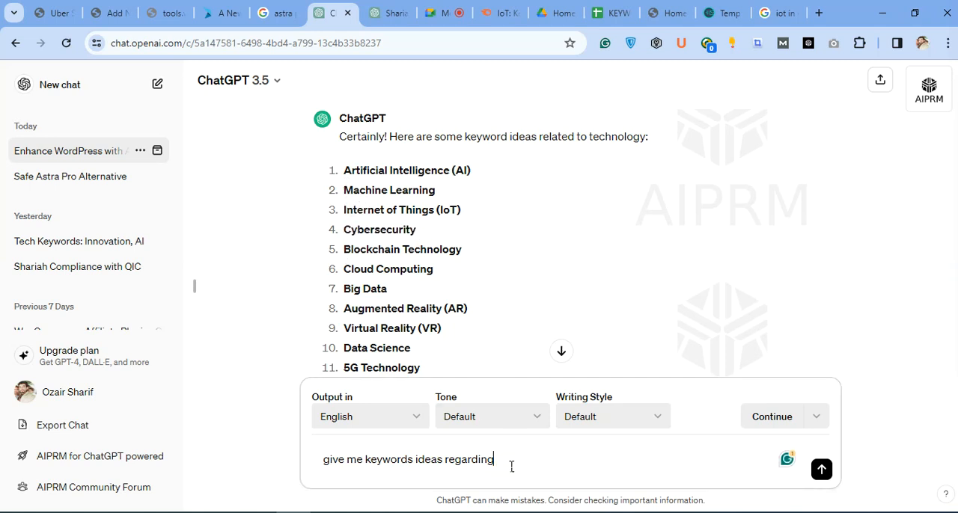
key("ctrl+v")
key("Return")
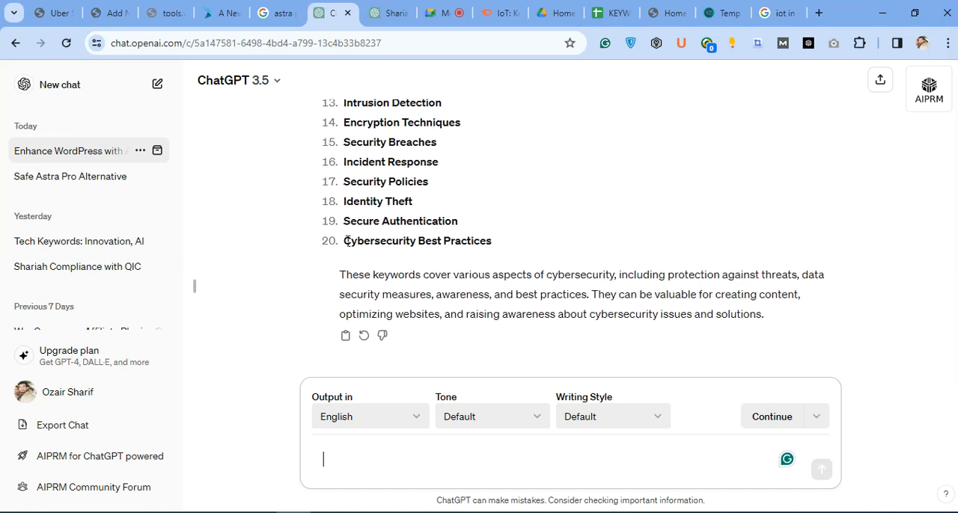
Look over ChatGPT's cybersecurity keyword ideas, check Google Drive and the keyword sheet, and return to the Google Meet call.
scroll(442, 242, "up", 5)
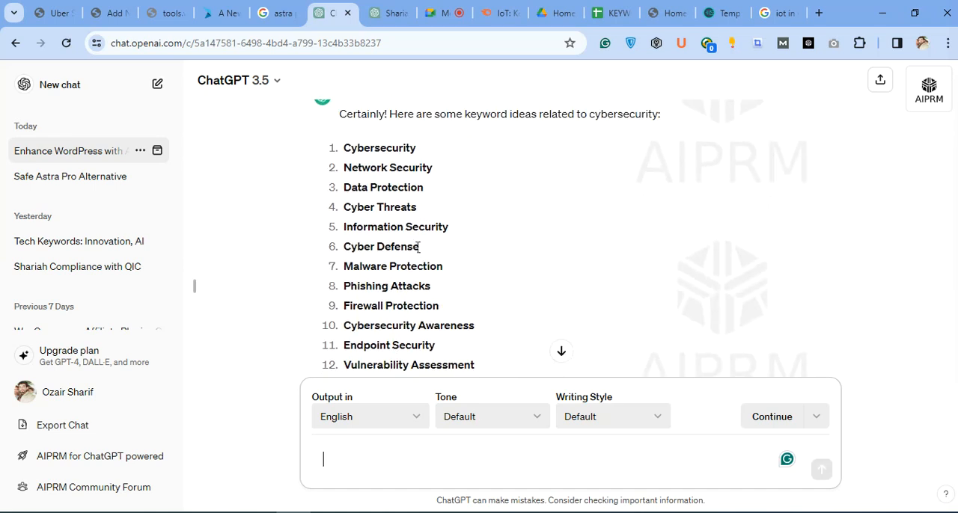
scroll(415, 251, "up", 2)
scroll(412, 273, "down", 2)
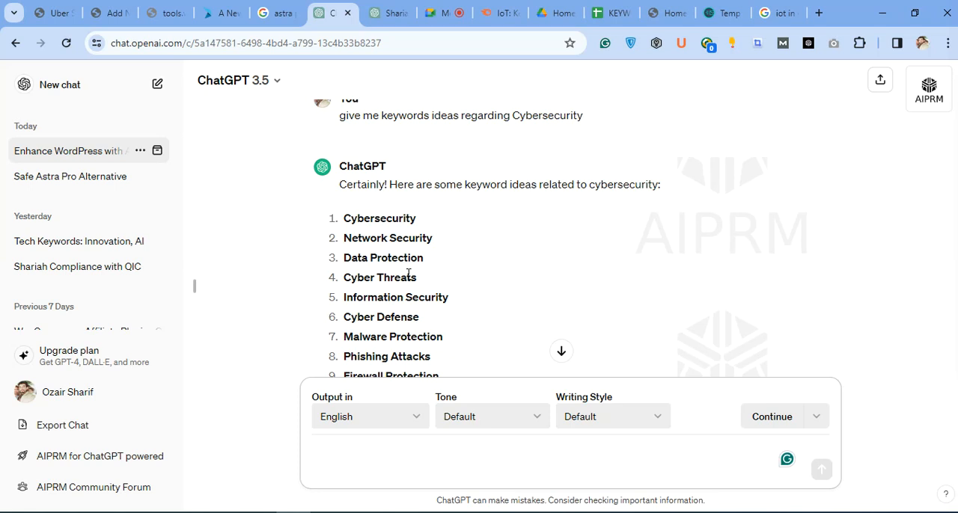
left_click(563, 15)
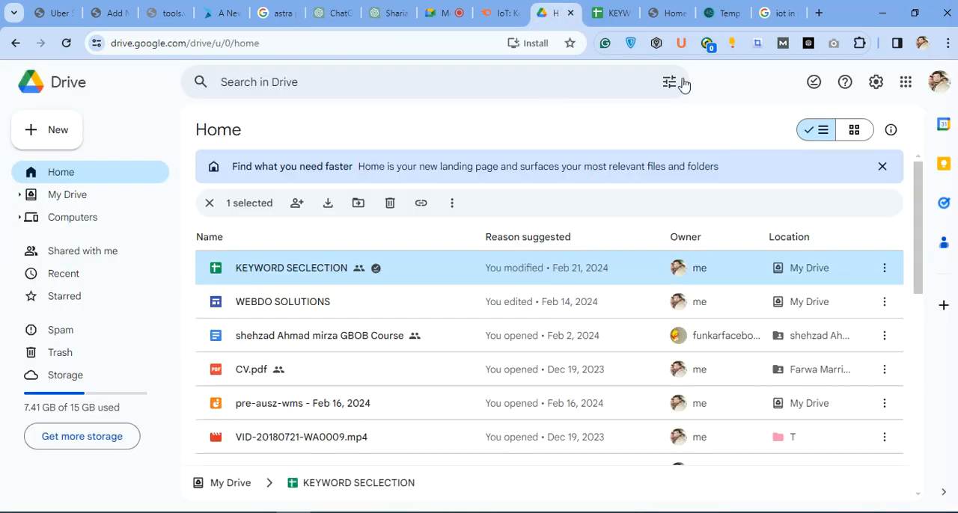
left_click(612, 9)
left_click(445, 13)
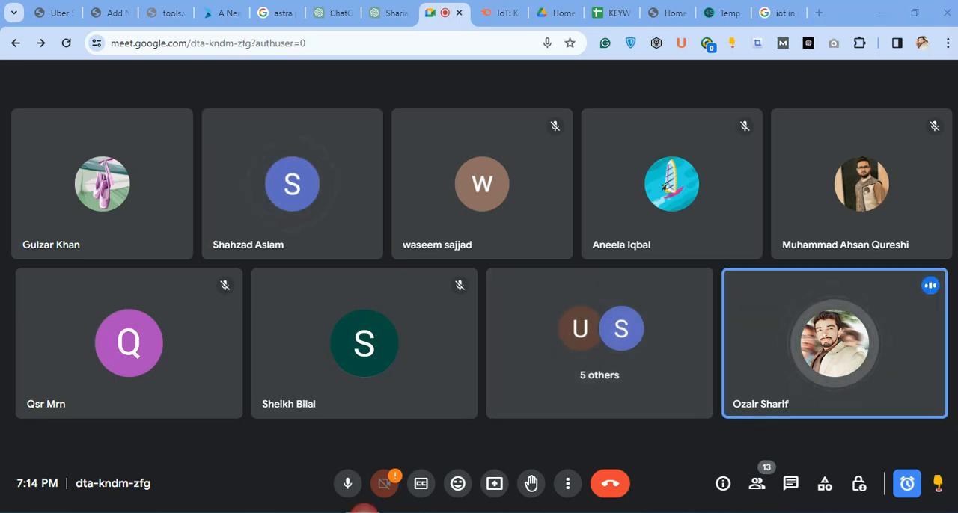
Switch to Word to view the Qatar Insurance Company Shariah compliance article, then minimize it to return to the call.
left_click(364, 512)
left_click(420, 186)
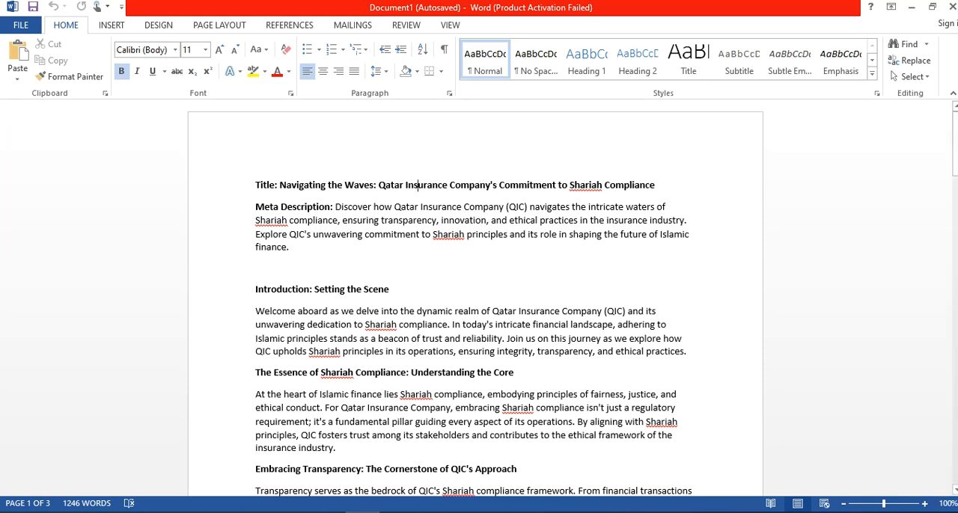
left_click(911, 7)
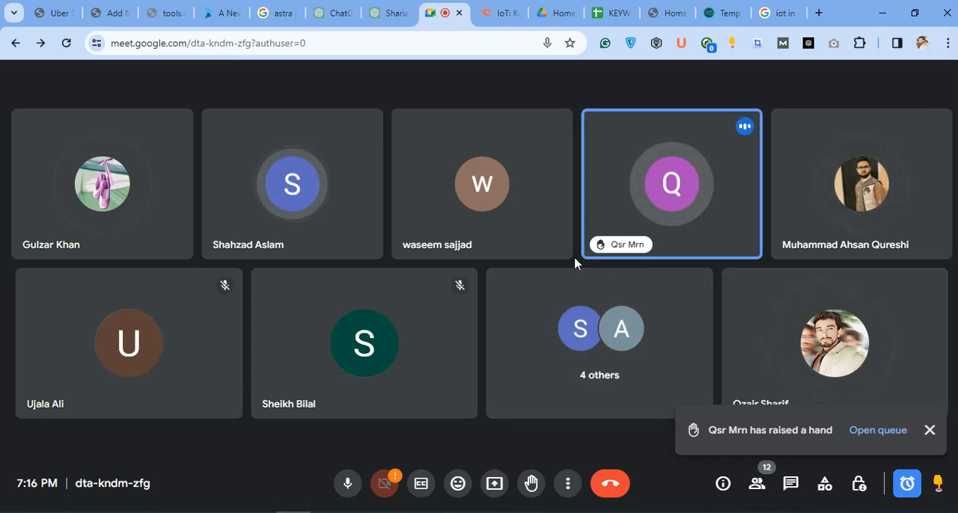
mouse_move(668, 181)
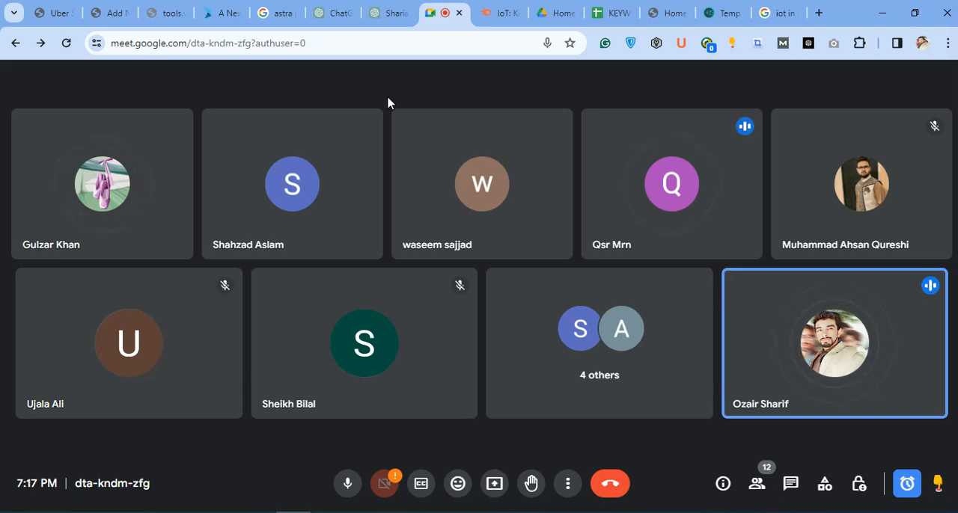
Glance at the Semrush and Google Drive pages, then share the entire screen in the Google Meet call.
left_click(495, 15)
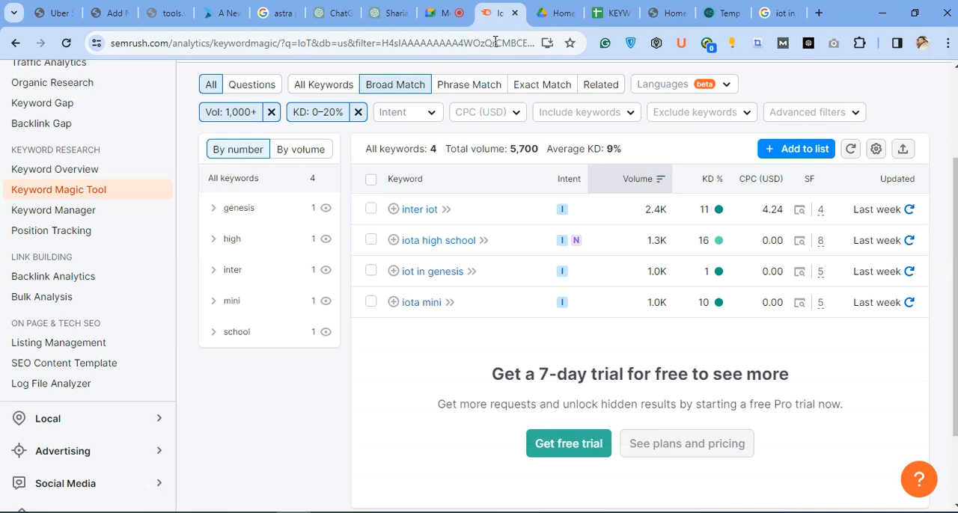
left_click(540, 14)
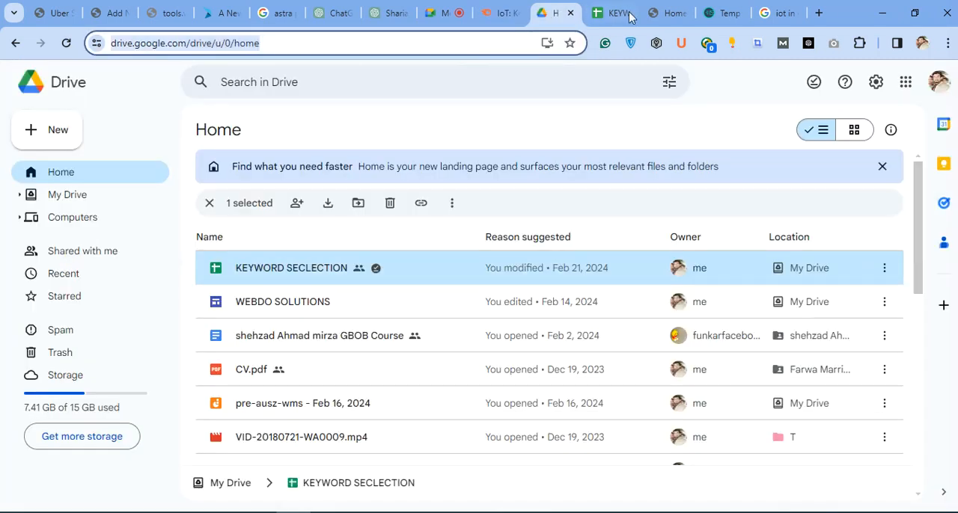
left_click(446, 13)
left_click(492, 483)
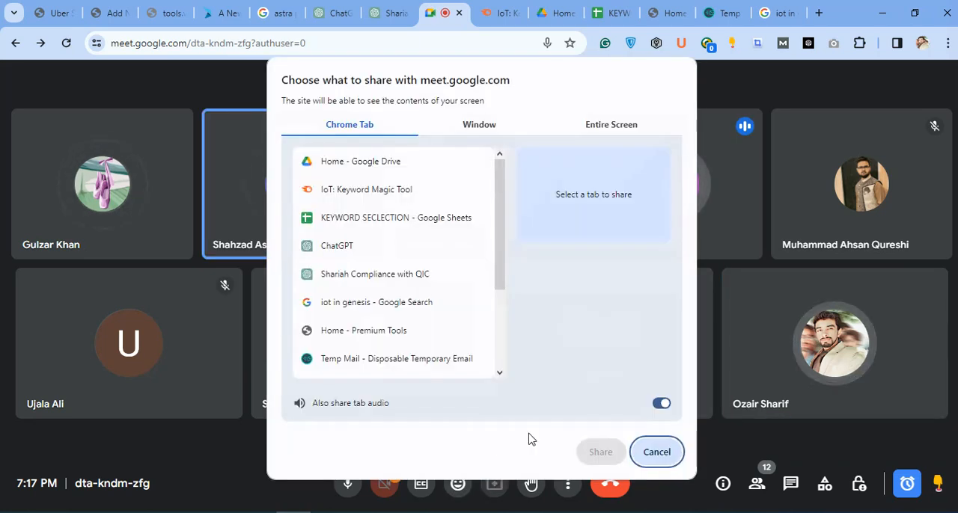
left_click(614, 127)
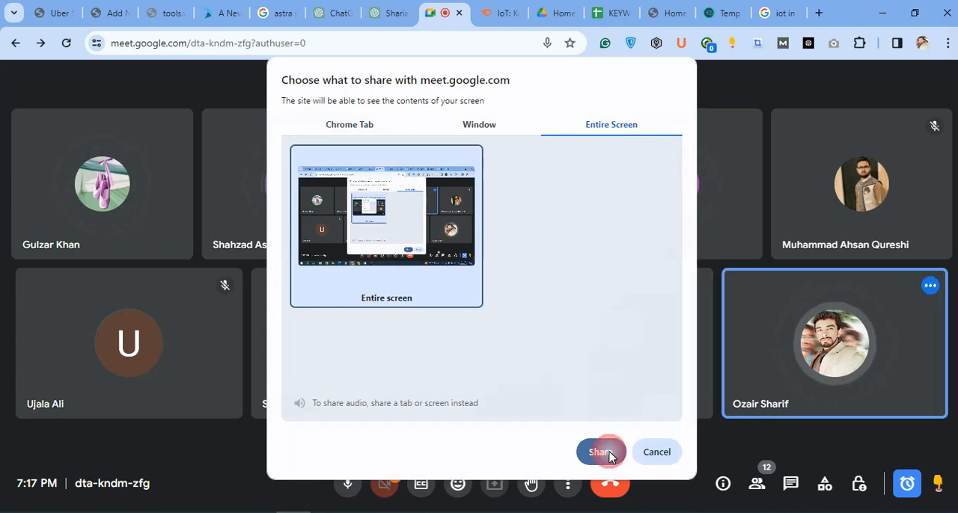
left_click(601, 452)
Open temok.com in a new browser tab placed directly after the Google Meet tab.
left_click(819, 13)
left_click_drag(789, 21, 479, 37)
left_click(457, 41)
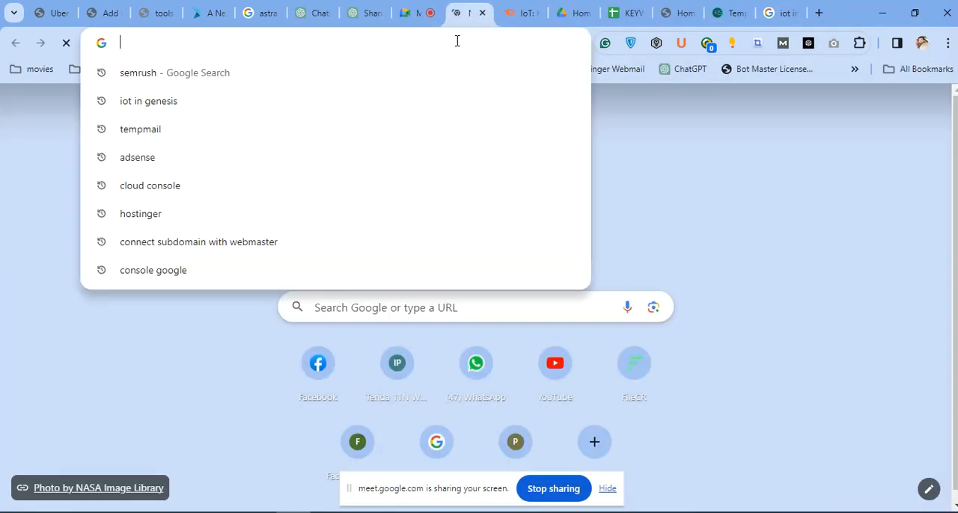
type("t")
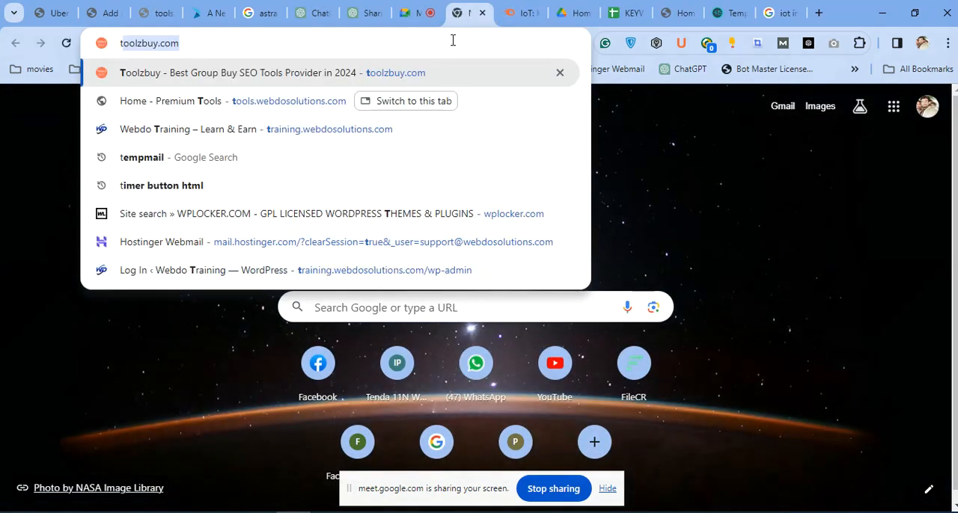
type("emo")
type("k.com")
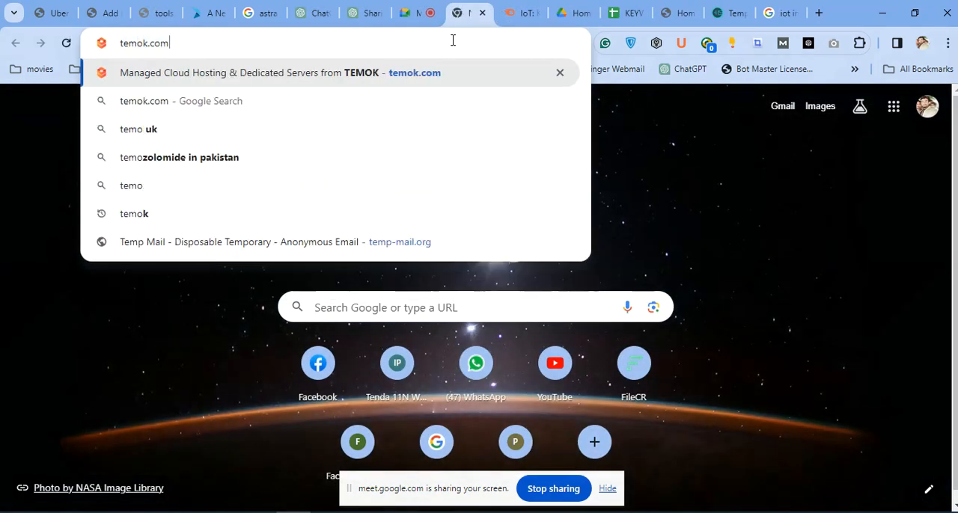
key("Return")
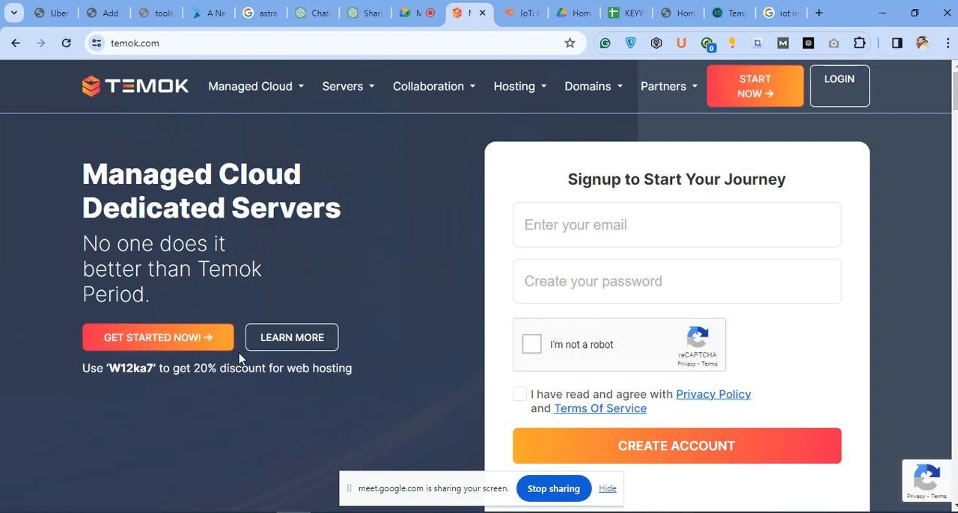
Find the "Read Our News & Blogs" section on Temok's home page.
scroll(395, 276, "down", 1)
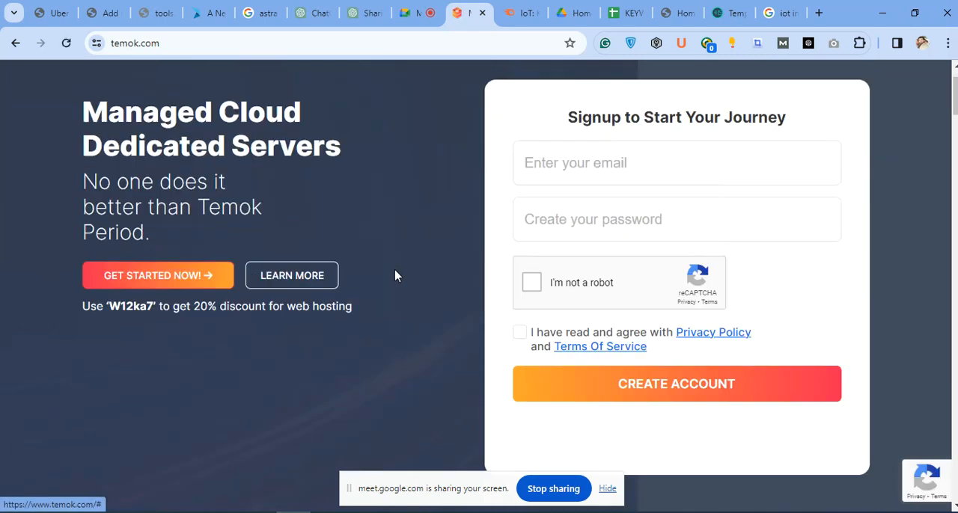
scroll(395, 276, "down", 20)
scroll(398, 284, "down", 20)
scroll(397, 284, "up", 10)
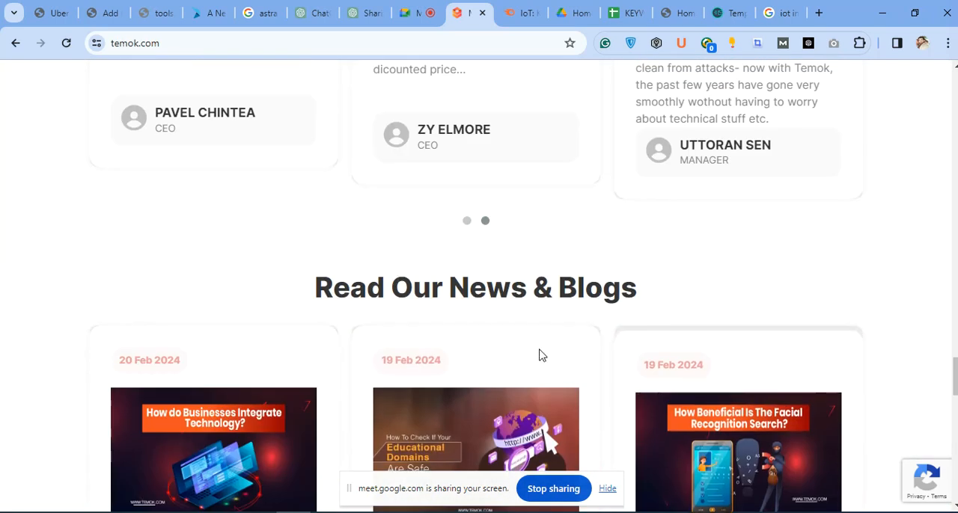
Open Temok's blog through the Blog link in the home page footer.
scroll(789, 318, "down", 10)
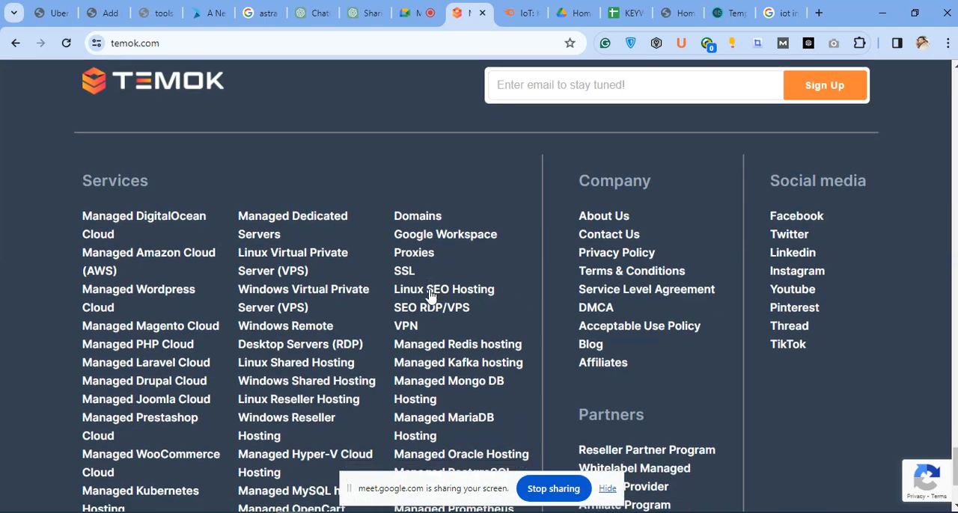
scroll(430, 295, "down", 3)
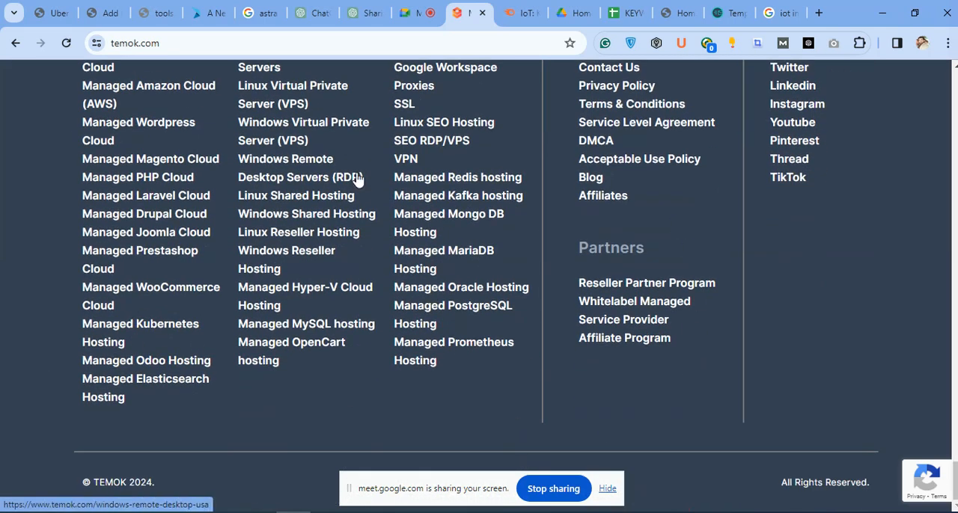
scroll(525, 128, "up", 1)
left_click(589, 247)
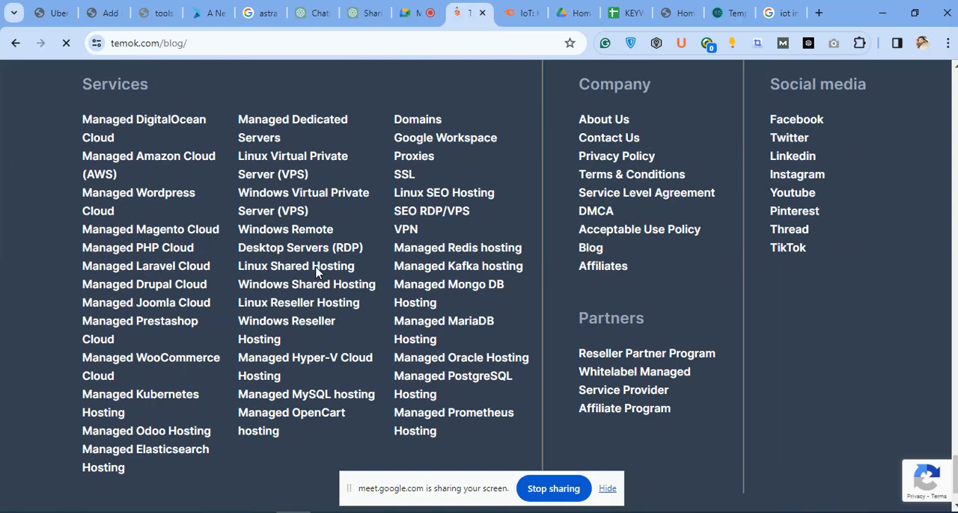
Look through the featured and latest posts on Temok's blog page.
scroll(387, 305, "down", 1)
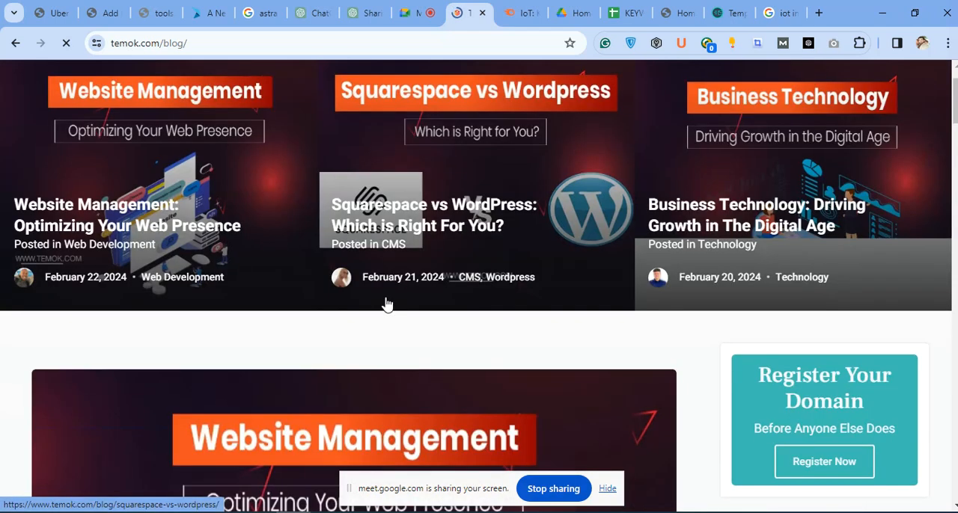
scroll(387, 304, "down", 2)
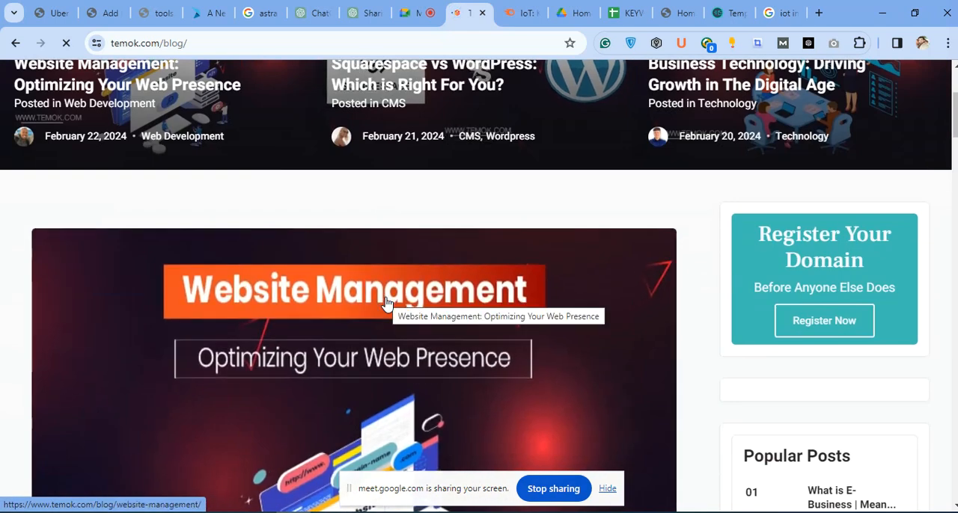
scroll(413, 290, "down", 4)
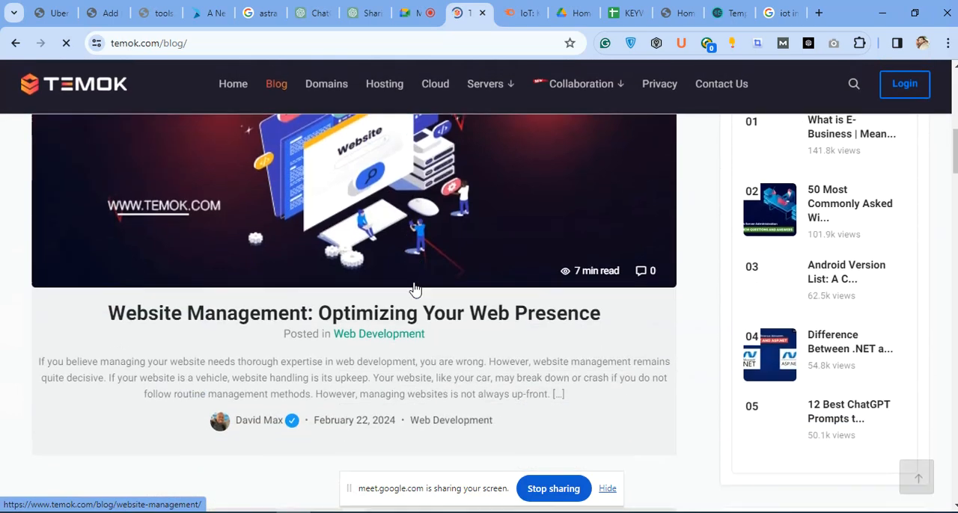
scroll(414, 289, "down", 4)
scroll(441, 210, "down", 3)
scroll(386, 243, "up", 3)
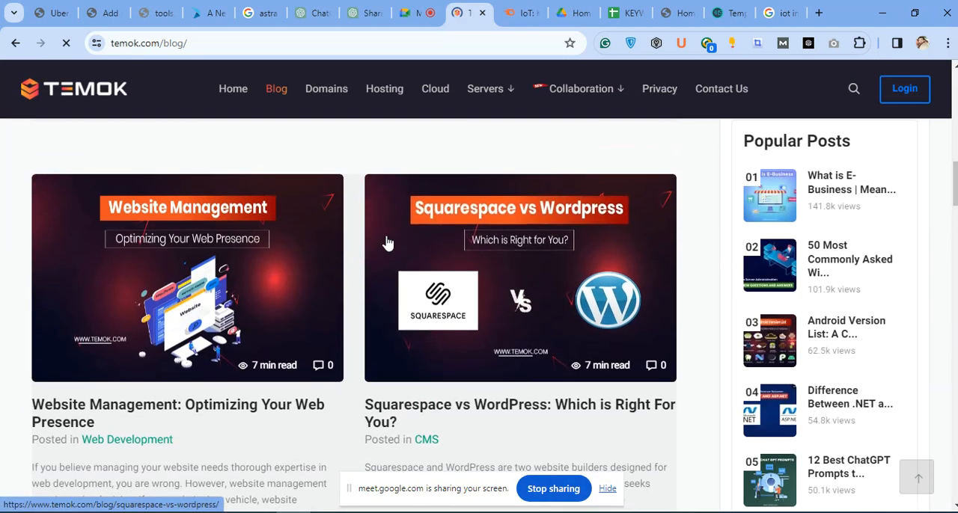
scroll(351, 222, "down", 10)
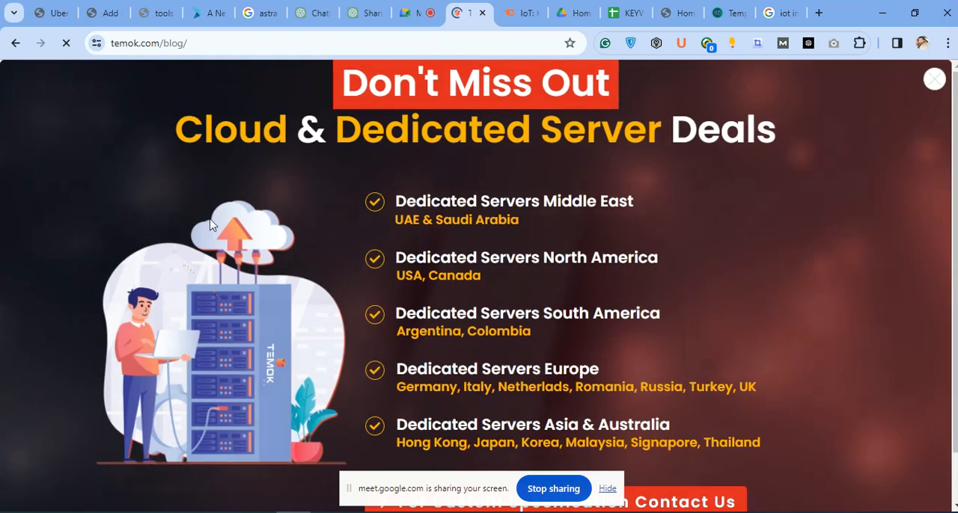
Return to the Google Meet call and dismiss the notice about the call's time limit.
left_click(420, 12)
left_click(459, 9)
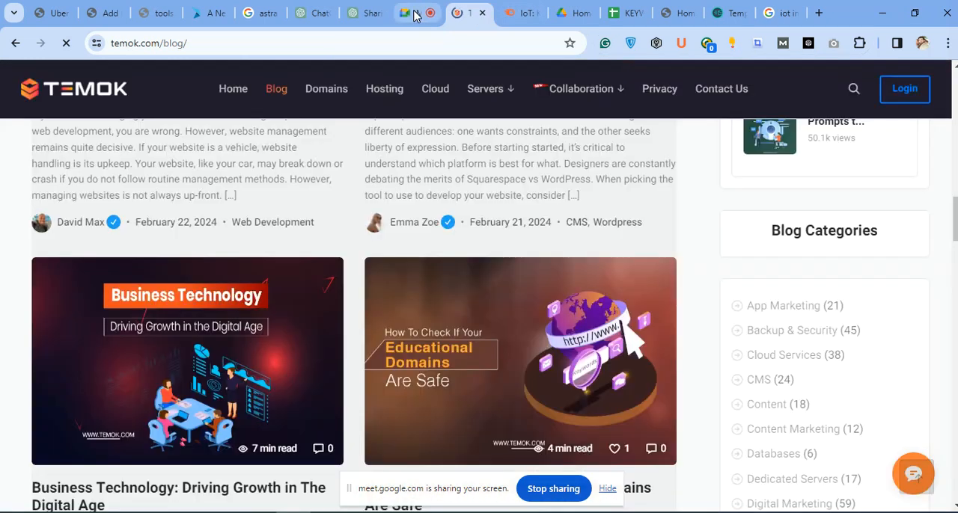
left_click(417, 12)
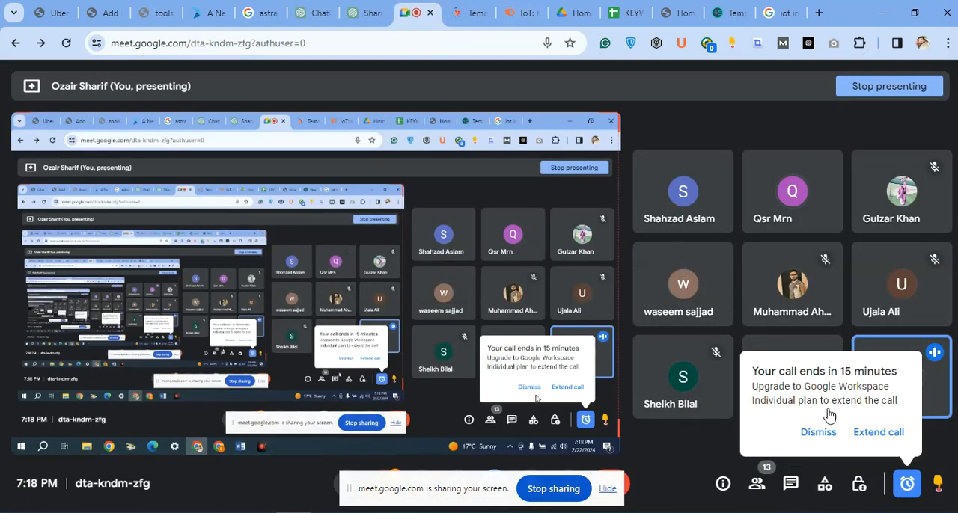
left_click(814, 434)
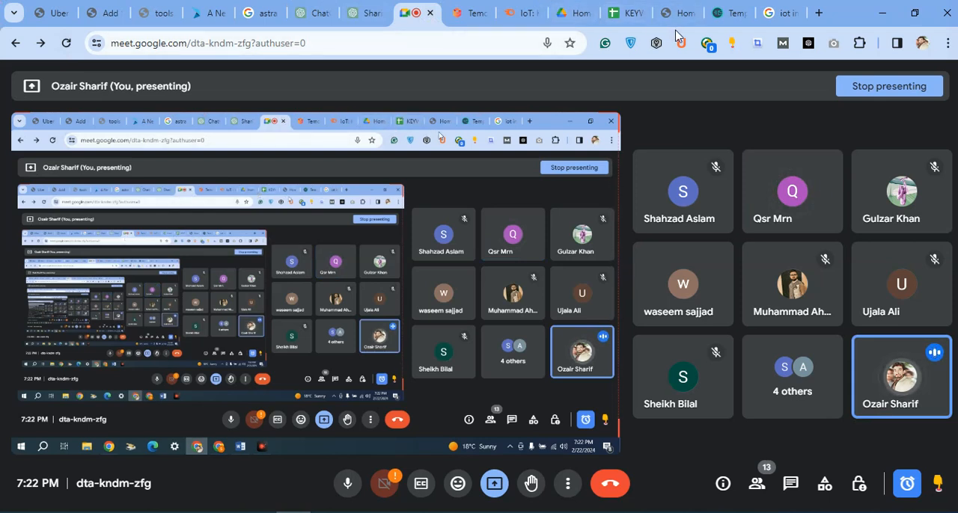
Open a new browser tab and place it directly after the Google Meet tab.
left_click(818, 13)
left_click_drag(778, 12, 388, 2)
left_click(389, 6)
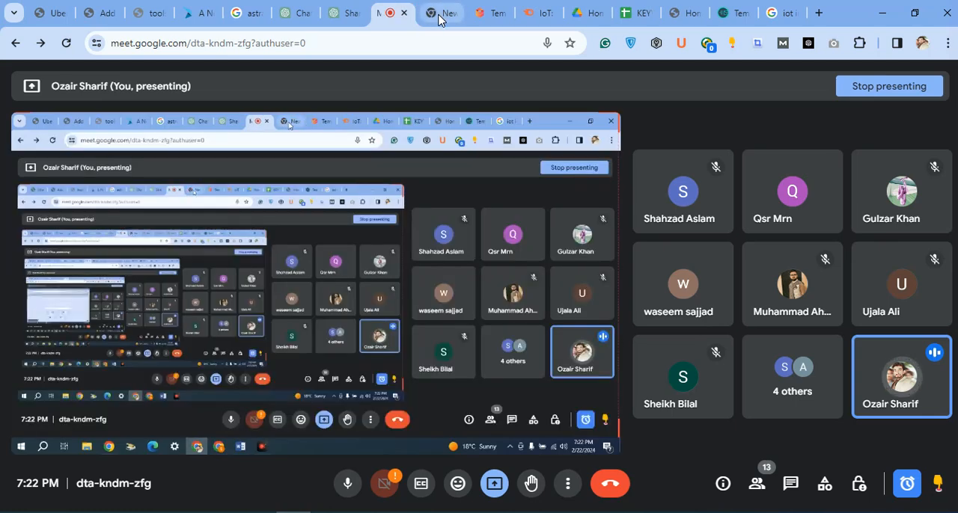
Search Google for "lenovo legion y520" in the new tab.
left_click(437, 12)
left_click(438, 40)
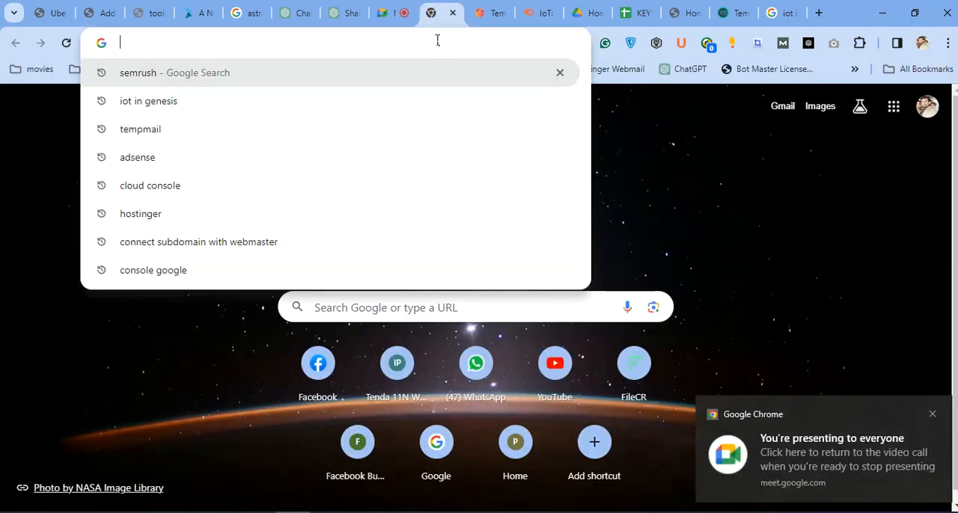
type("leno")
key("Down")
key("Return")
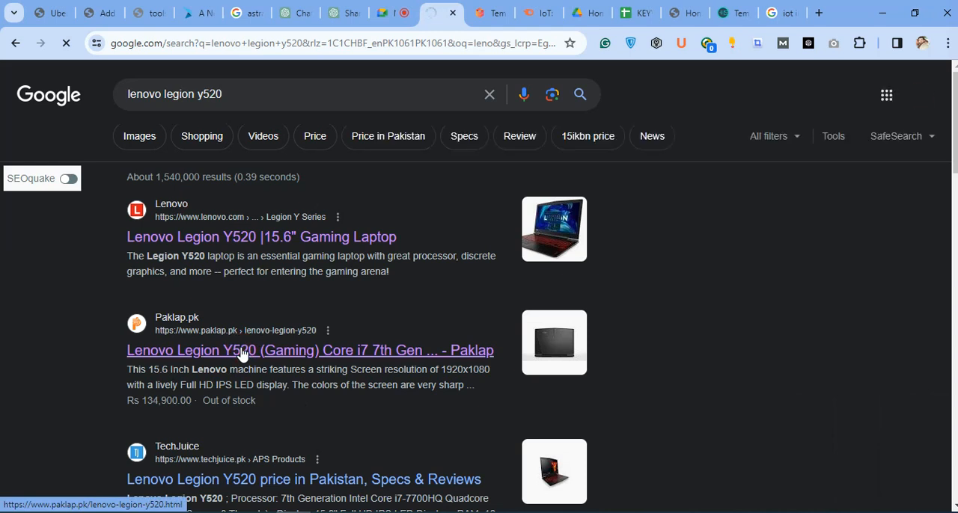
Open Paklap's Lenovo Legion Y520 result, view the product description, then return to the Google Meet call.
left_click(278, 361)
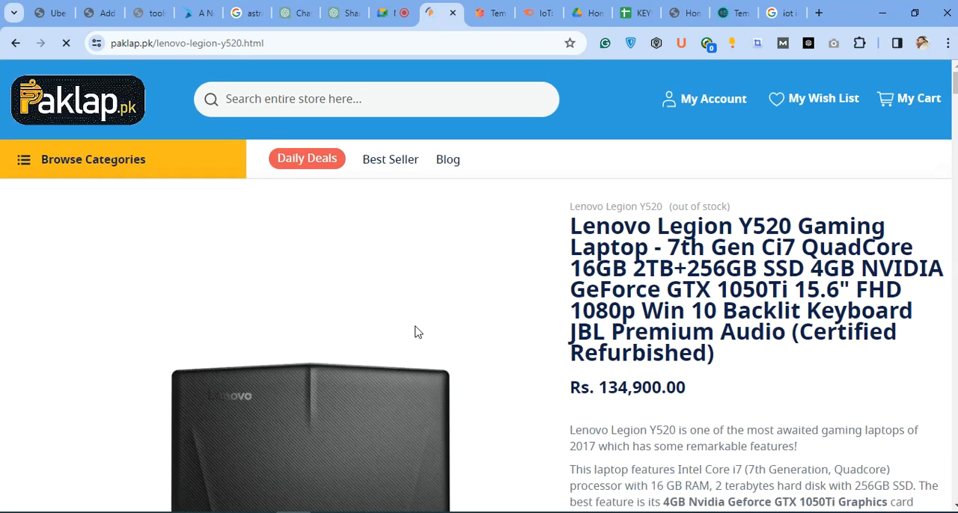
scroll(420, 324, "down", 3)
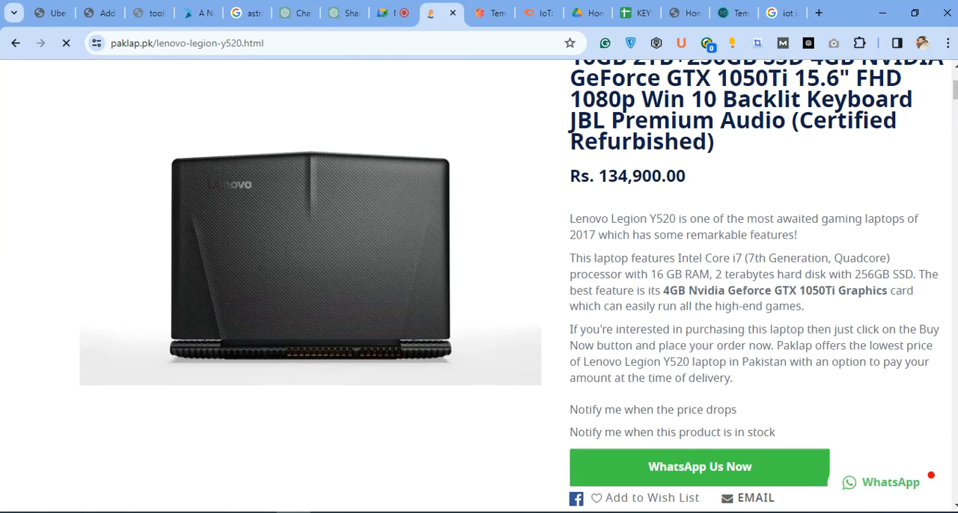
left_click(383, 22)
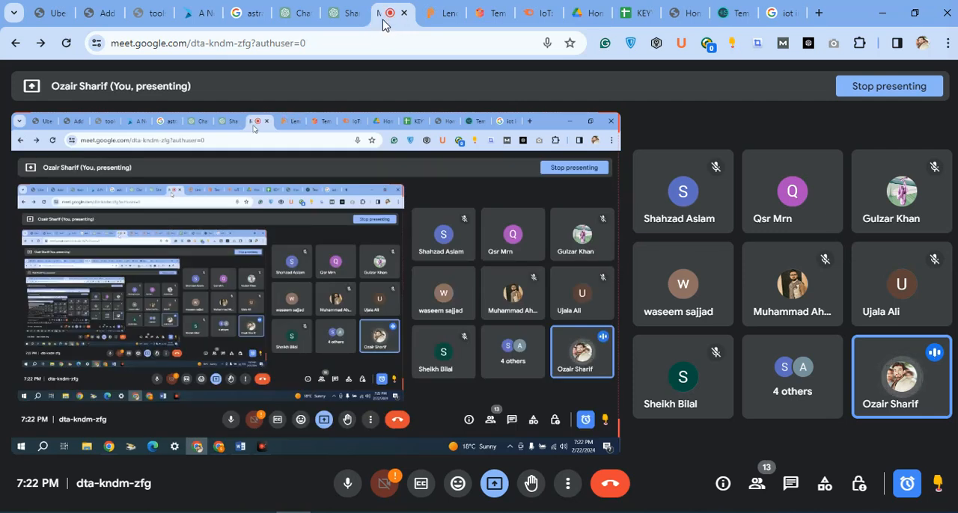